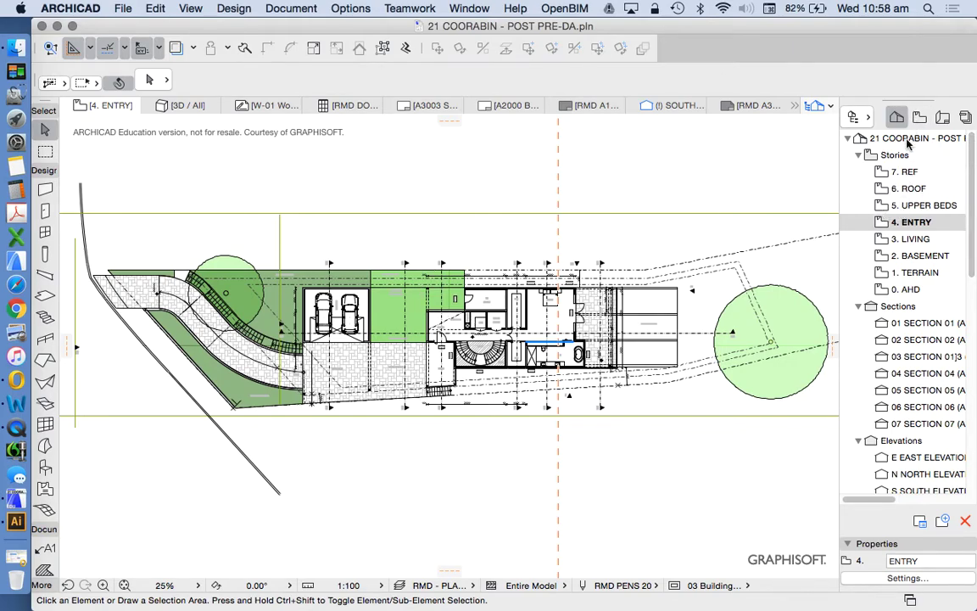
Step: Open the DETAILED SITE PLAN view from the site plans in the project's view map
{"action": "left_click", "coordinate": [920, 116]}
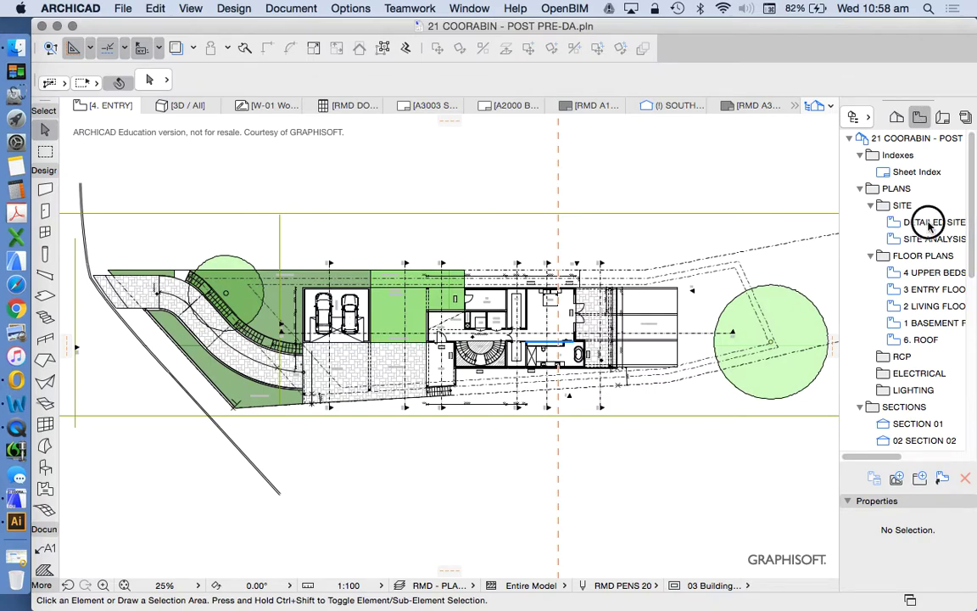
{"action": "double_click", "coordinate": [874, 221]}
{"action": "scroll", "coordinate": [488, 428], "scroll_direction": "down", "scroll_amount": 5}
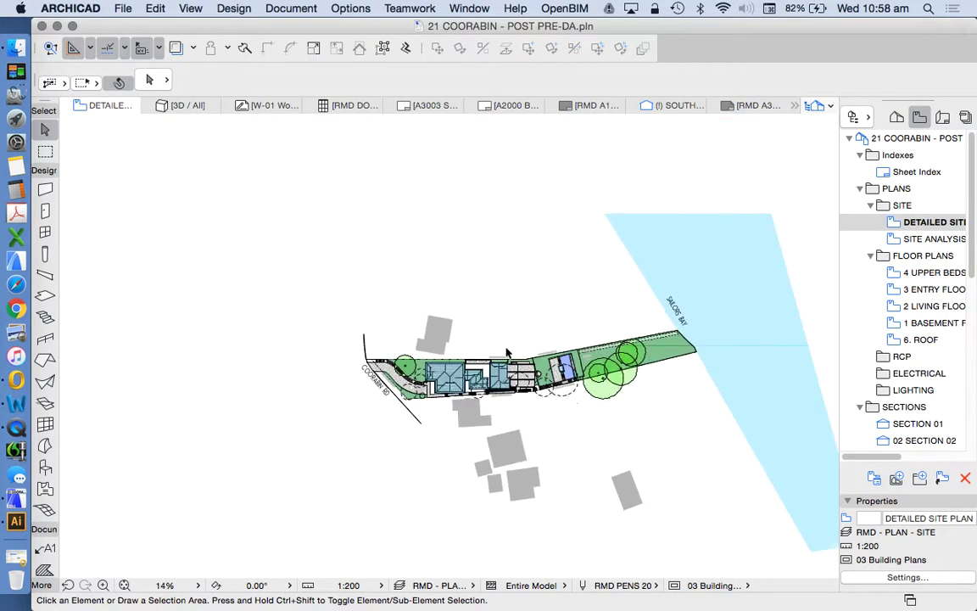
{"action": "scroll", "coordinate": [535, 271], "scroll_direction": "up", "scroll_amount": 1}
{"action": "scroll", "coordinate": [462, 312], "scroll_direction": "up", "scroll_amount": 4}
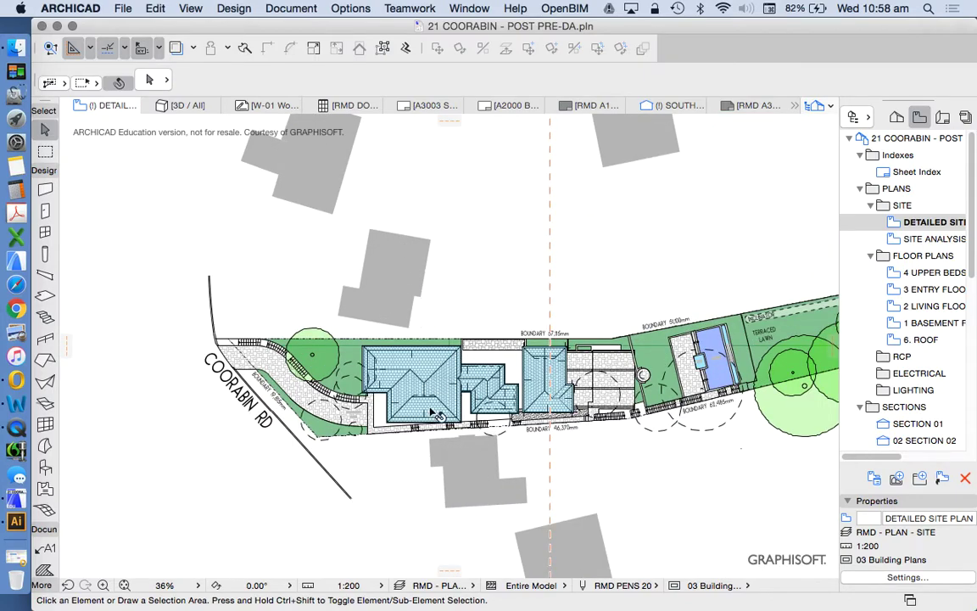
{"action": "scroll", "coordinate": [454, 436], "scroll_direction": "down", "scroll_amount": 3}
{"action": "scroll", "coordinate": [549, 427], "scroll_direction": "up", "scroll_amount": 3}
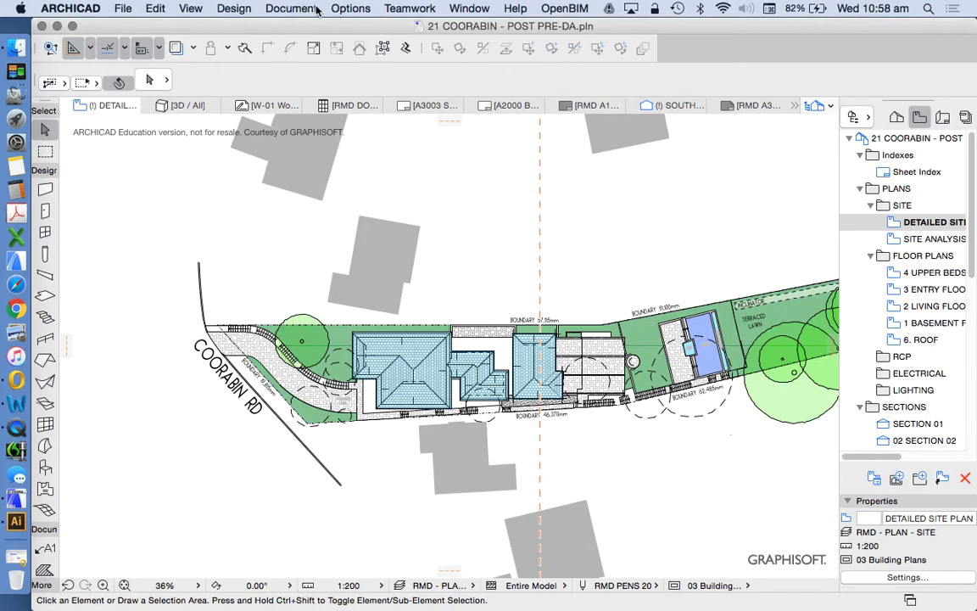
Step: Set the project north angle to 20°, with the vector's origin in the empty area above the house
{"action": "left_click", "coordinate": [353, 10]}
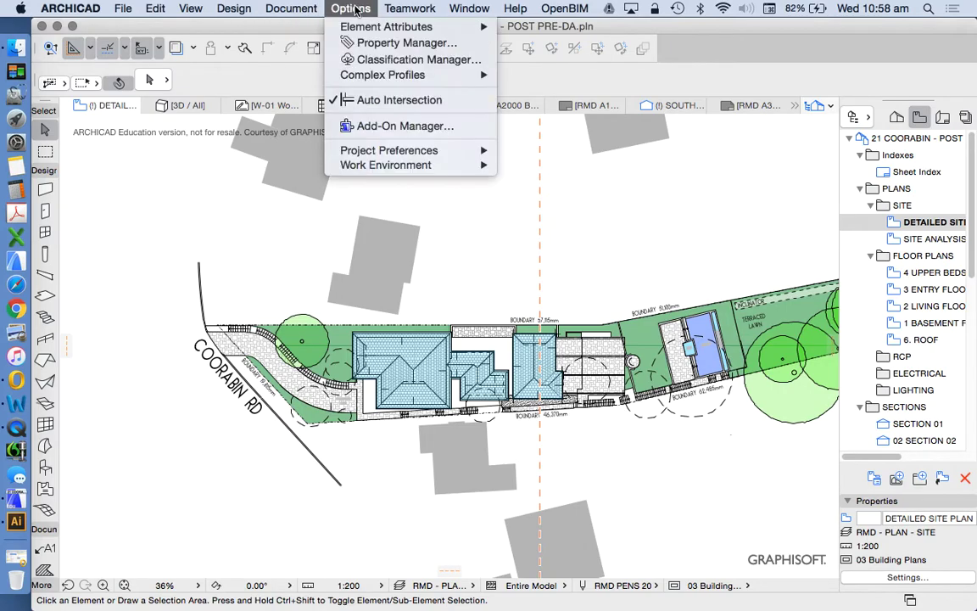
{"action": "mouse_move", "coordinate": [444, 152]}
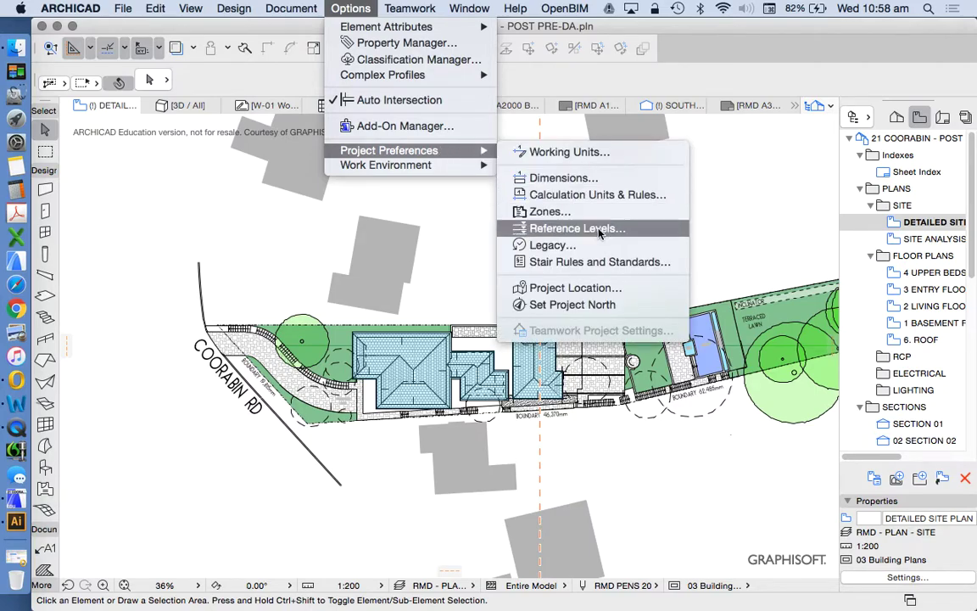
{"action": "left_click", "coordinate": [598, 308]}
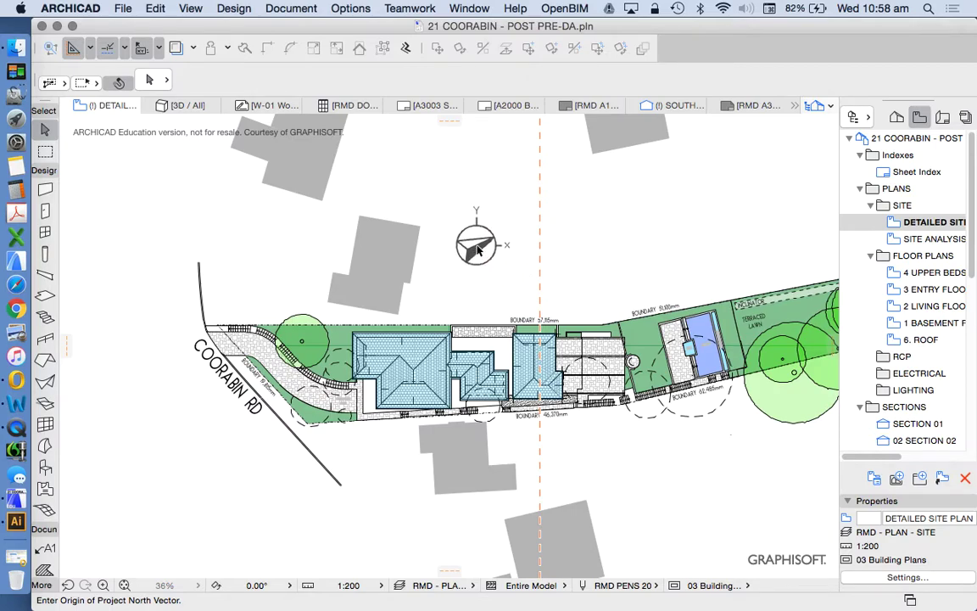
{"action": "left_click", "coordinate": [476, 247]}
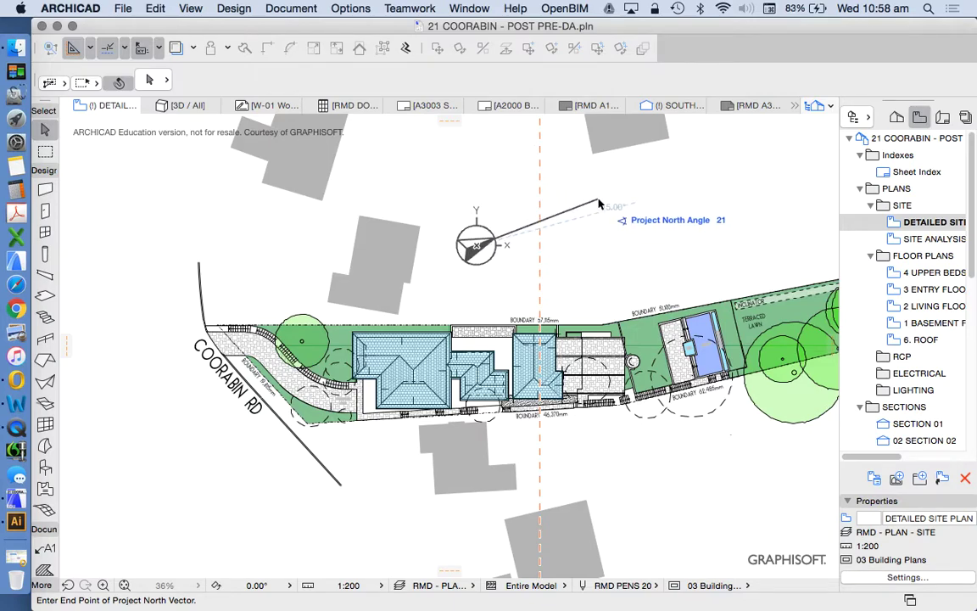
{"action": "type", "text": "20"}
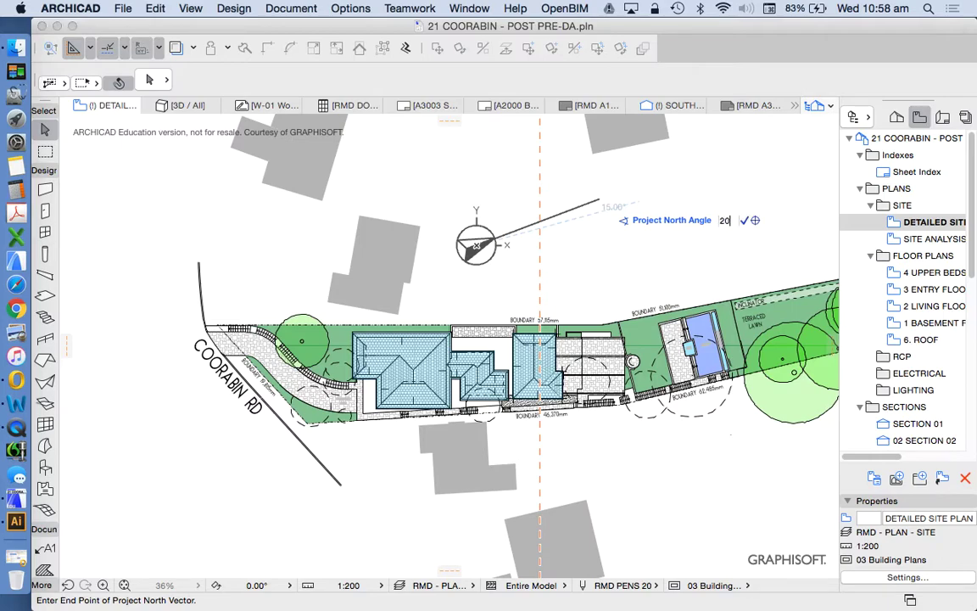
{"action": "key", "text": "Return"}
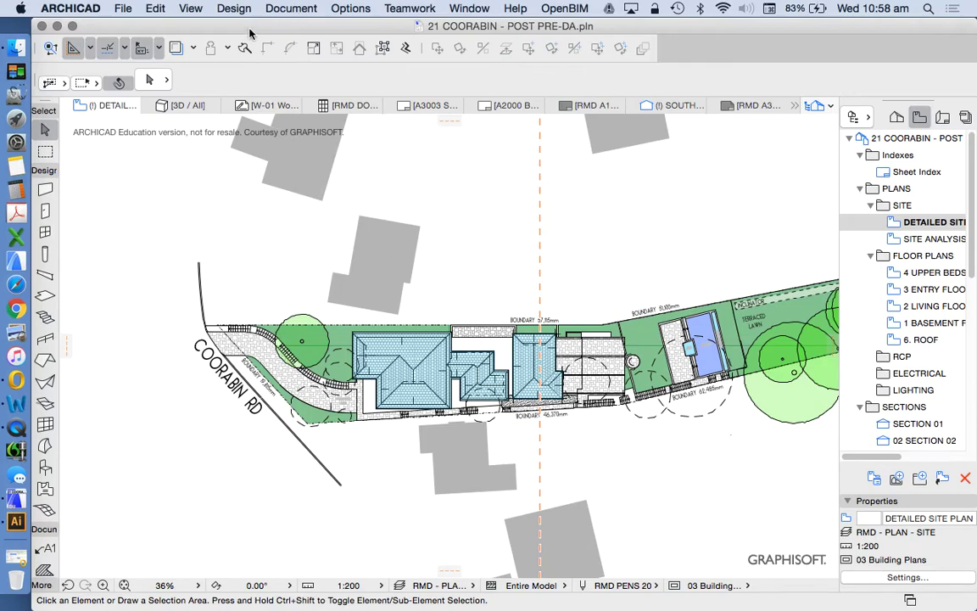
Step: Set the 3D projection to a parallel top view with a camera azimuth of 270°, and show all elements in 3D
{"action": "left_click", "coordinate": [192, 10]}
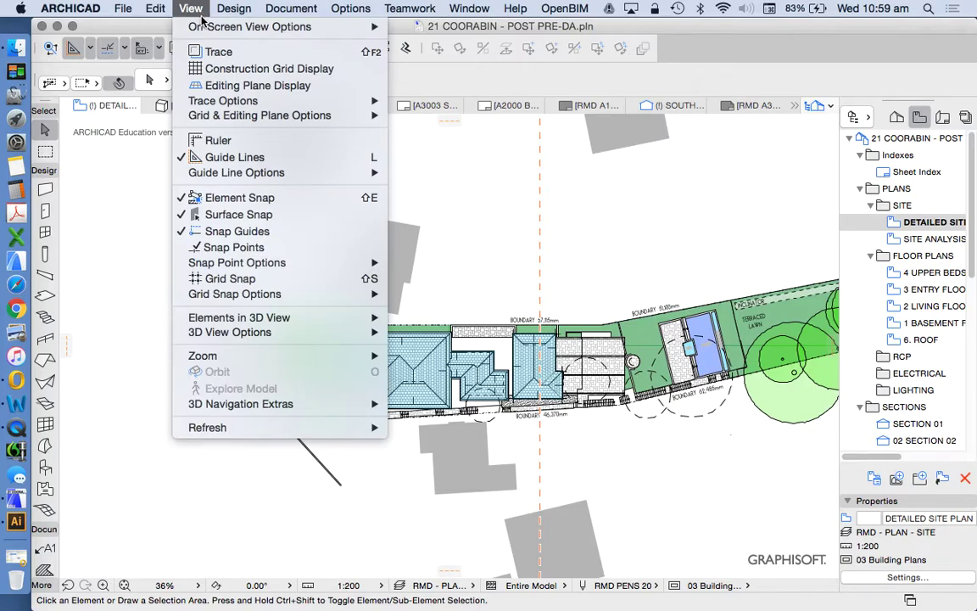
{"action": "mouse_move", "coordinate": [311, 336]}
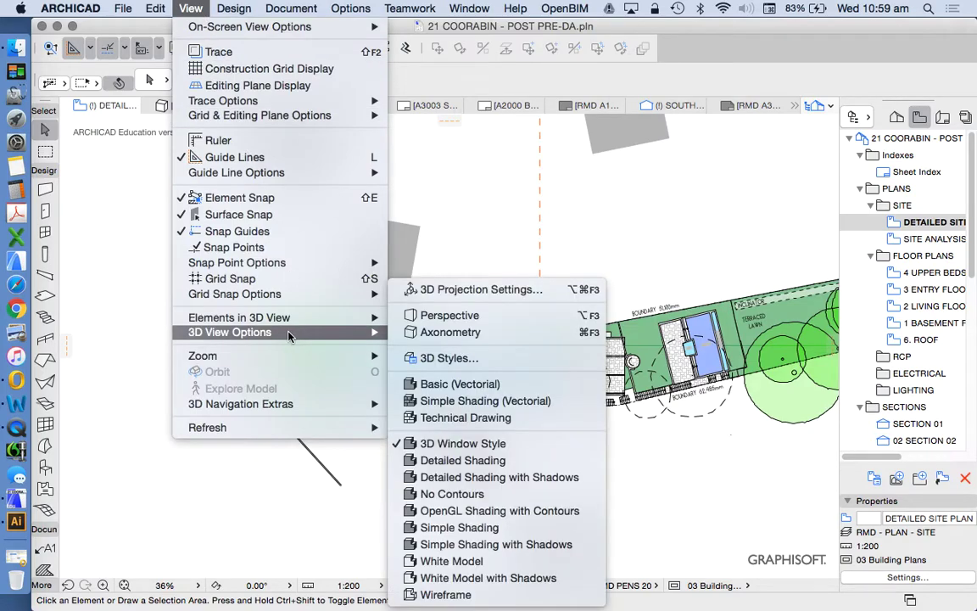
{"action": "left_click", "coordinate": [464, 291]}
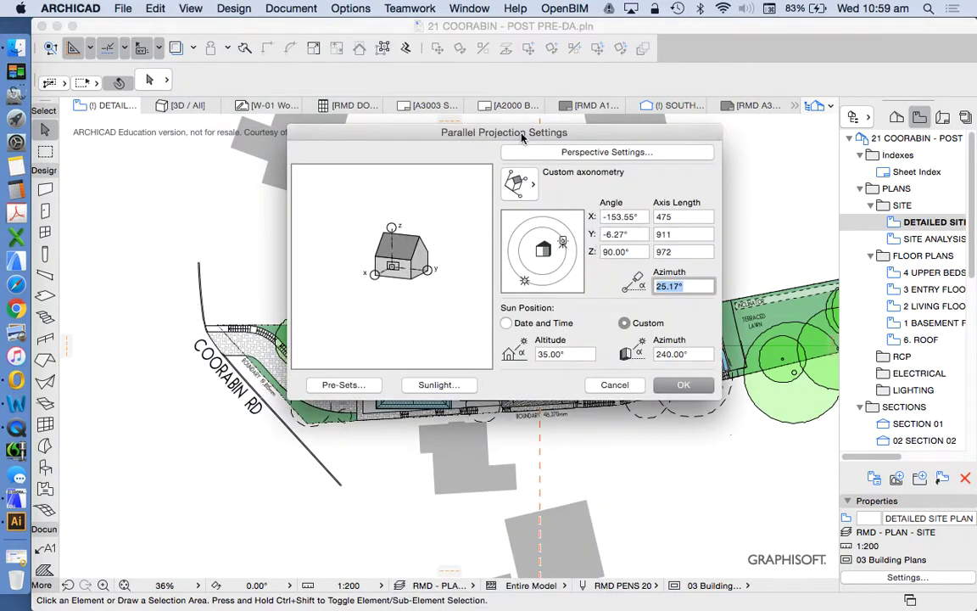
{"action": "left_click", "coordinate": [616, 153]}
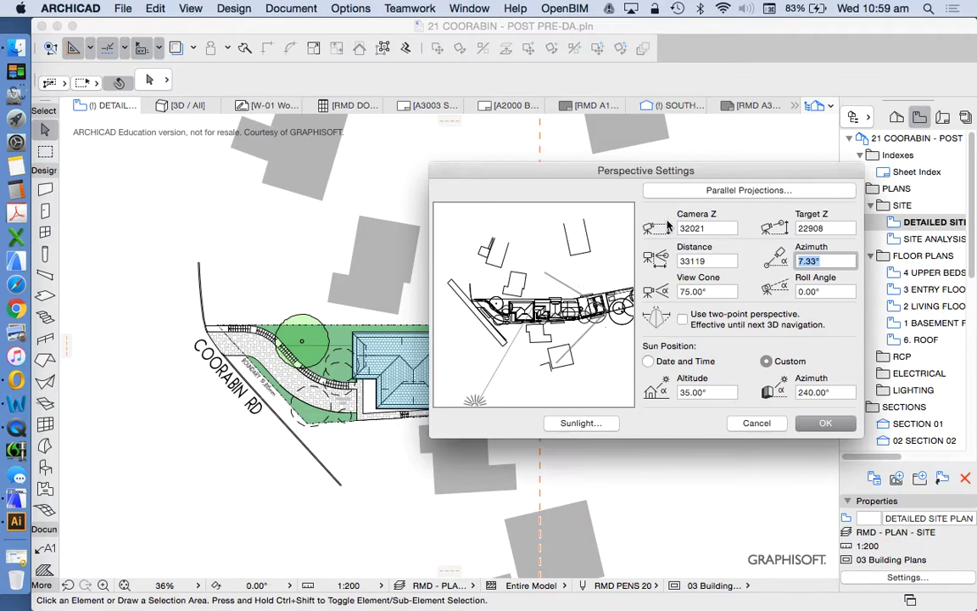
{"action": "left_click", "coordinate": [758, 191]}
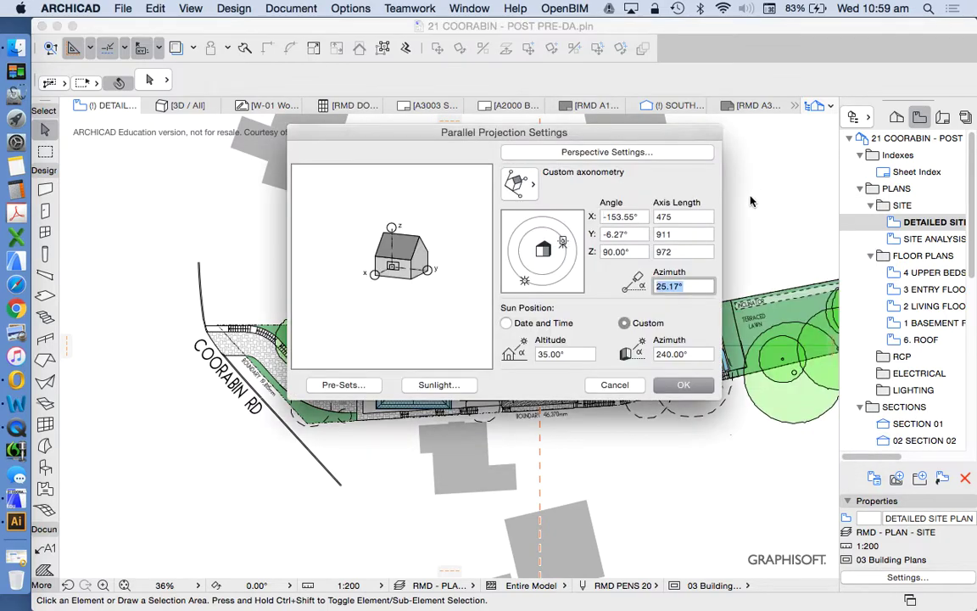
{"action": "left_click", "coordinate": [519, 183]}
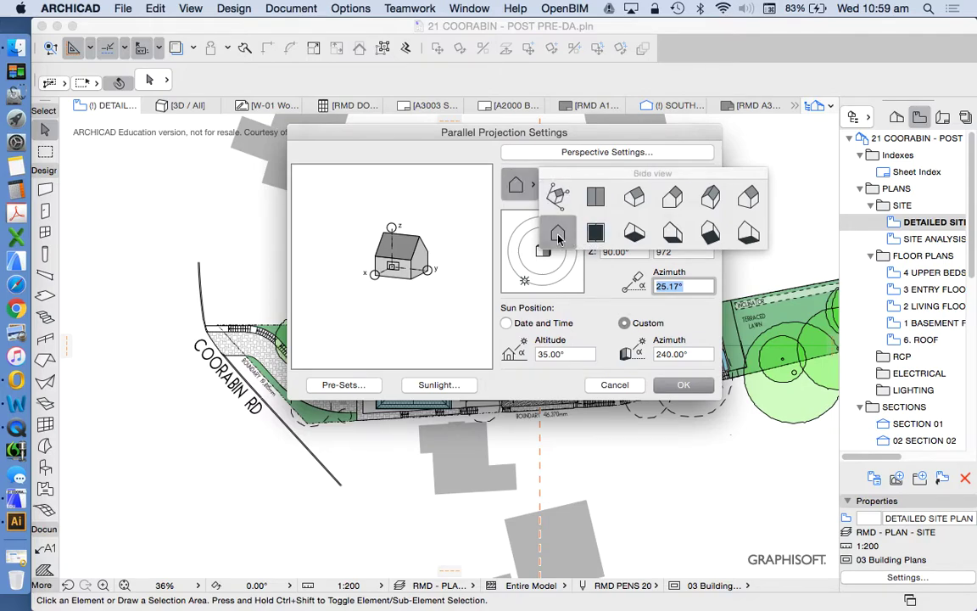
{"action": "left_click", "coordinate": [596, 199]}
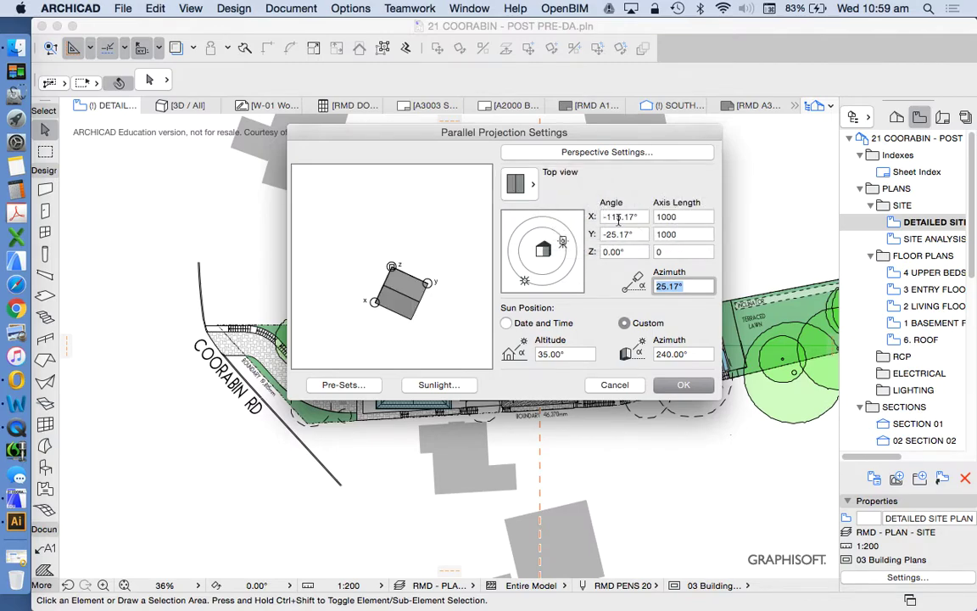
{"action": "left_click_drag", "start_coordinate": [563, 243], "coordinate": [544, 283]}
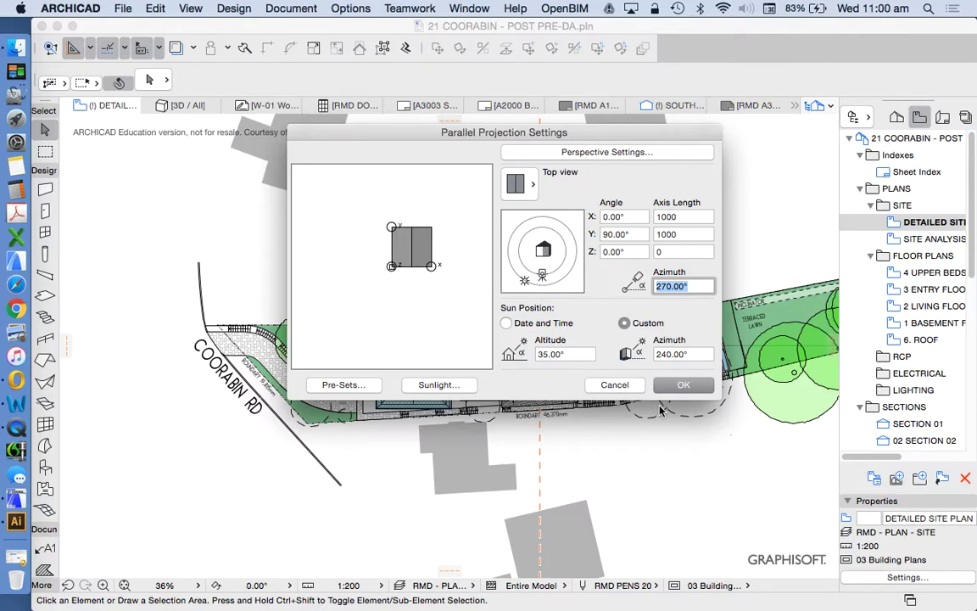
{"action": "left_click_drag", "start_coordinate": [566, 133], "coordinate": [676, 49]}
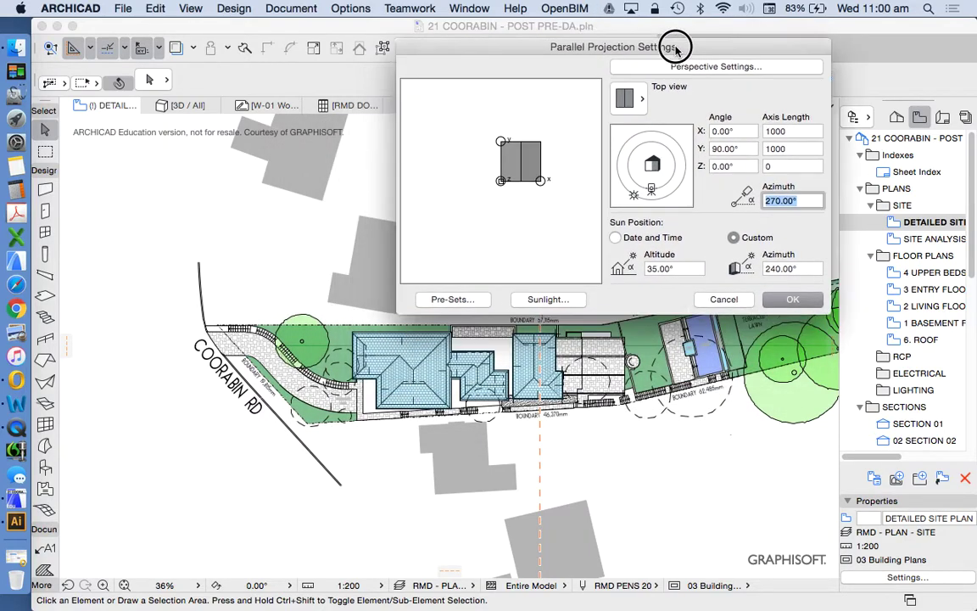
{"action": "left_click", "coordinate": [792, 298]}
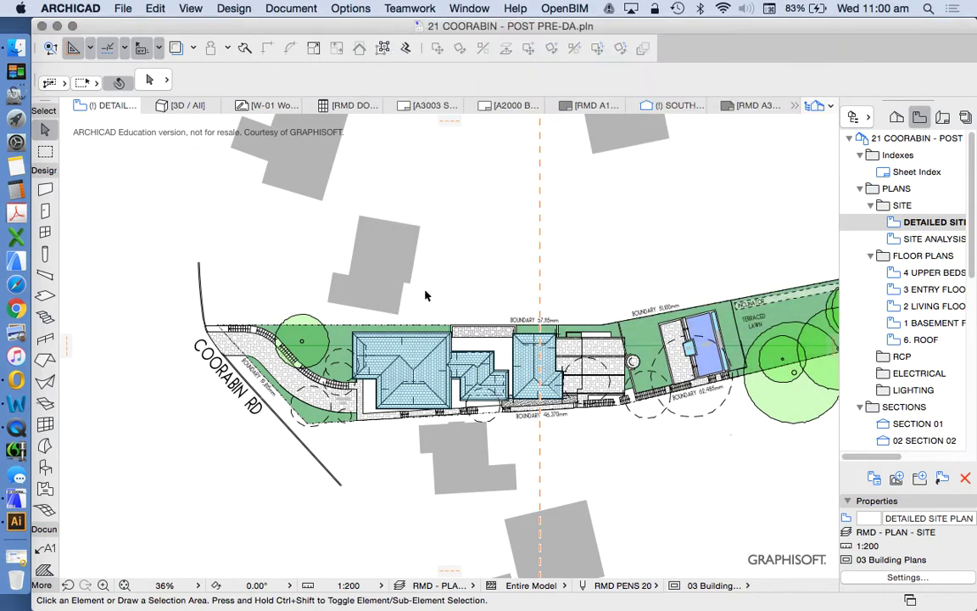
{"action": "right_click", "coordinate": [486, 182]}
{"action": "left_click", "coordinate": [578, 407]}
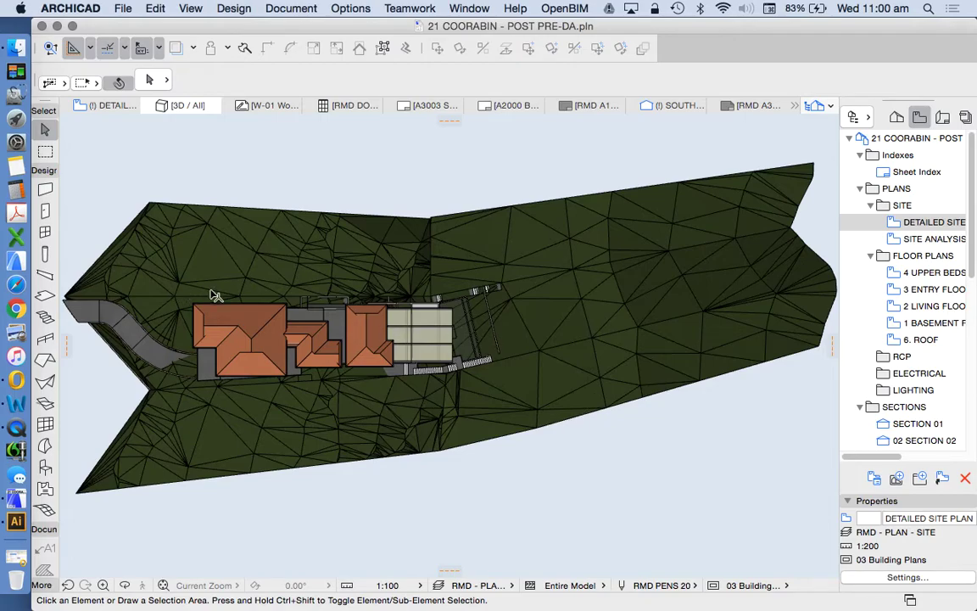
Step: Examine the roofs, driveway and surrounding terrain mesh in the top-down 3D view
{"action": "scroll", "coordinate": [187, 344], "scroll_direction": "up", "scroll_amount": 5}
{"action": "scroll", "coordinate": [211, 327], "scroll_direction": "down", "scroll_amount": 4}
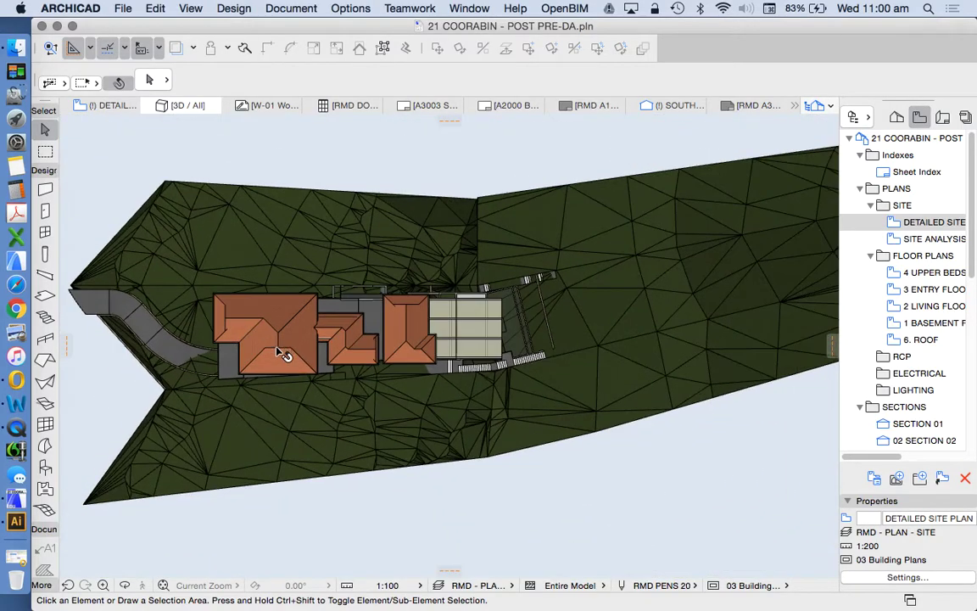
{"action": "scroll", "coordinate": [284, 356], "scroll_direction": "up", "scroll_amount": 4}
{"action": "scroll", "coordinate": [258, 340], "scroll_direction": "down", "scroll_amount": 3}
{"action": "scroll", "coordinate": [593, 345], "scroll_direction": "down", "scroll_amount": 3}
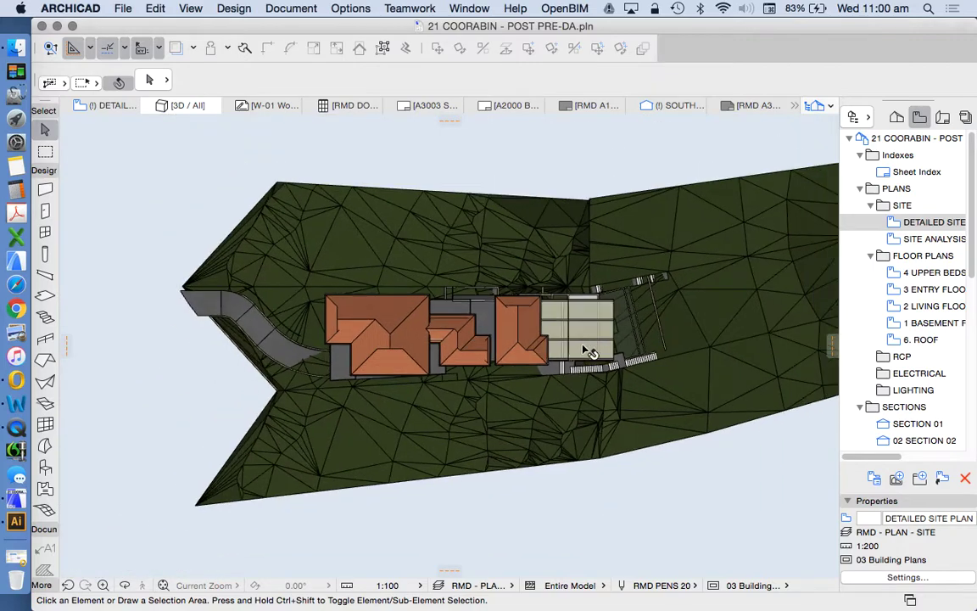
{"action": "scroll", "coordinate": [509, 335], "scroll_direction": "up", "scroll_amount": 3}
{"action": "scroll", "coordinate": [509, 335], "scroll_direction": "up", "scroll_amount": 1}
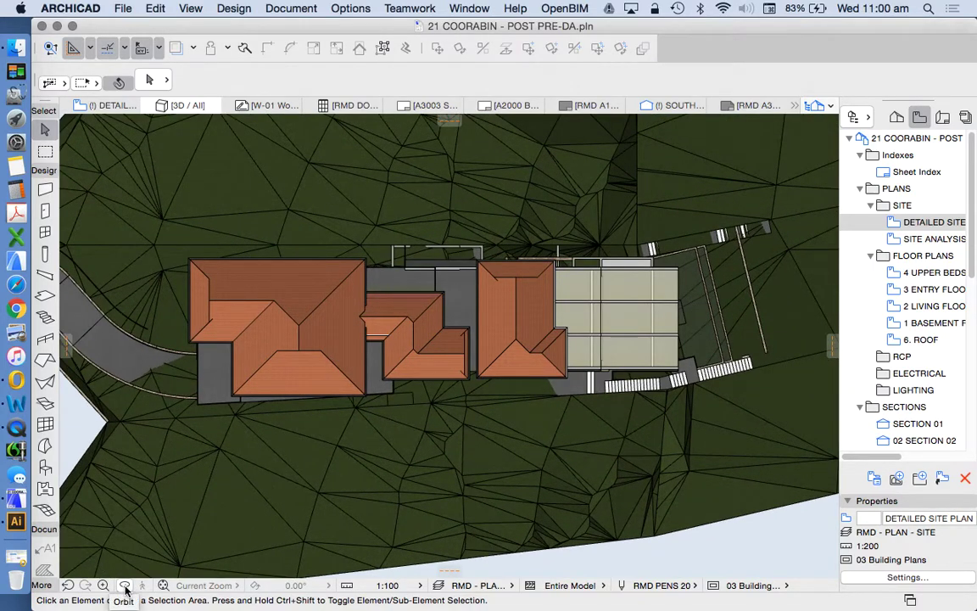
{"action": "scroll", "coordinate": [447, 394], "scroll_direction": "down", "scroll_amount": 3}
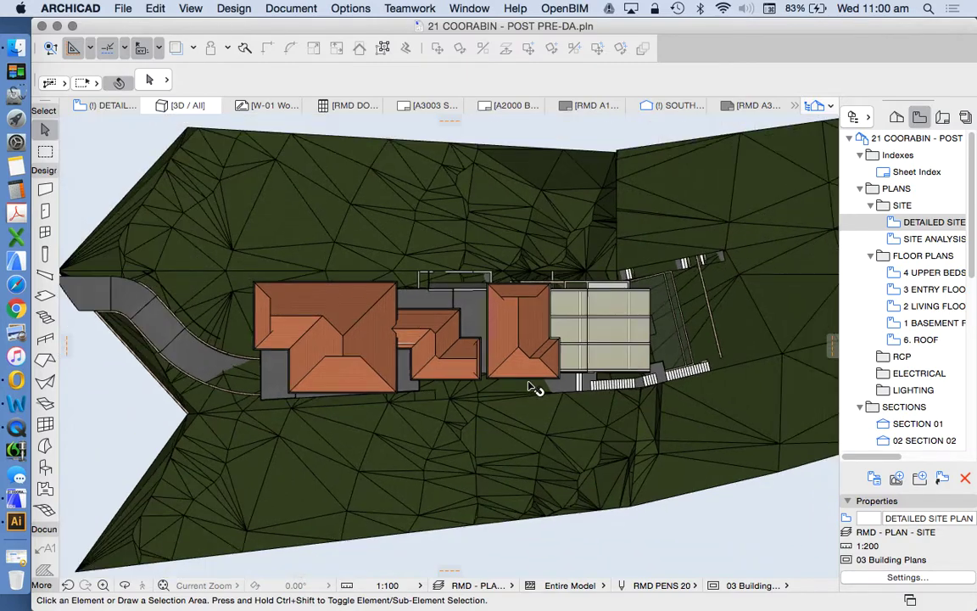
{"action": "scroll", "coordinate": [406, 344], "scroll_direction": "up", "scroll_amount": 2}
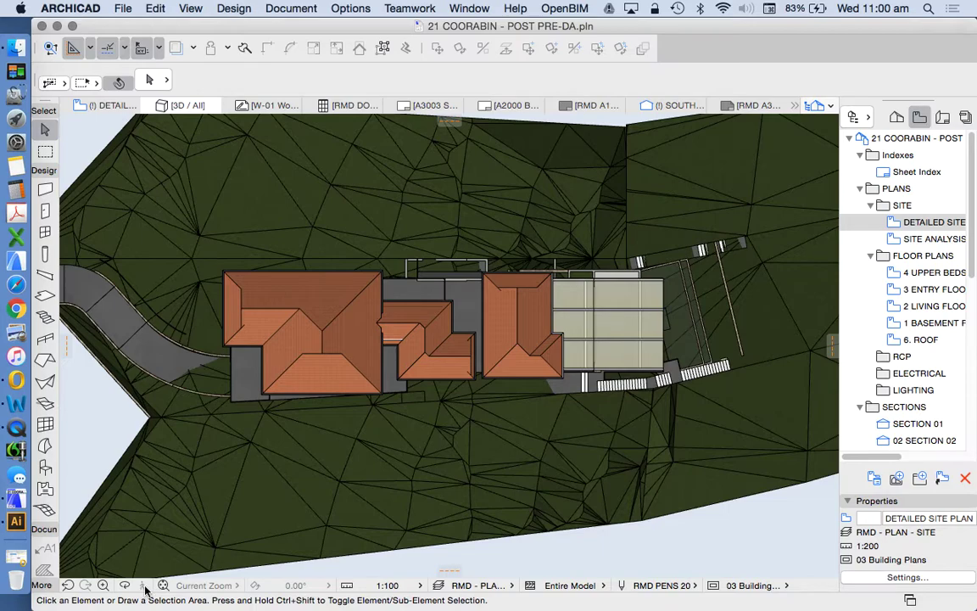
{"action": "scroll", "coordinate": [410, 393], "scroll_direction": "down", "scroll_amount": 6}
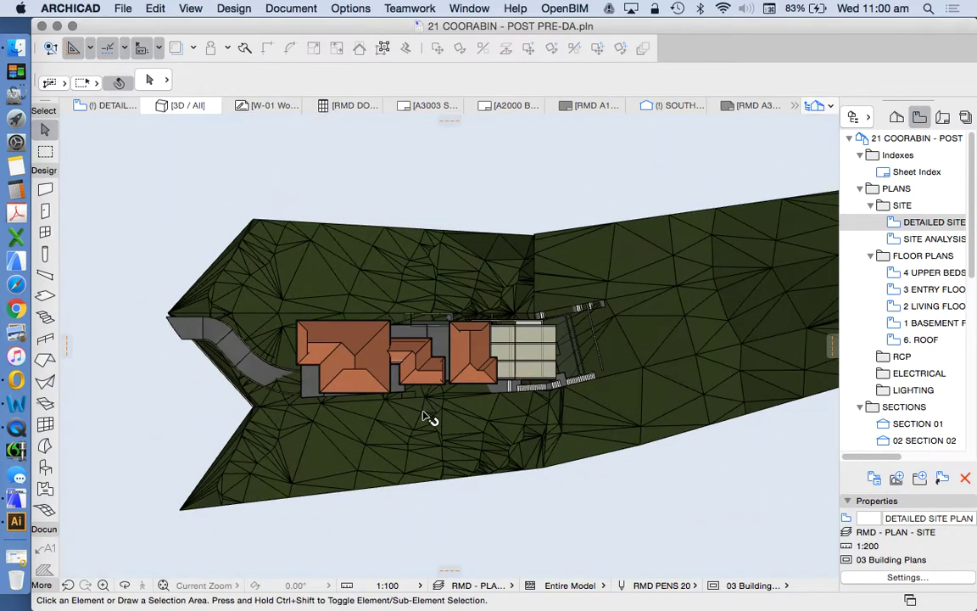
{"action": "scroll", "coordinate": [394, 374], "scroll_direction": "up", "scroll_amount": 4}
{"action": "scroll", "coordinate": [436, 348], "scroll_direction": "up", "scroll_amount": 4}
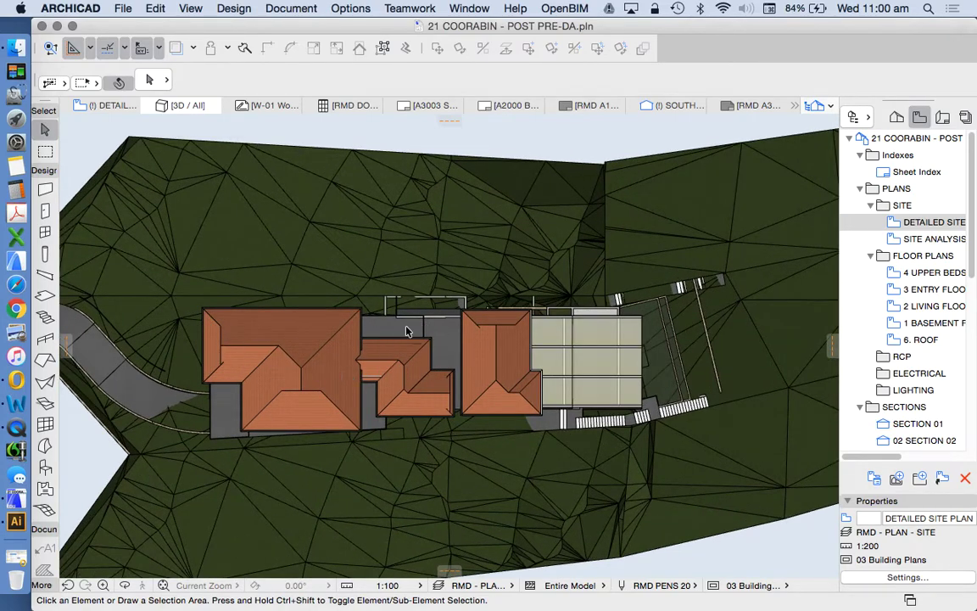
Step: Apply the Basic (Vectorial) 3D style, with sun shadows on all surfaces, to the top-down site view
{"action": "left_click", "coordinate": [185, 10]}
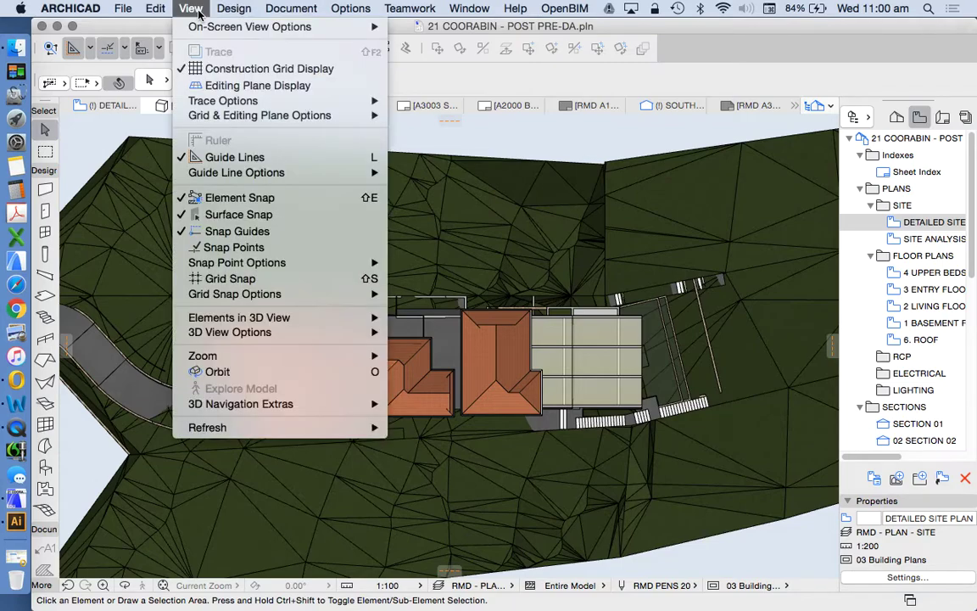
{"action": "mouse_move", "coordinate": [252, 335]}
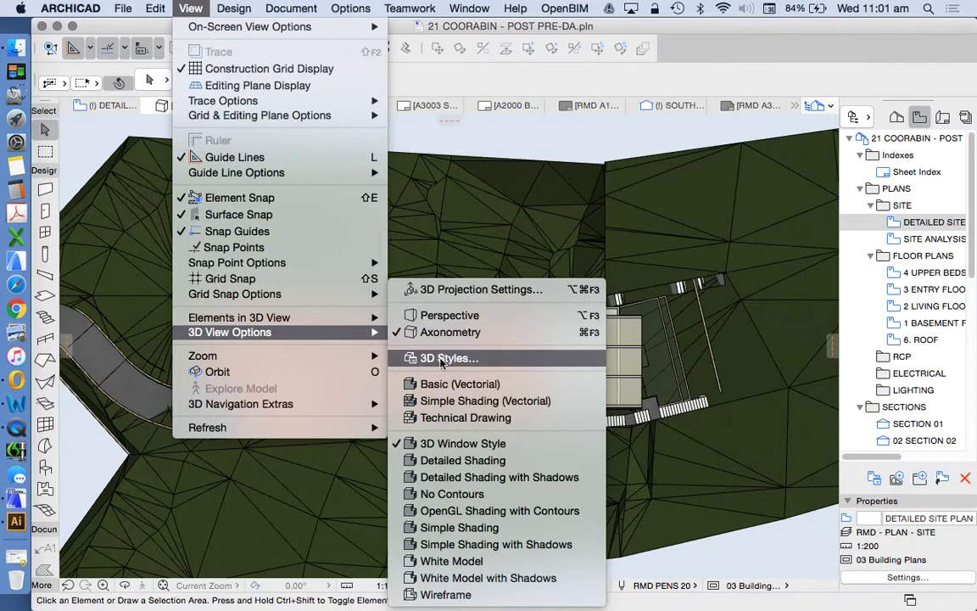
{"action": "left_click", "coordinate": [460, 360]}
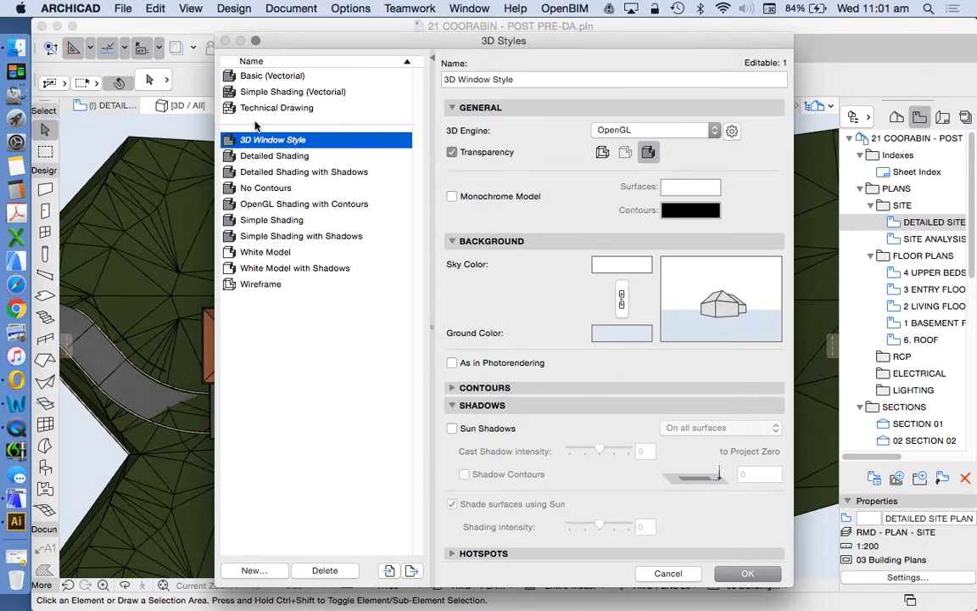
{"action": "left_click", "coordinate": [237, 75]}
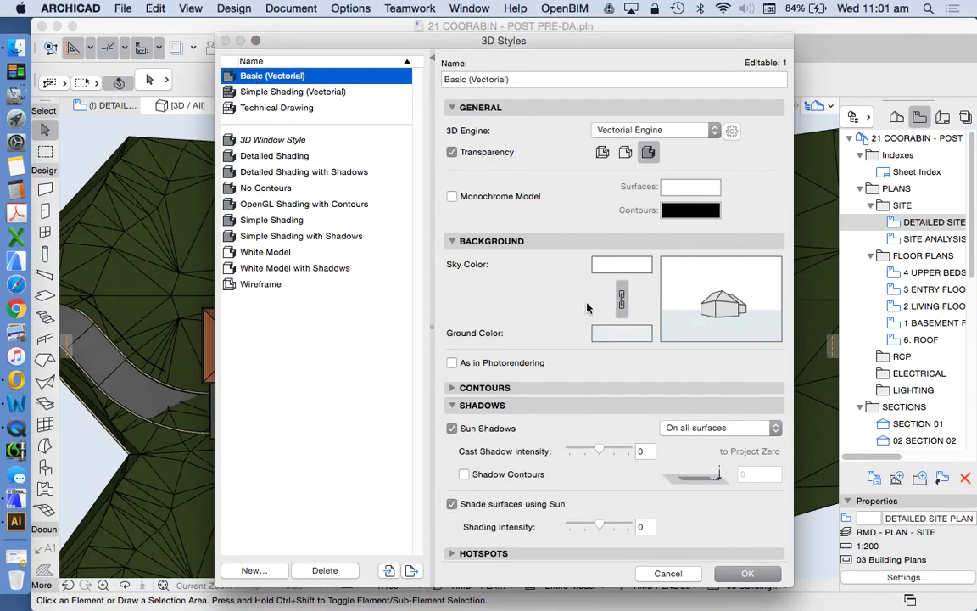
{"action": "left_click", "coordinate": [760, 575]}
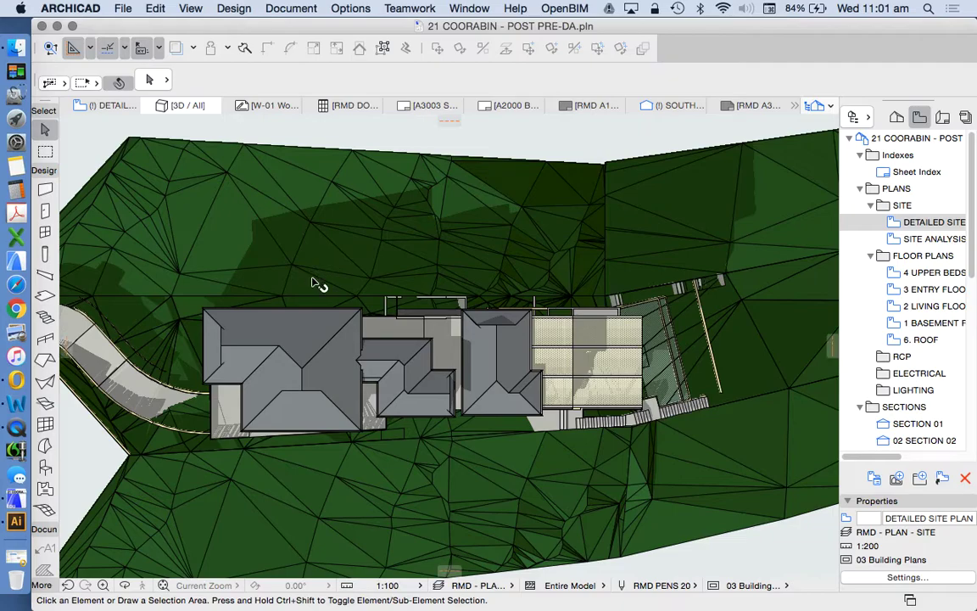
{"action": "mouse_move", "coordinate": [312, 229]}
{"action": "middle_mouse_down", "text": "shift"}
{"action": "mouse_move", "coordinate": [390, 366]}
{"action": "mouse_move", "coordinate": [506, 441]}
{"action": "mouse_move", "coordinate": [344, 376]}
{"action": "mouse_move", "coordinate": [393, 436]}
{"action": "mouse_move", "coordinate": [364, 389]}
{"action": "middle_mouse_up", "text": "shift"}
{"action": "scroll", "coordinate": [390, 366], "scroll_direction": "down", "scroll_amount": 3}
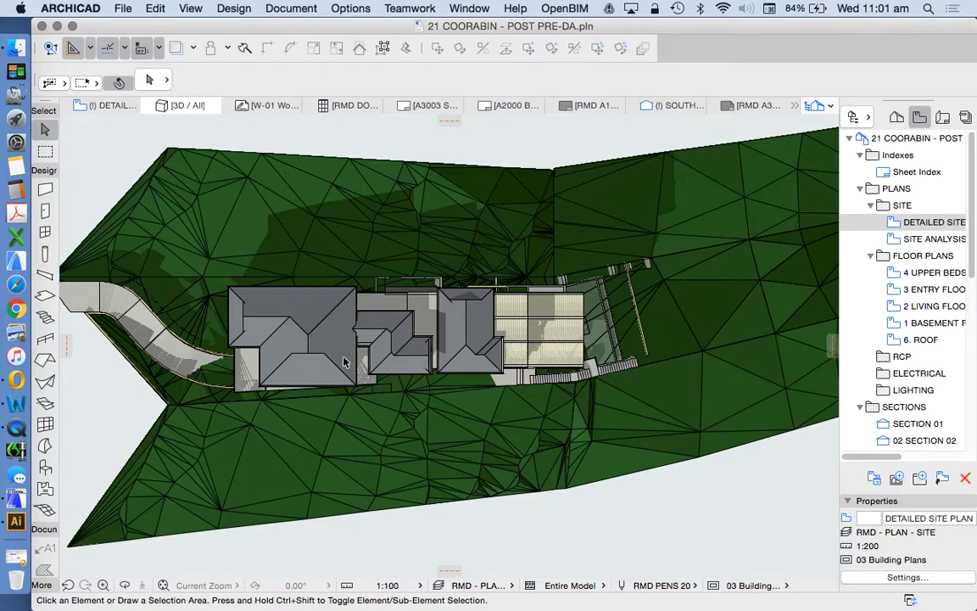
{"action": "mouse_move", "coordinate": [349, 358]}
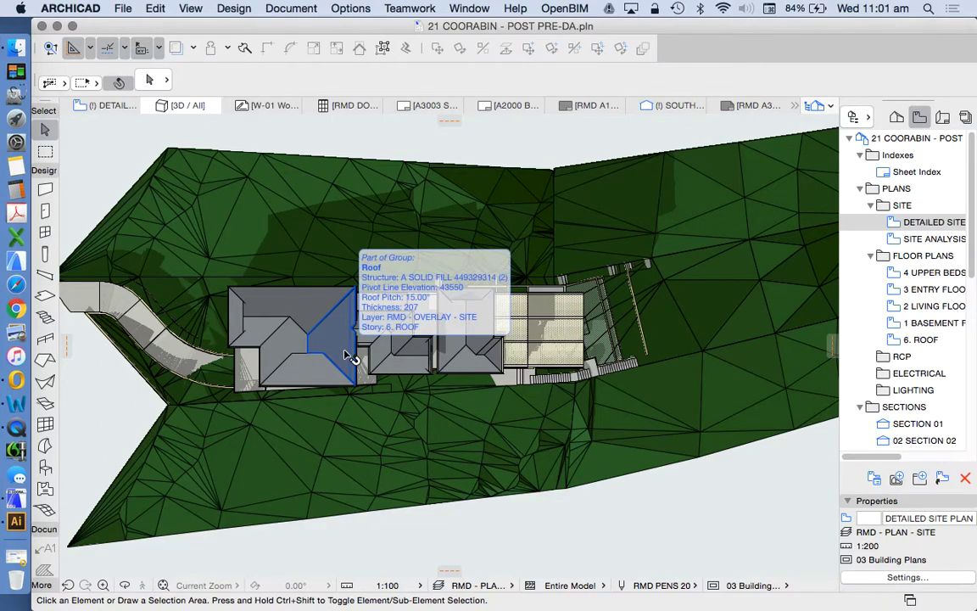
Step: Apply the Simple Shading (Vectorial) 3D style to the top-down site view
{"action": "mouse_move", "coordinate": [263, 201]}
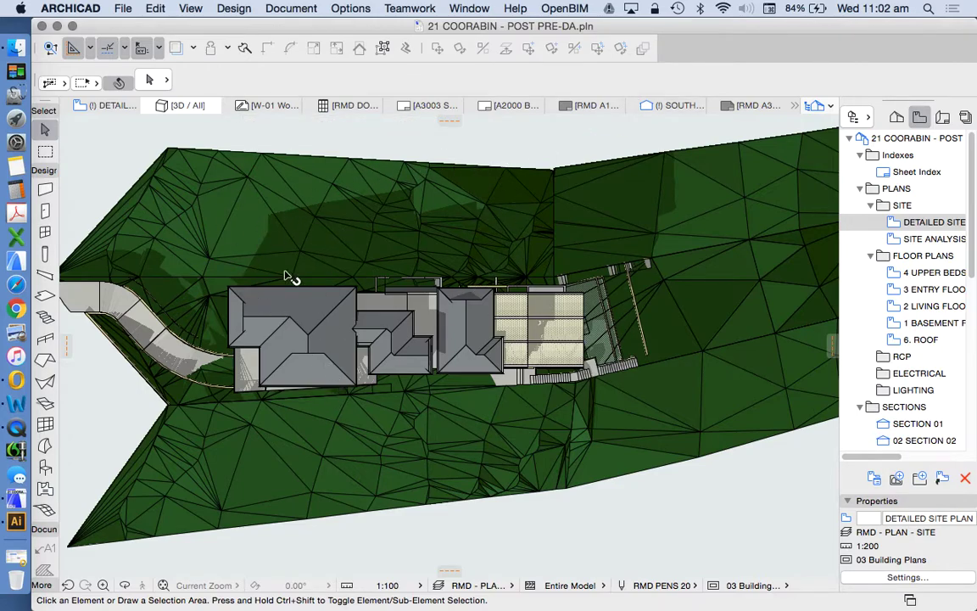
{"action": "left_click", "coordinate": [195, 9]}
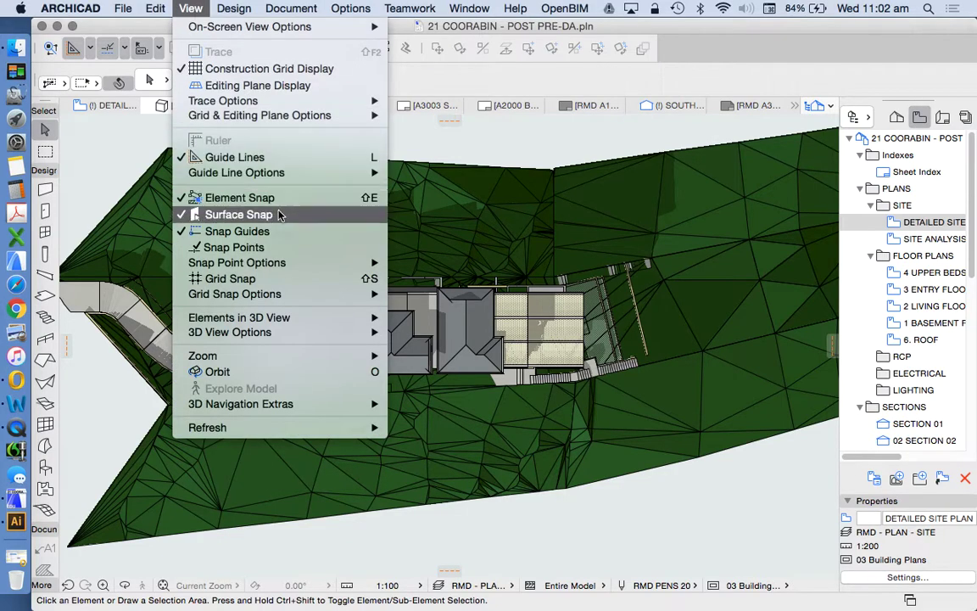
{"action": "mouse_move", "coordinate": [277, 334]}
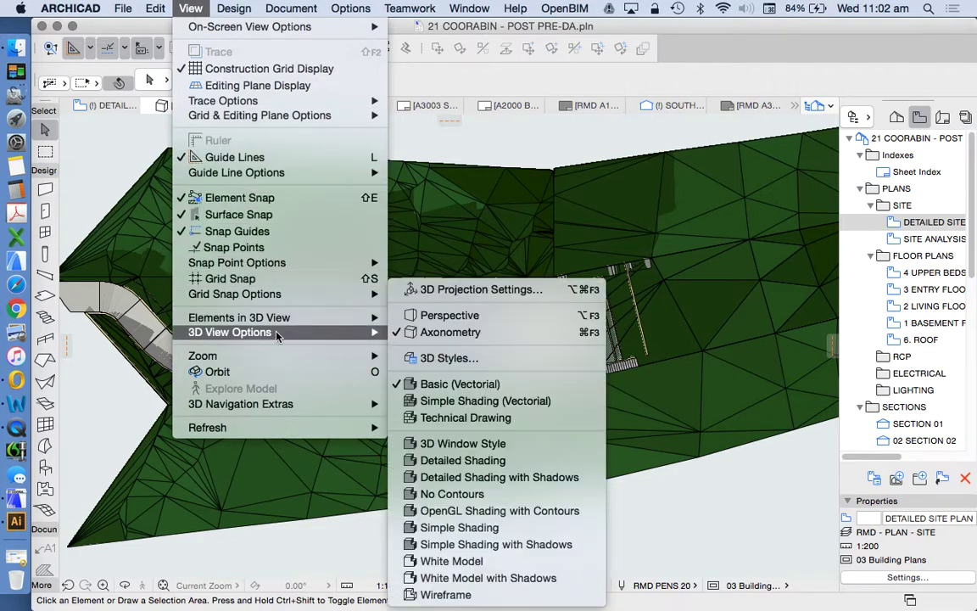
{"action": "left_click", "coordinate": [481, 359]}
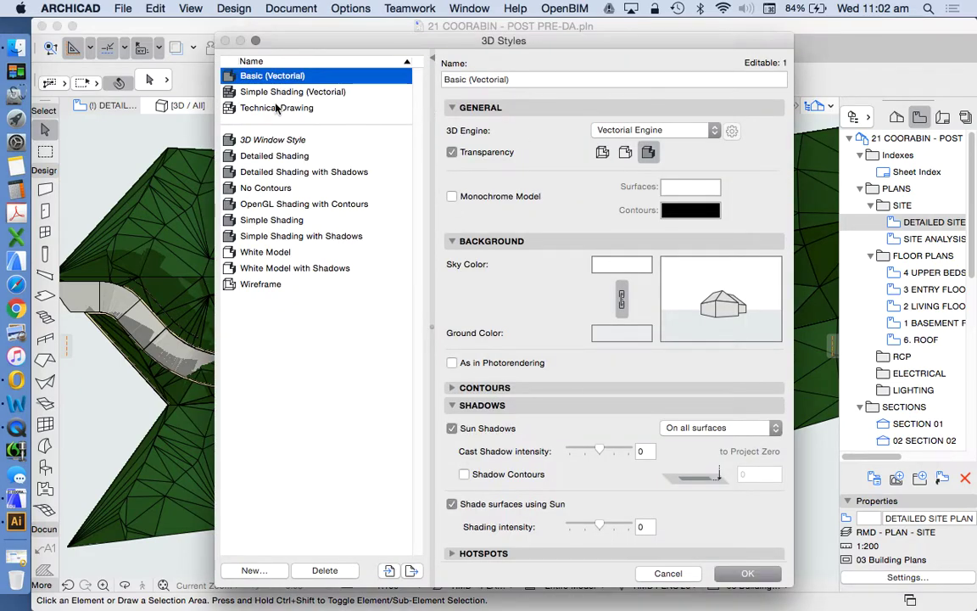
{"action": "left_click", "coordinate": [258, 93]}
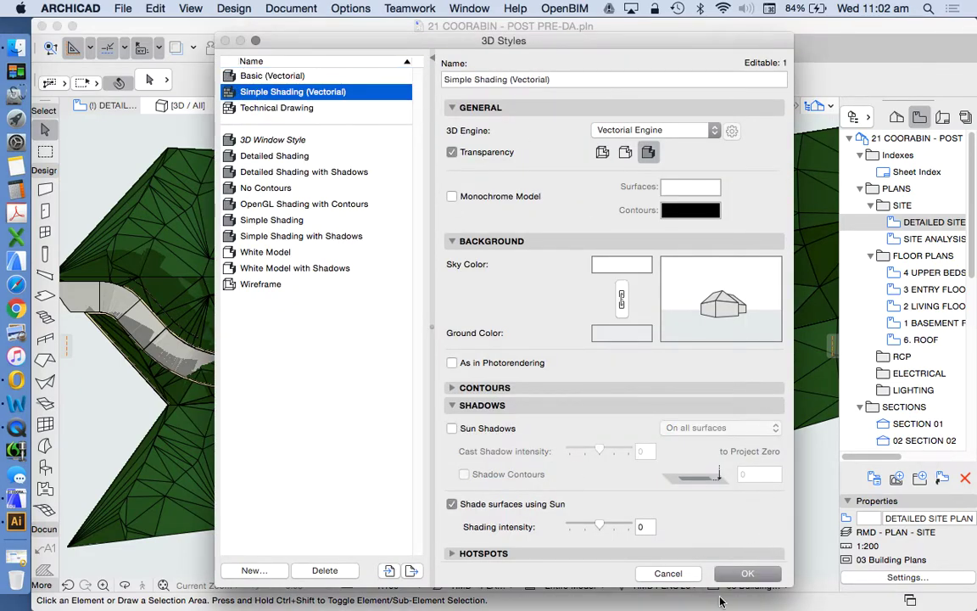
{"action": "left_click", "coordinate": [747, 574]}
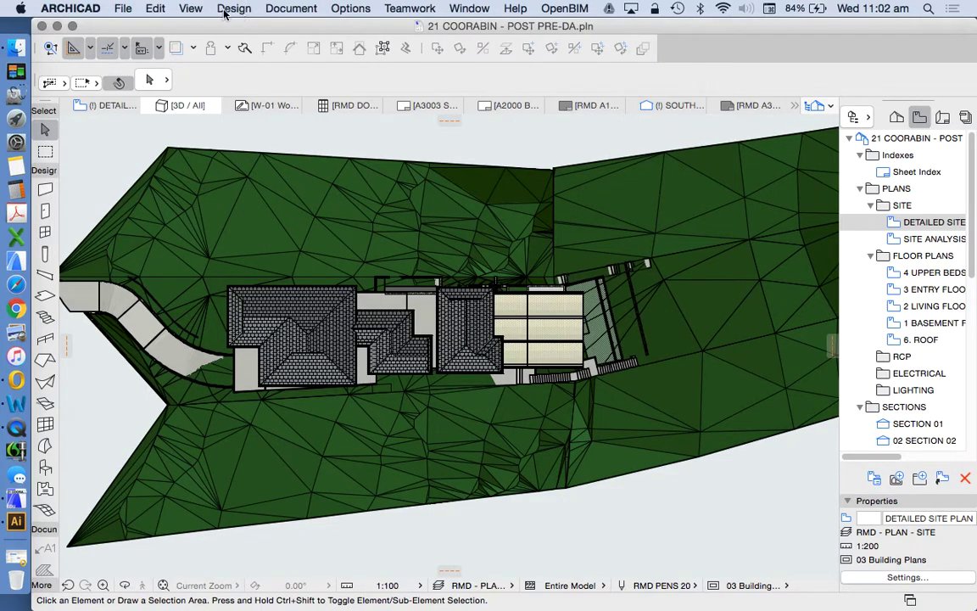
Step: Apply the Technical Drawing 3D style to the top-down site view
{"action": "left_click", "coordinate": [190, 8]}
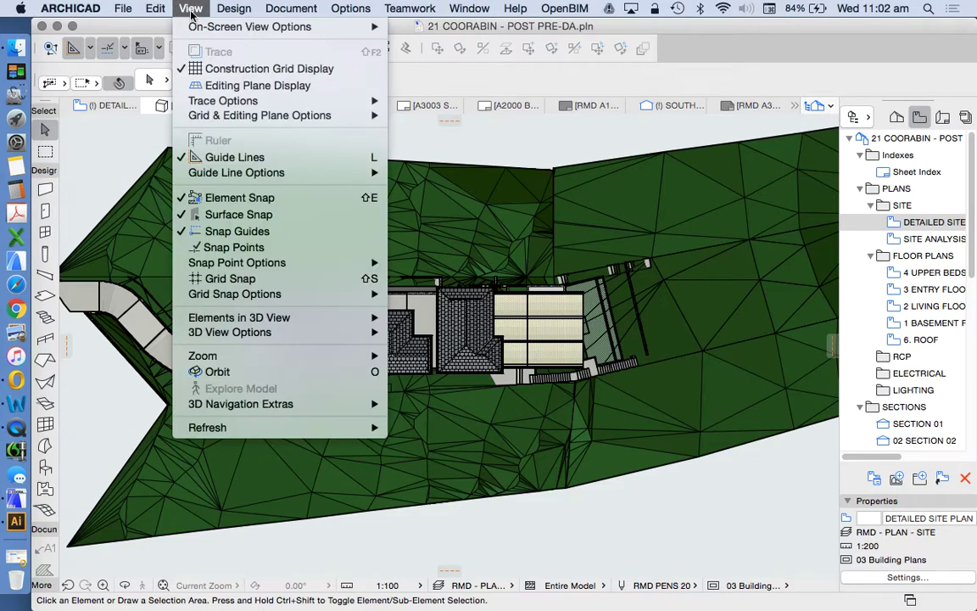
{"action": "mouse_move", "coordinate": [280, 332]}
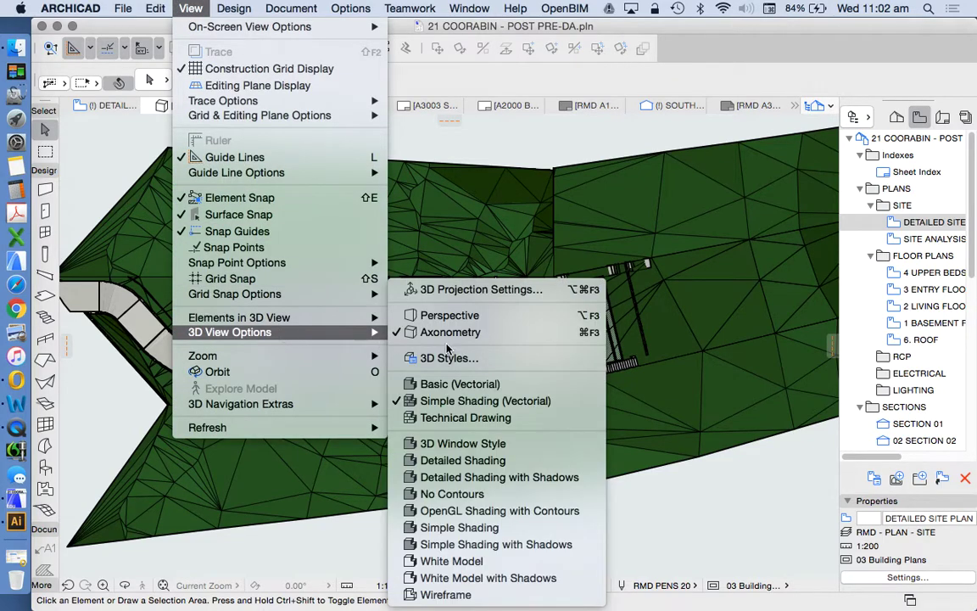
{"action": "left_click", "coordinate": [449, 357]}
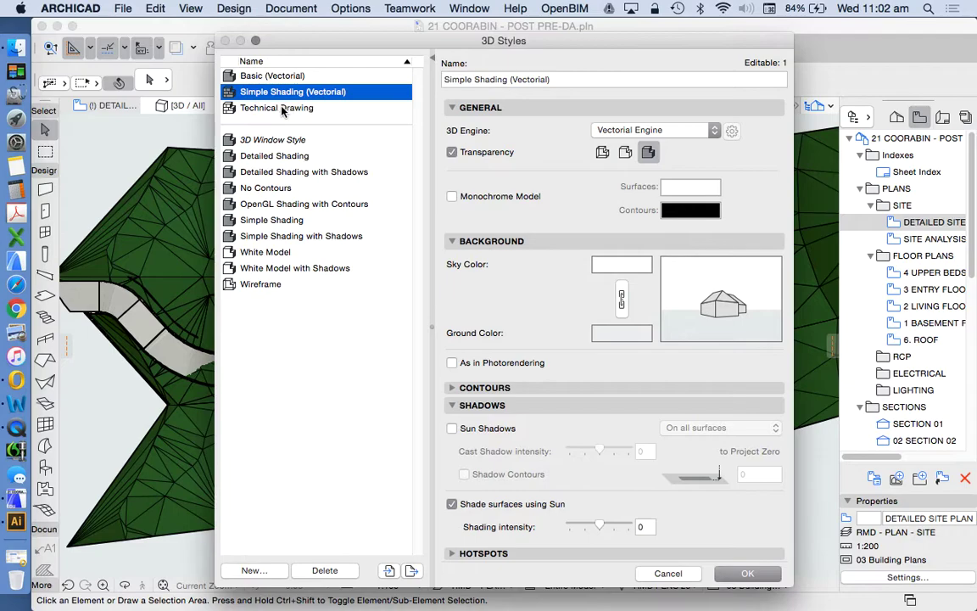
{"action": "left_click", "coordinate": [284, 109]}
{"action": "left_click", "coordinate": [746, 574]}
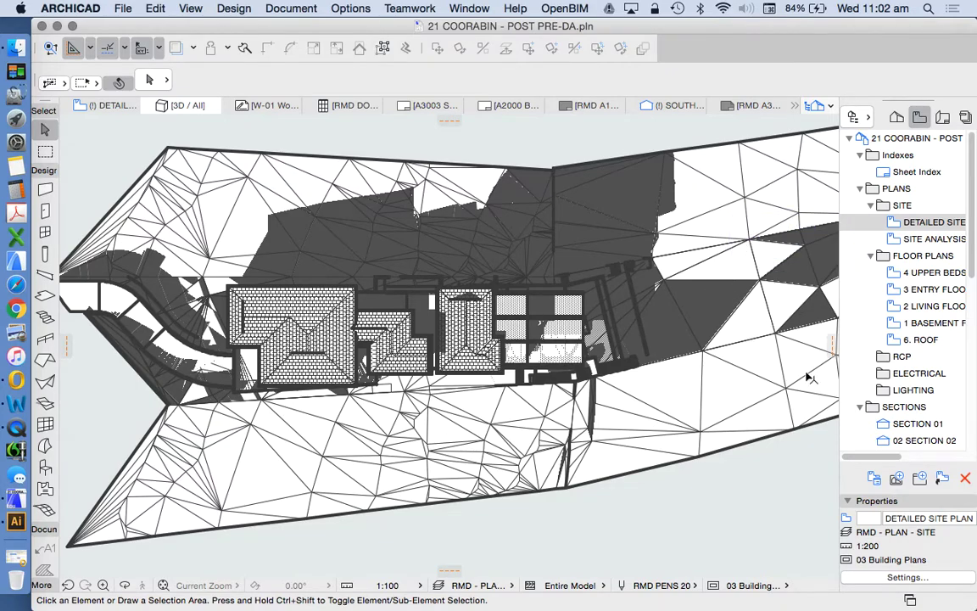
Step: Apply the White Model with Shadows 3D style to the top-down site view
{"action": "middle_click_drag", "start_coordinate": [292, 296], "coordinate": [500, 352], "text": "shift"}
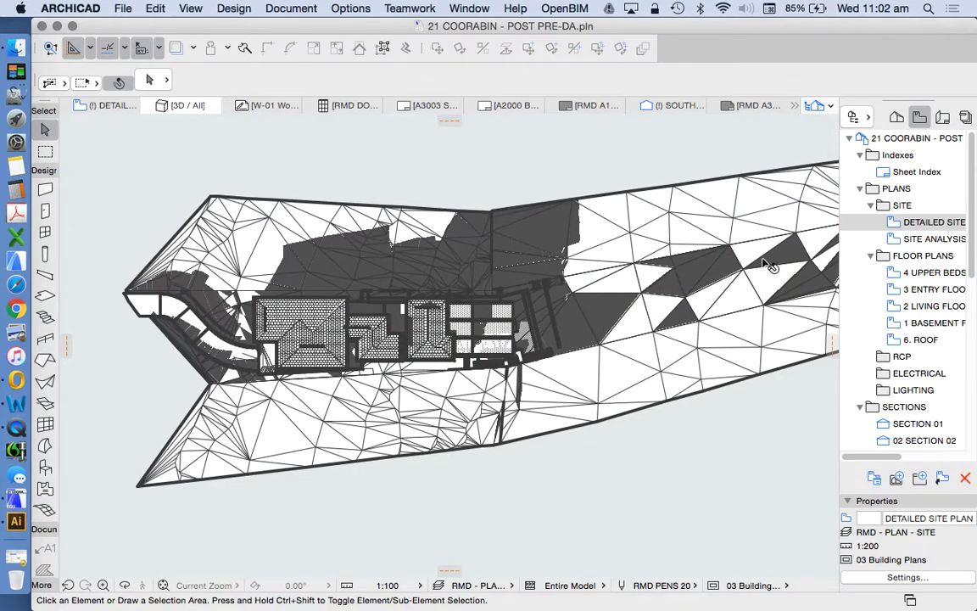
{"action": "middle_click_drag", "start_coordinate": [295, 312], "coordinate": [329, 336], "text": "shift"}
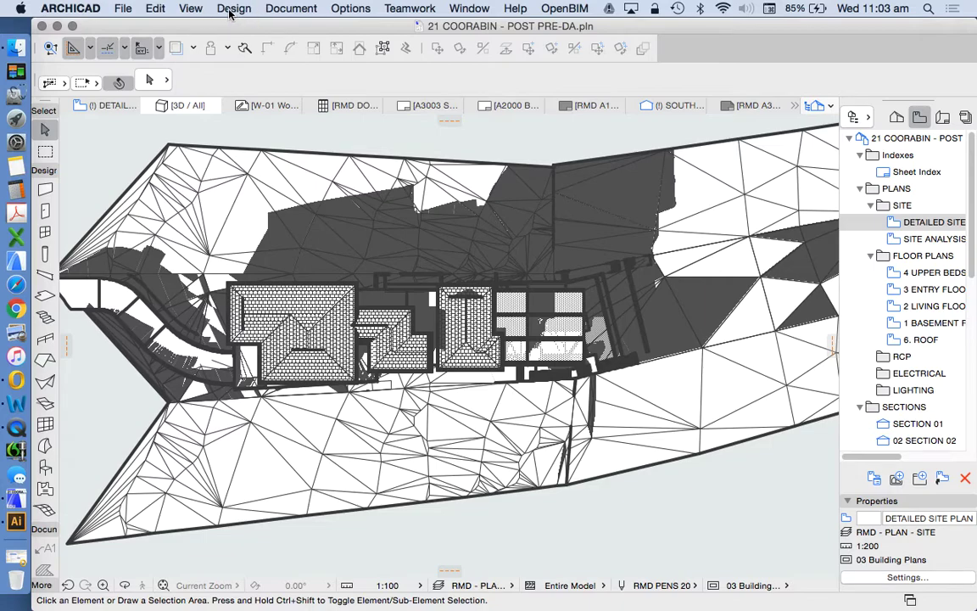
{"action": "left_click", "coordinate": [191, 9]}
{"action": "mouse_move", "coordinate": [251, 331]}
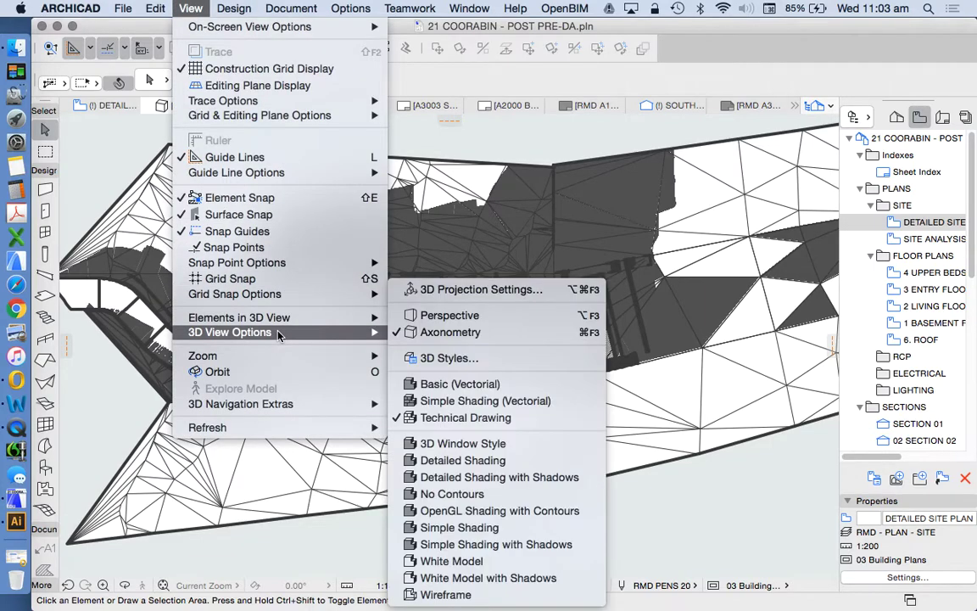
{"action": "left_click", "coordinate": [470, 354]}
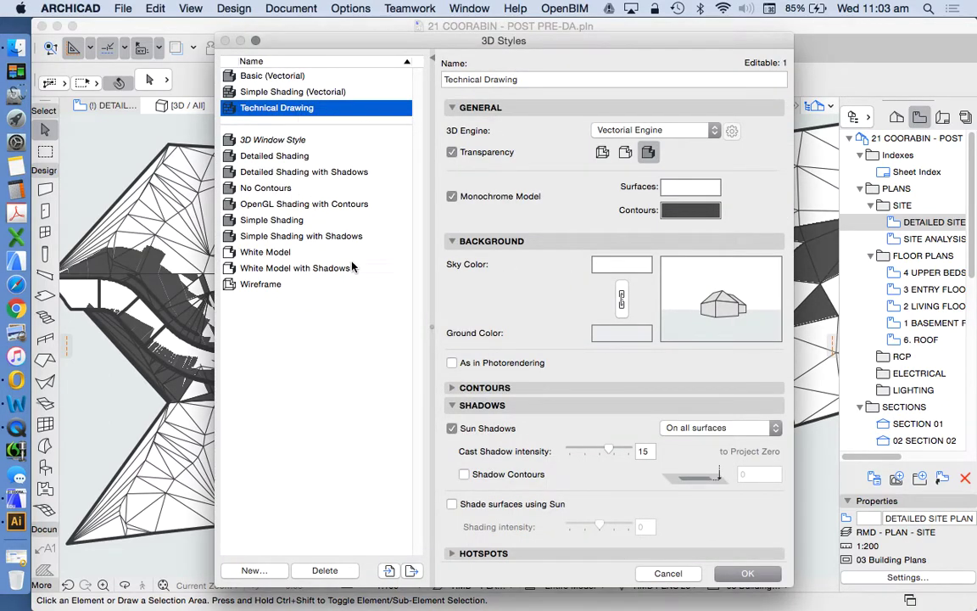
{"action": "left_click", "coordinate": [263, 268]}
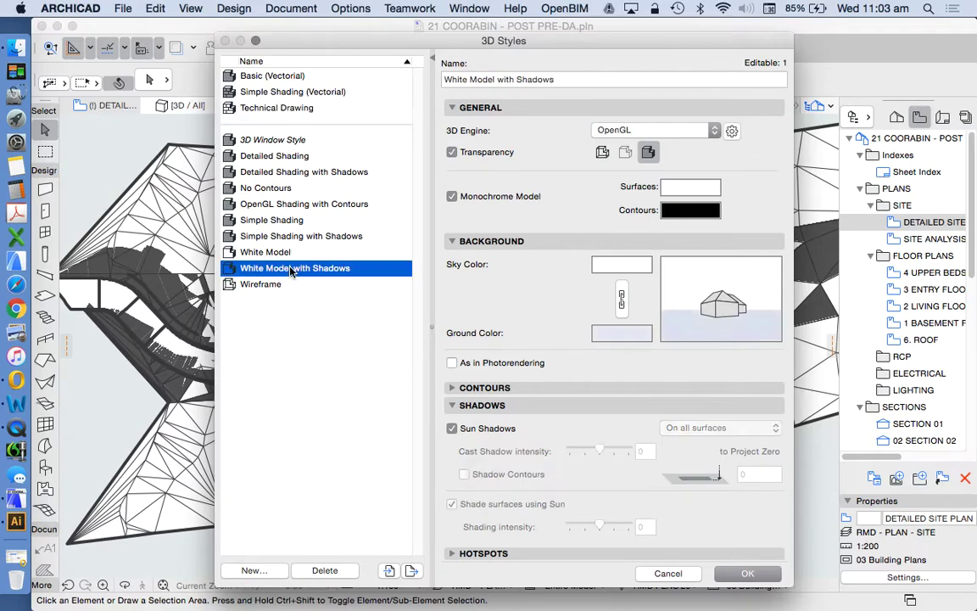
{"action": "left_click", "coordinate": [745, 573]}
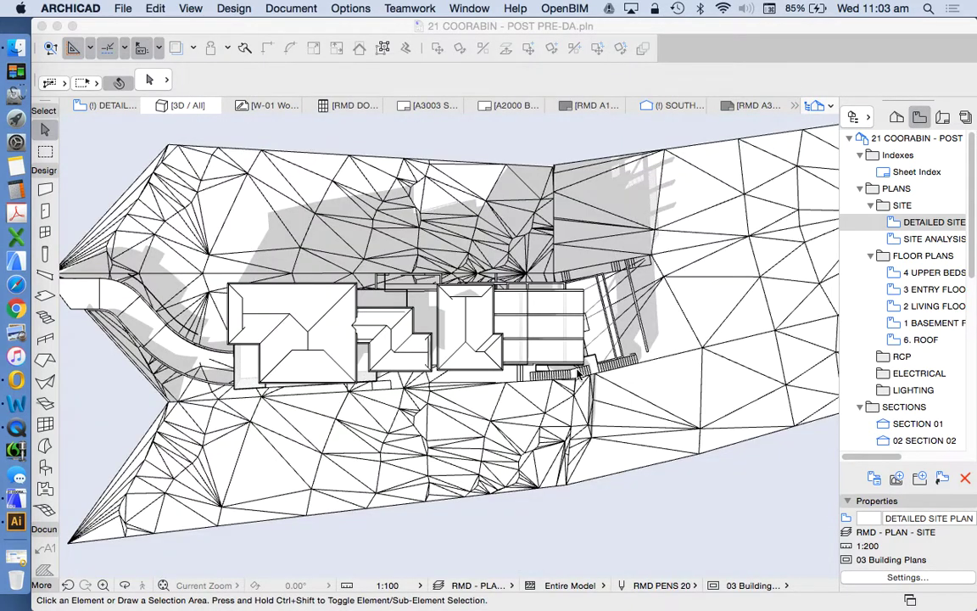
Step: Switch the parallel projection's sun position to Date and Time, and review the sunlight settings without changing them
{"action": "scroll", "coordinate": [521, 373], "scroll_direction": "up", "scroll_amount": 5}
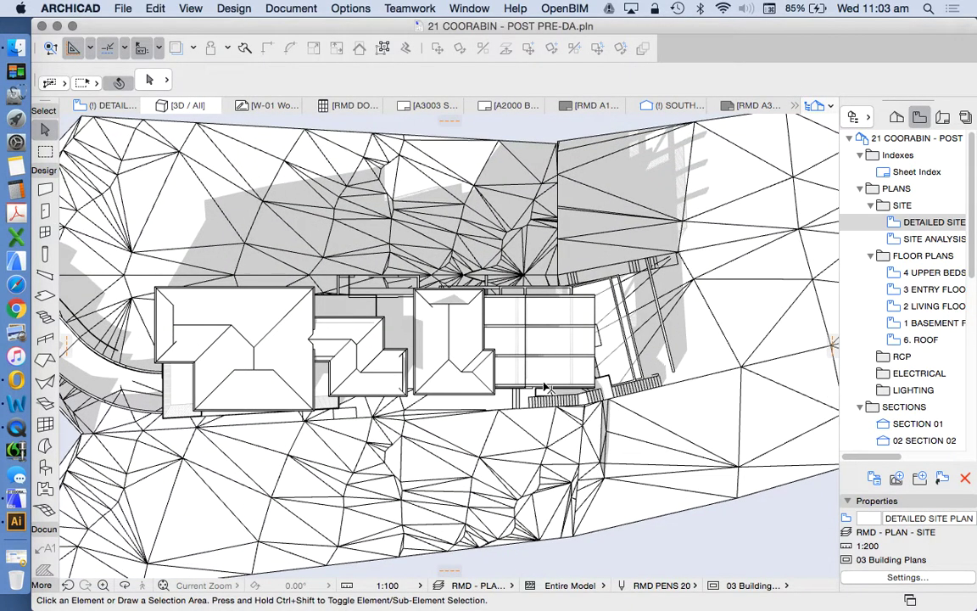
{"action": "scroll", "coordinate": [522, 380], "scroll_direction": "up", "scroll_amount": 3}
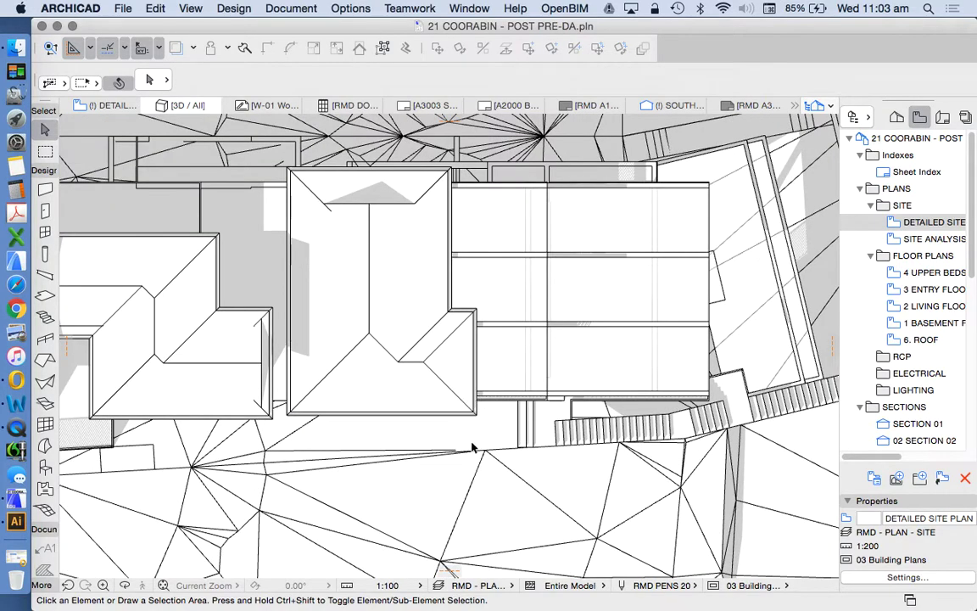
{"action": "scroll", "coordinate": [494, 405], "scroll_direction": "down", "scroll_amount": 3}
{"action": "middle_click_drag", "start_coordinate": [494, 405], "coordinate": [519, 395], "text": "shift"}
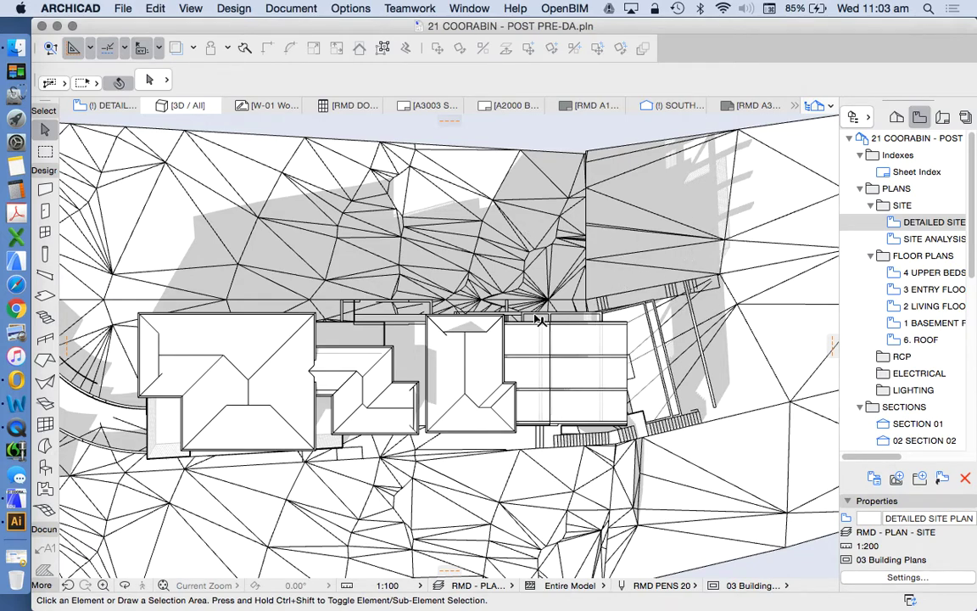
{"action": "scroll", "coordinate": [539, 299], "scroll_direction": "down", "scroll_amount": 2}
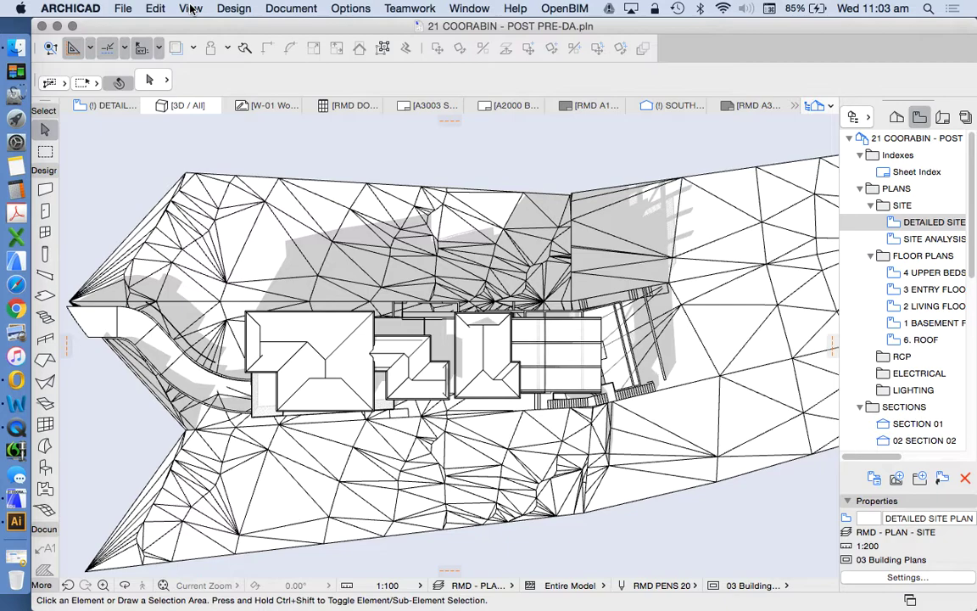
{"action": "left_click", "coordinate": [191, 9]}
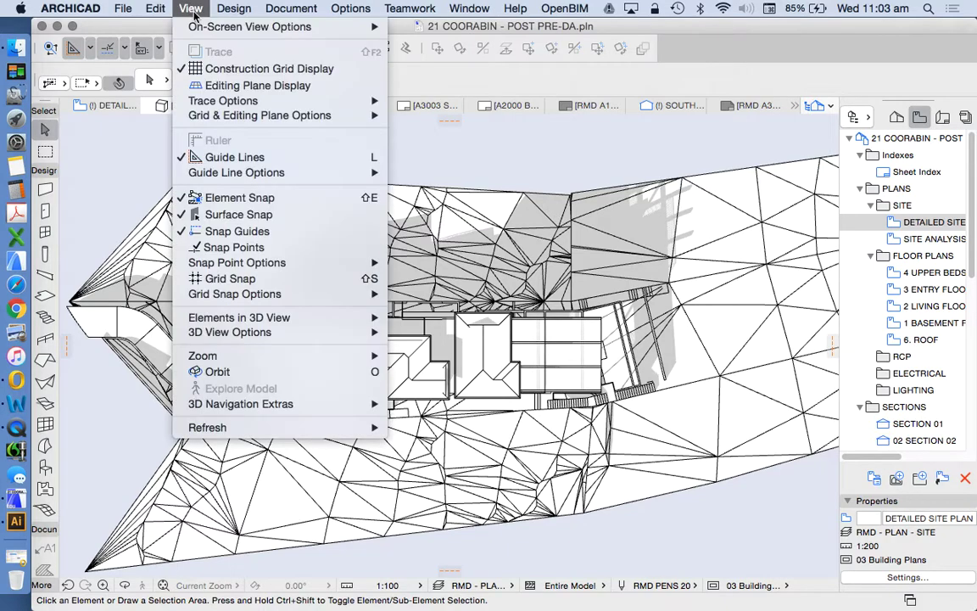
{"action": "mouse_move", "coordinate": [371, 339]}
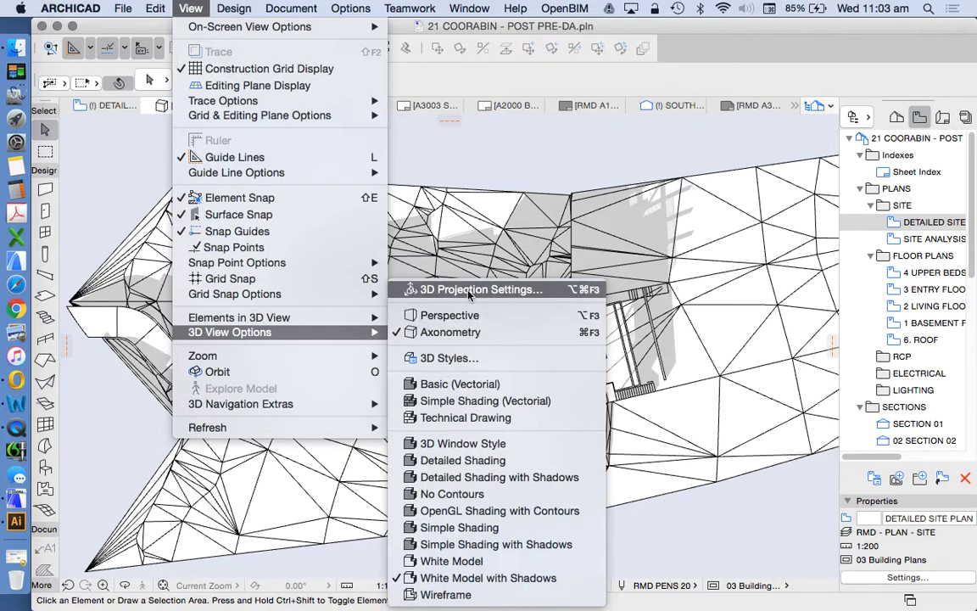
{"action": "left_click", "coordinate": [479, 290]}
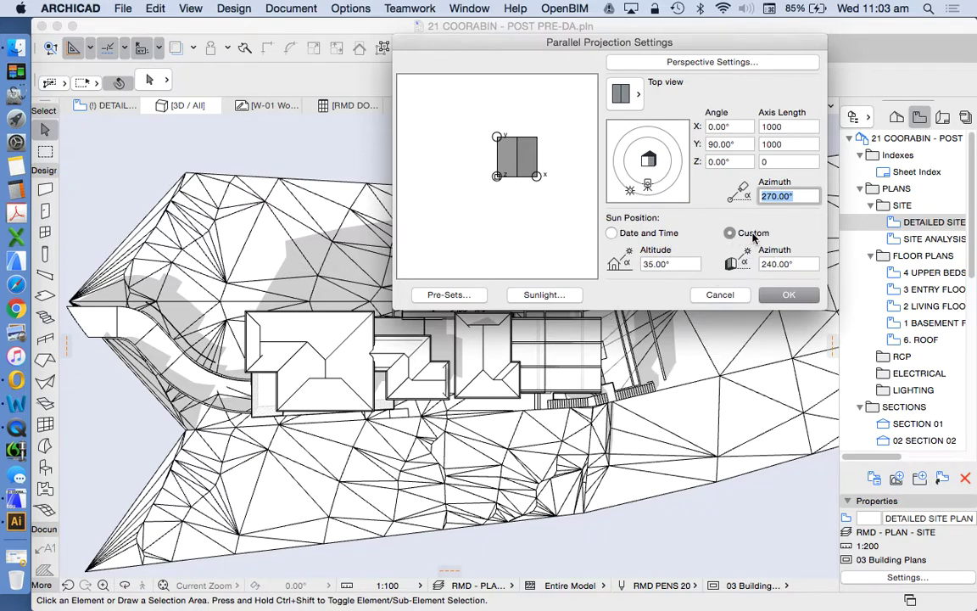
{"action": "left_click", "coordinate": [612, 234]}
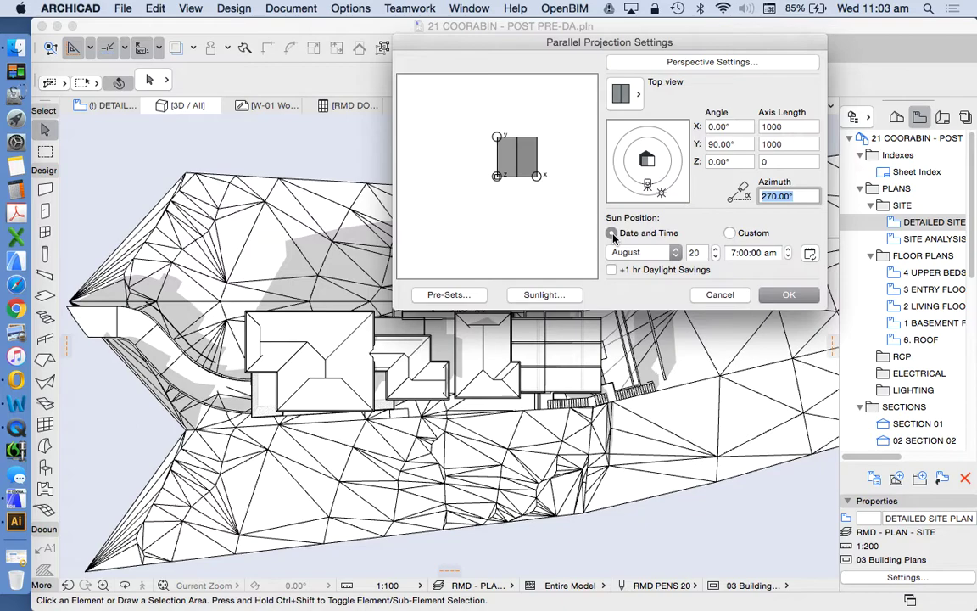
{"action": "left_click", "coordinate": [545, 294]}
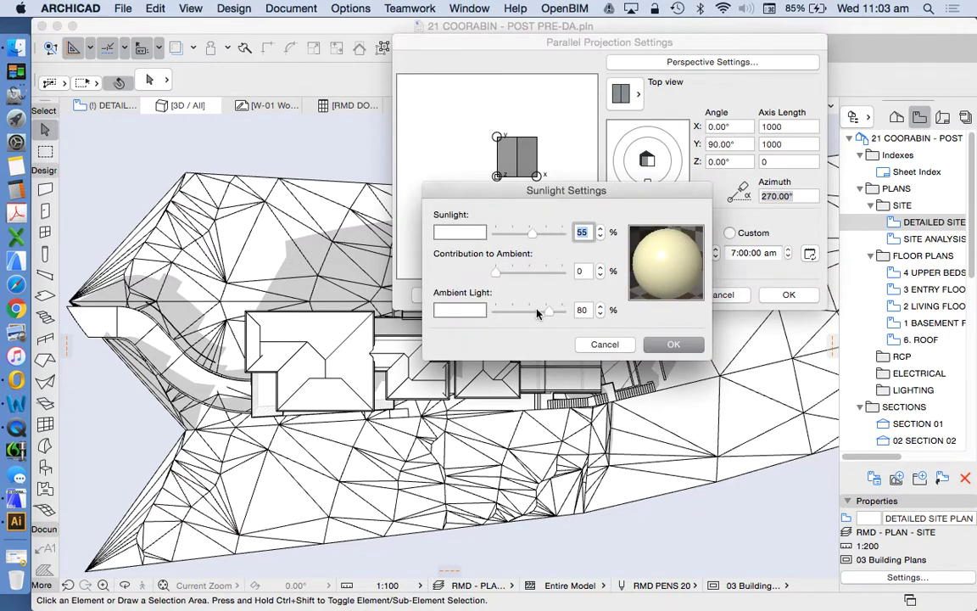
{"action": "left_click", "coordinate": [605, 345]}
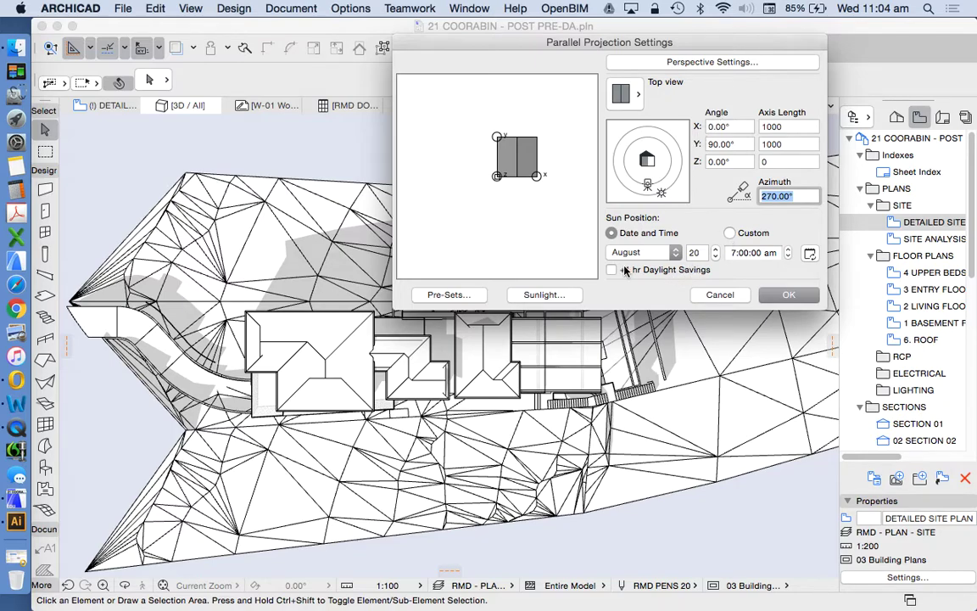
Step: Set the sun position to October 18 at 11:00 am with +1 hr daylight savings, and apply it to the 3D view
{"action": "left_click", "coordinate": [898, 8]}
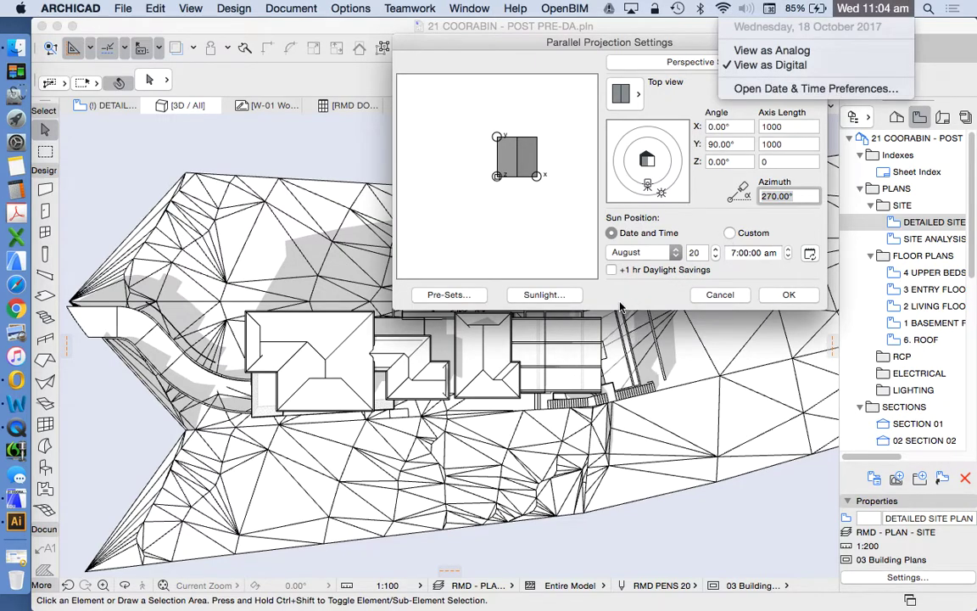
{"action": "left_click", "coordinate": [571, 254]}
{"action": "left_click", "coordinate": [644, 252]}
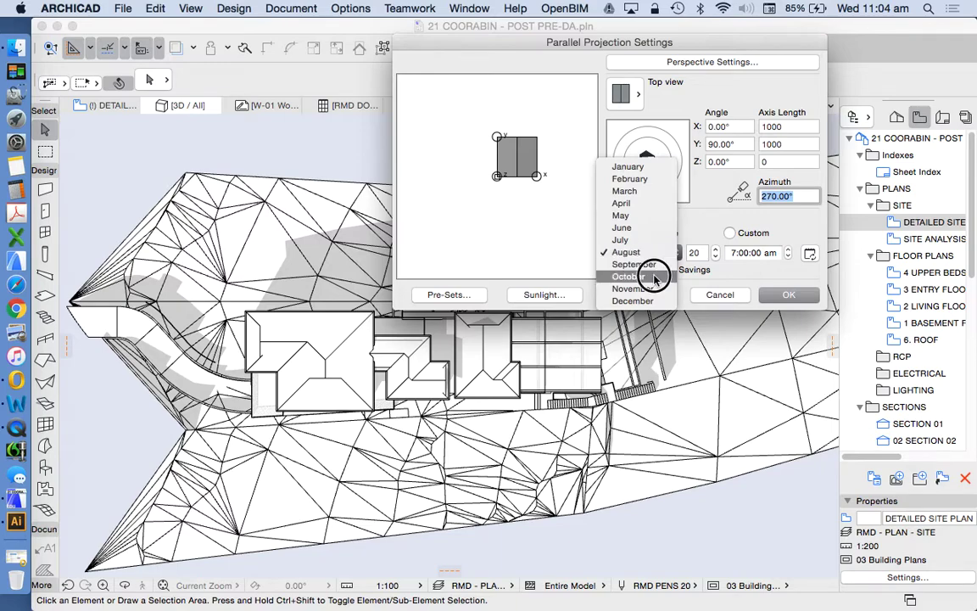
{"action": "left_click", "coordinate": [653, 276]}
{"action": "key", "text": "Tab"}
{"action": "type", "text": "18"}
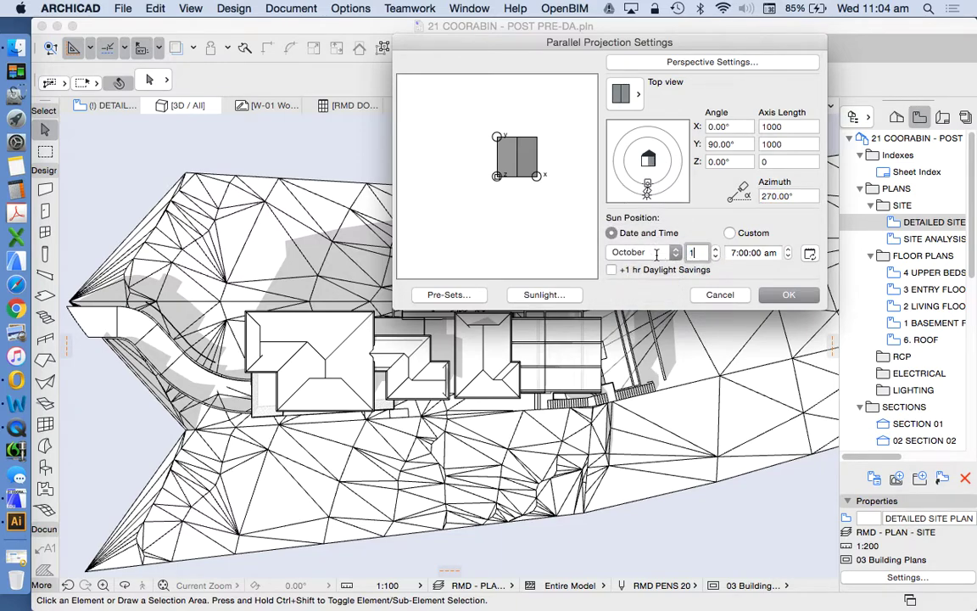
{"action": "left_click", "coordinate": [612, 268]}
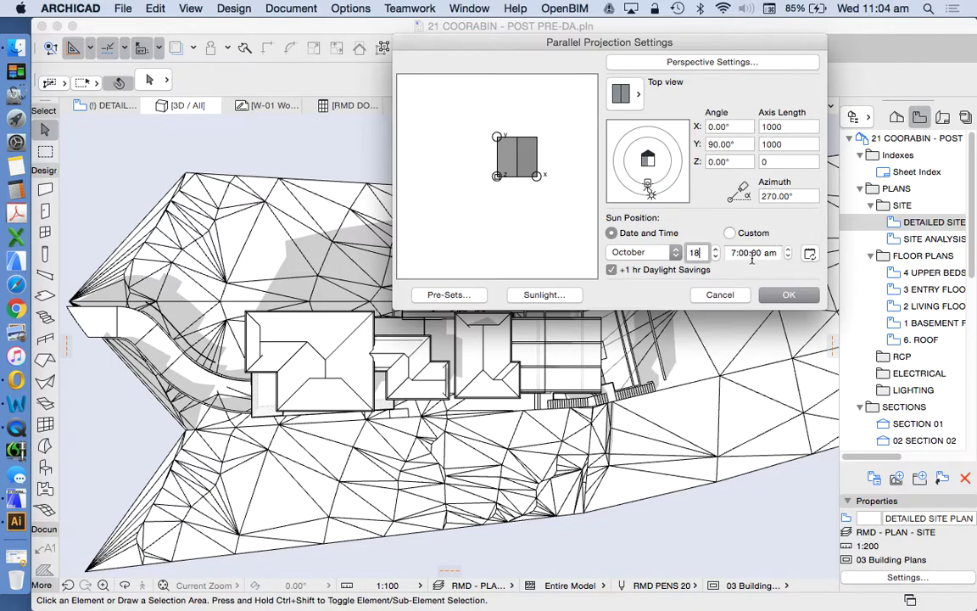
{"action": "left_click", "coordinate": [735, 252]}
{"action": "type", "text": "11"}
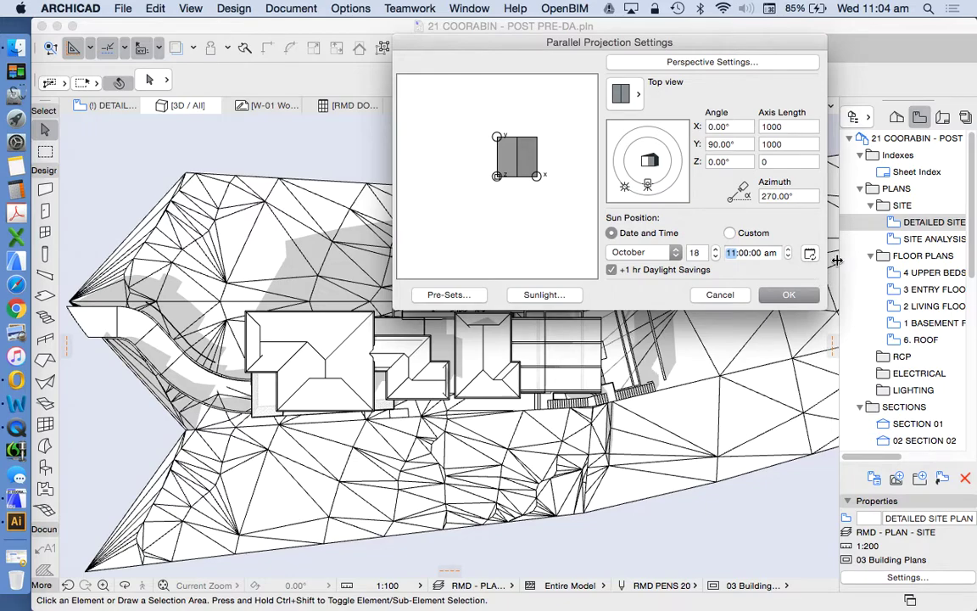
{"action": "left_click", "coordinate": [789, 294]}
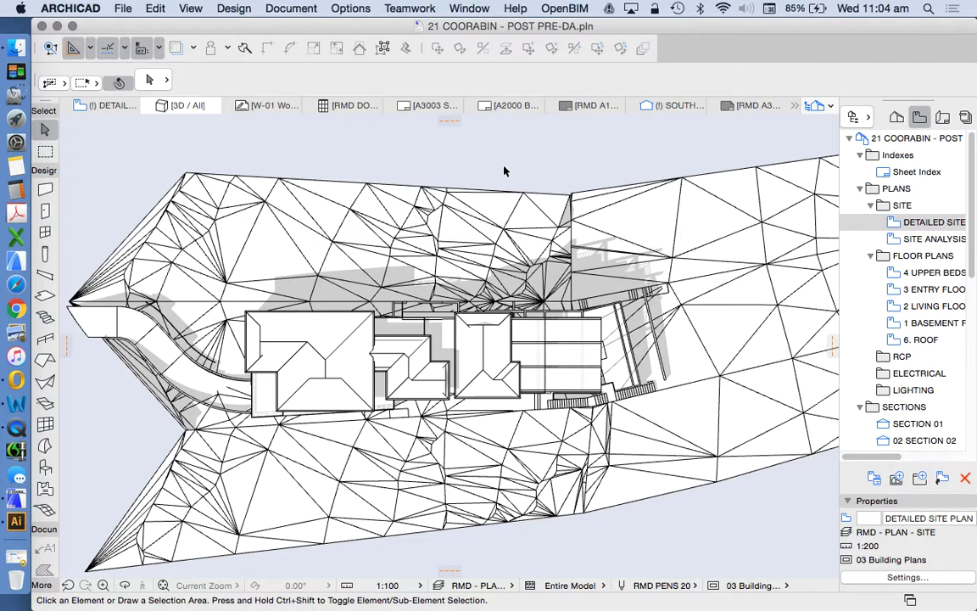
Step: Set the parallel projection's sun position date to June 21
{"action": "left_click", "coordinate": [190, 9]}
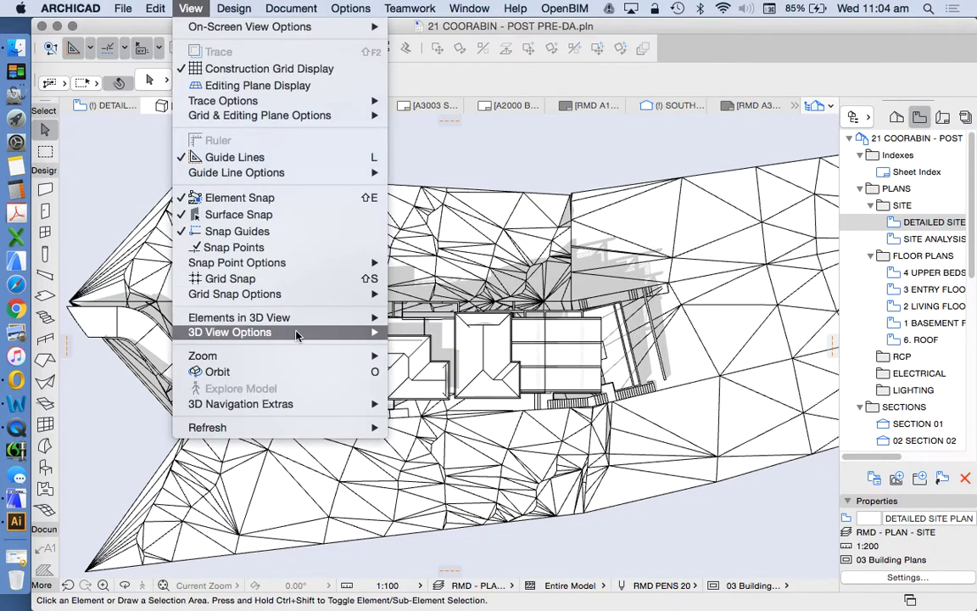
{"action": "mouse_move", "coordinate": [308, 332]}
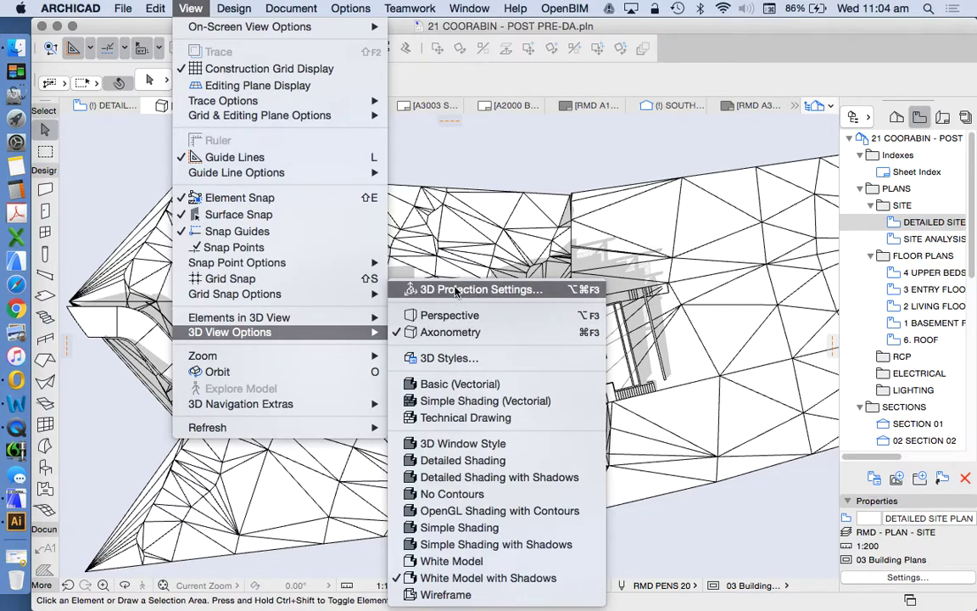
{"action": "left_click", "coordinate": [420, 290]}
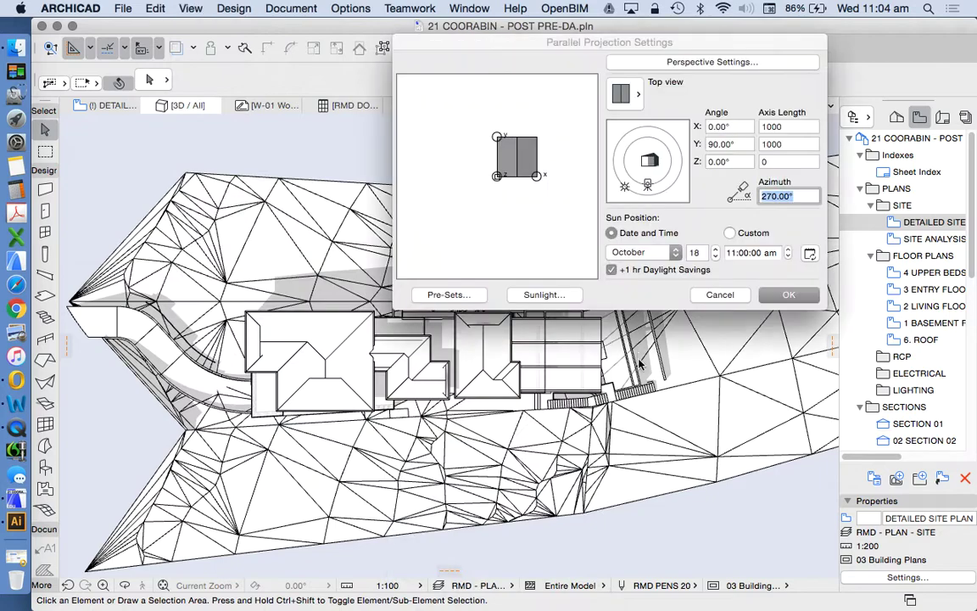
{"action": "left_click", "coordinate": [649, 253]}
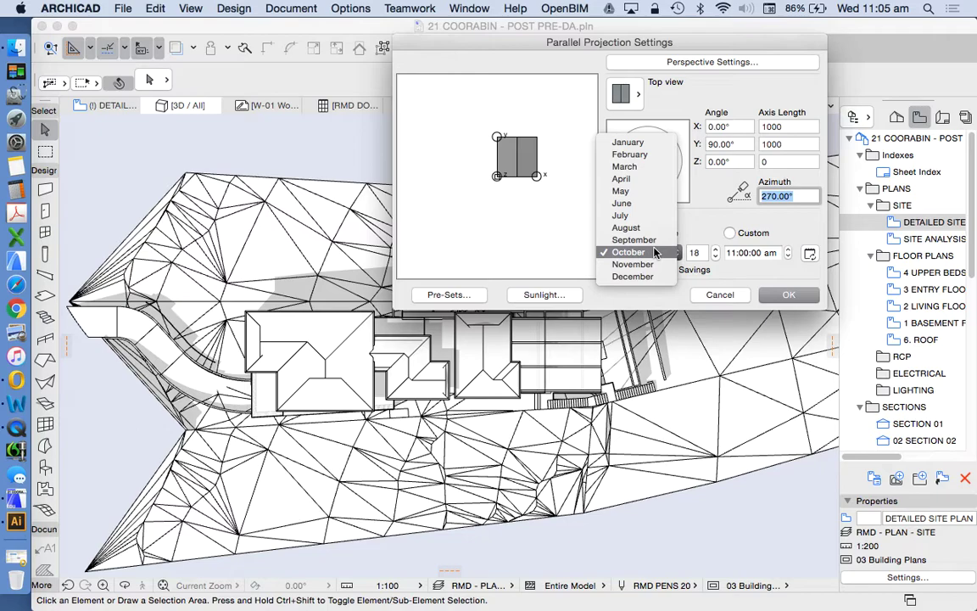
{"action": "left_click", "coordinate": [631, 205]}
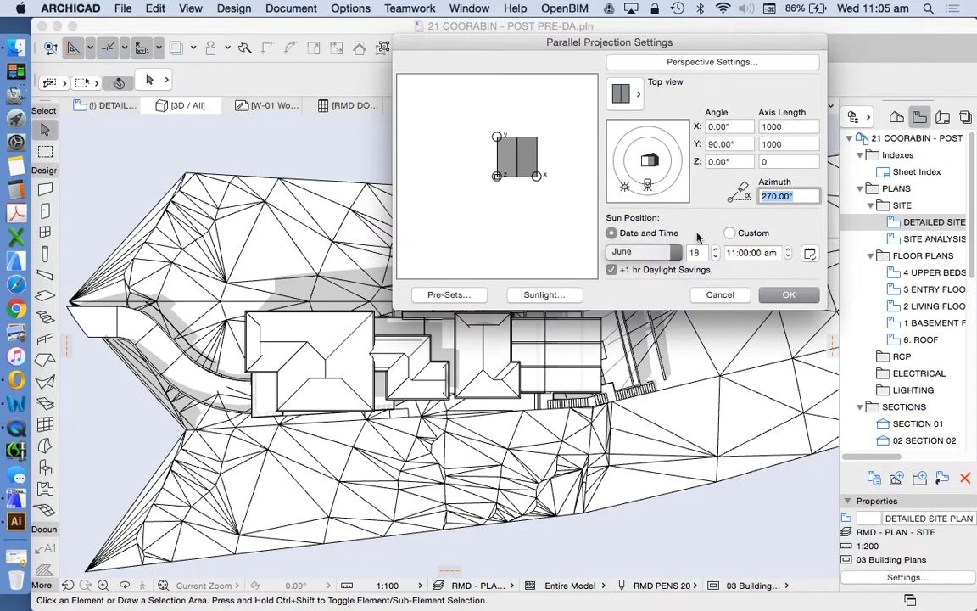
{"action": "double_click", "coordinate": [696, 252]}
{"action": "type", "text": "2"}
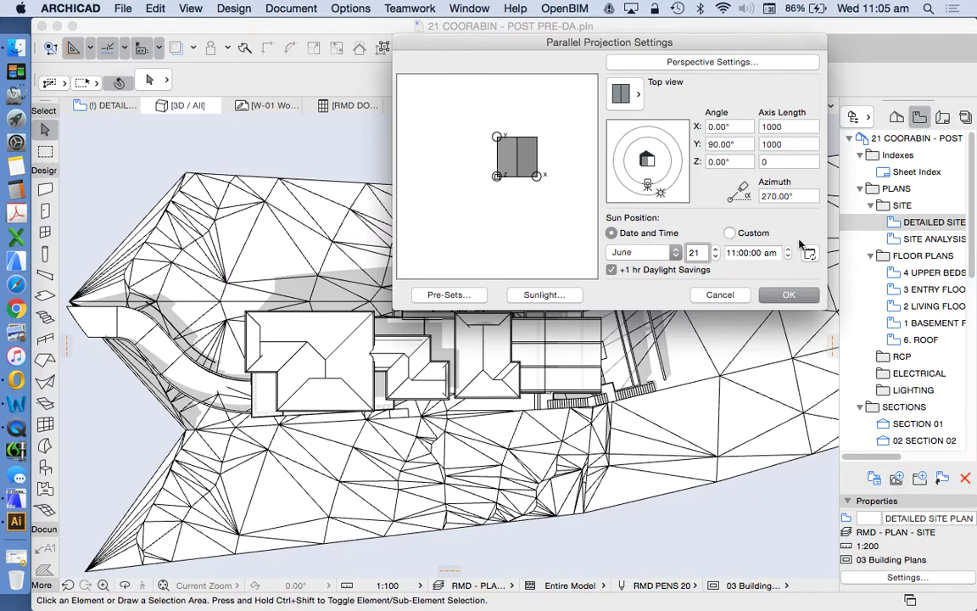
Step: Set the sun time to 9:00 am with daylight savings turned off, and apply it to the 3D view
{"action": "key", "text": "Tab"}
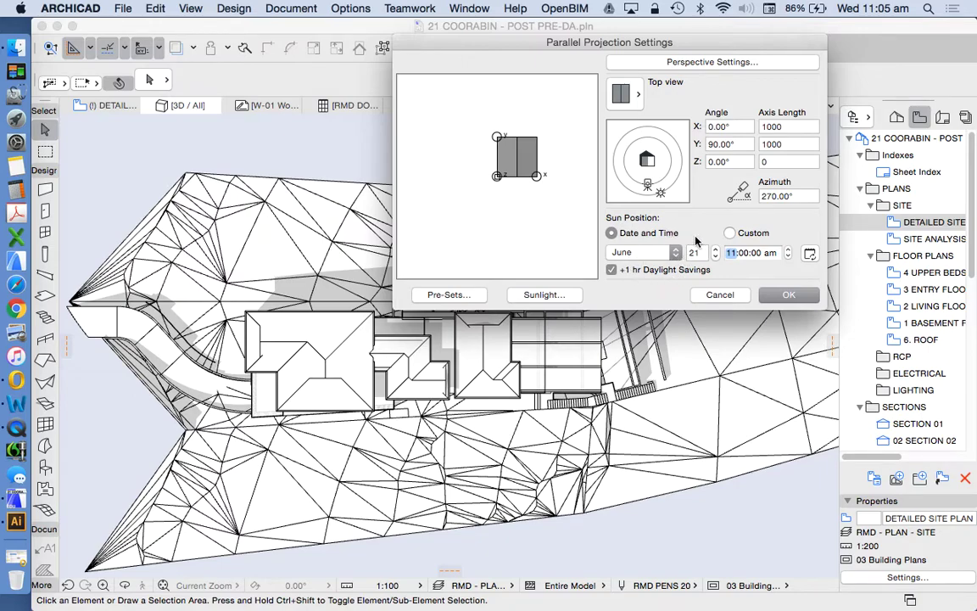
{"action": "type", "text": "9"}
{"action": "left_click", "coordinate": [641, 270]}
{"action": "left_click", "coordinate": [788, 297]}
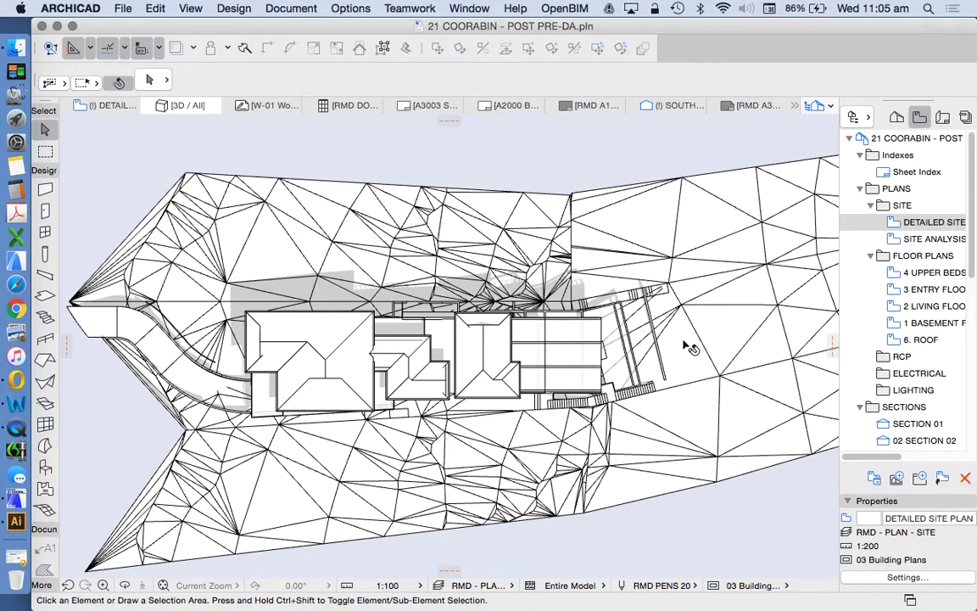
{"action": "left_click", "coordinate": [192, 8]}
{"action": "mouse_move", "coordinate": [326, 333]}
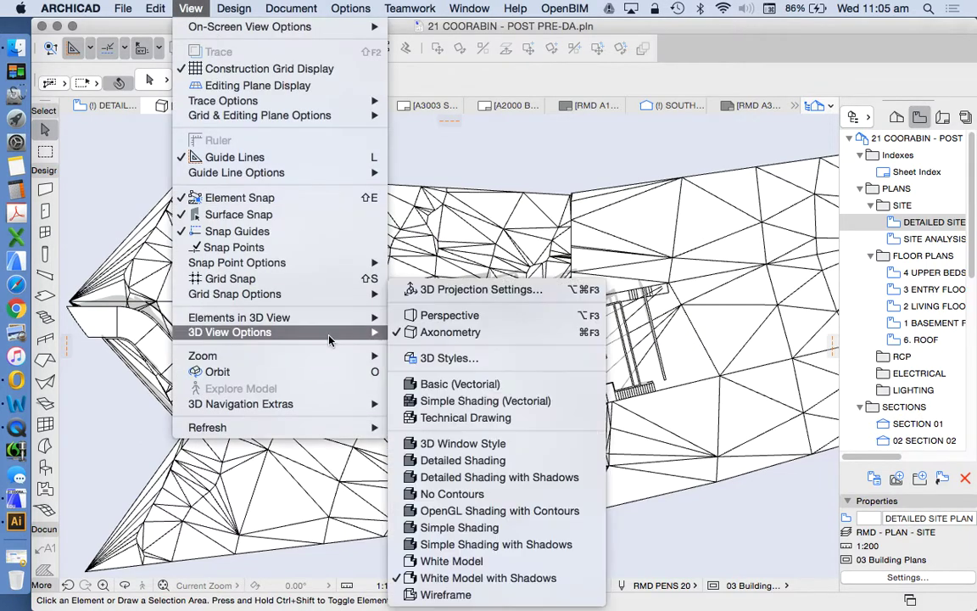
{"action": "left_click", "coordinate": [471, 356]}
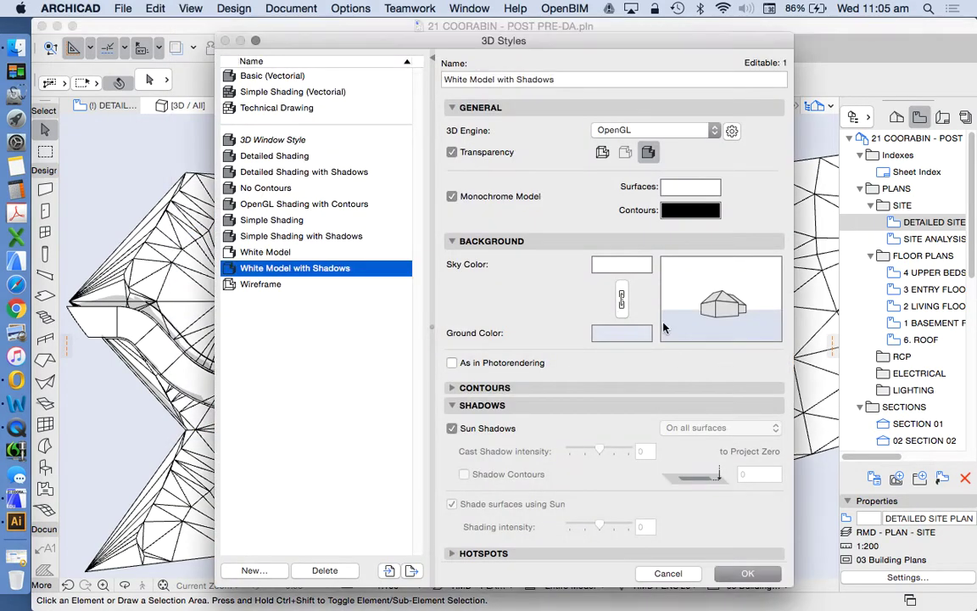
{"action": "key", "text": "Return"}
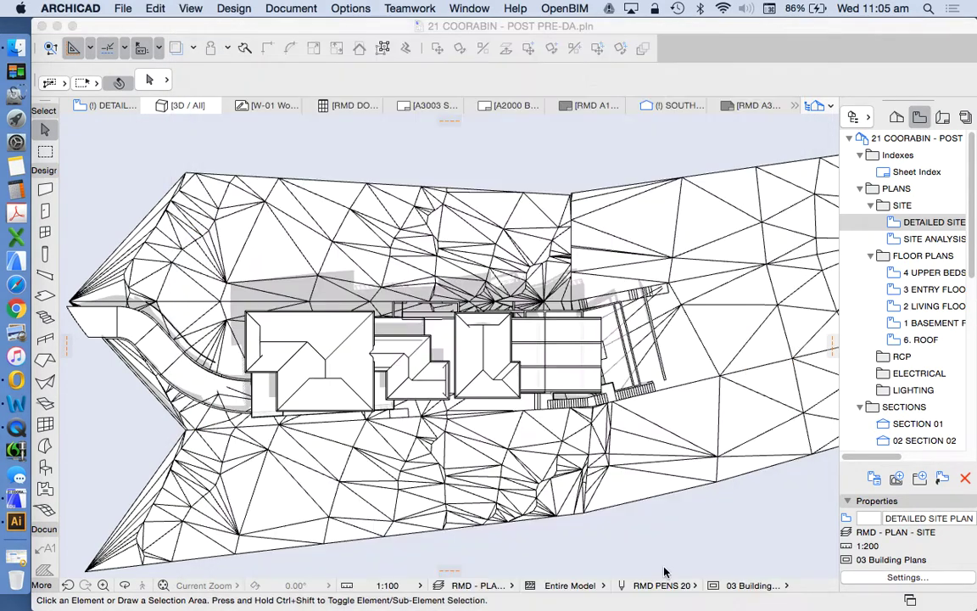
Step: Set the June 21 sun time to 12:00 am and apply it to the 3D view
{"action": "left_click", "coordinate": [192, 8]}
{"action": "mouse_move", "coordinate": [323, 332]}
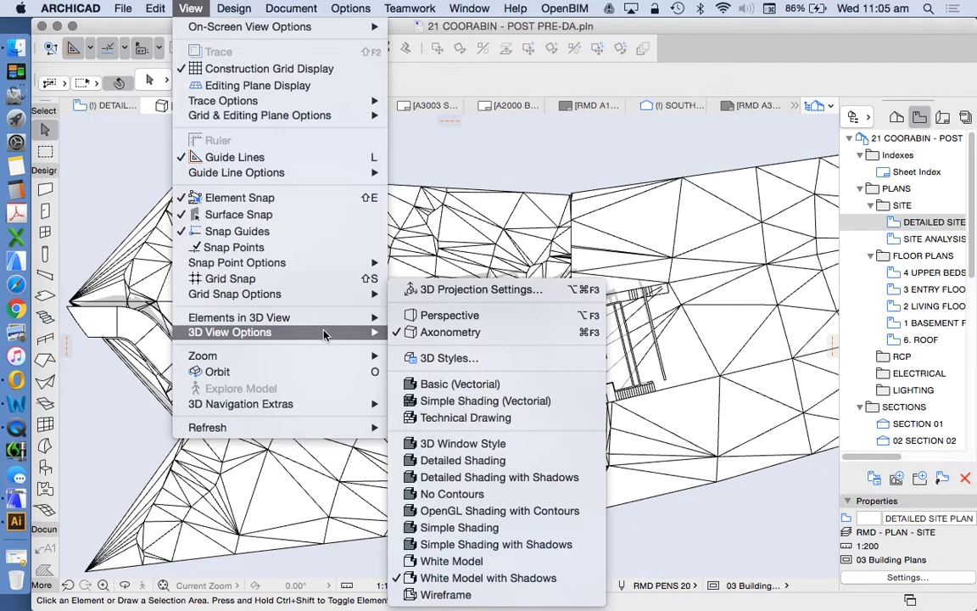
{"action": "left_click", "coordinate": [459, 290]}
{"action": "left_click", "coordinate": [735, 253]}
{"action": "type", "text": "12:00:00 am"}
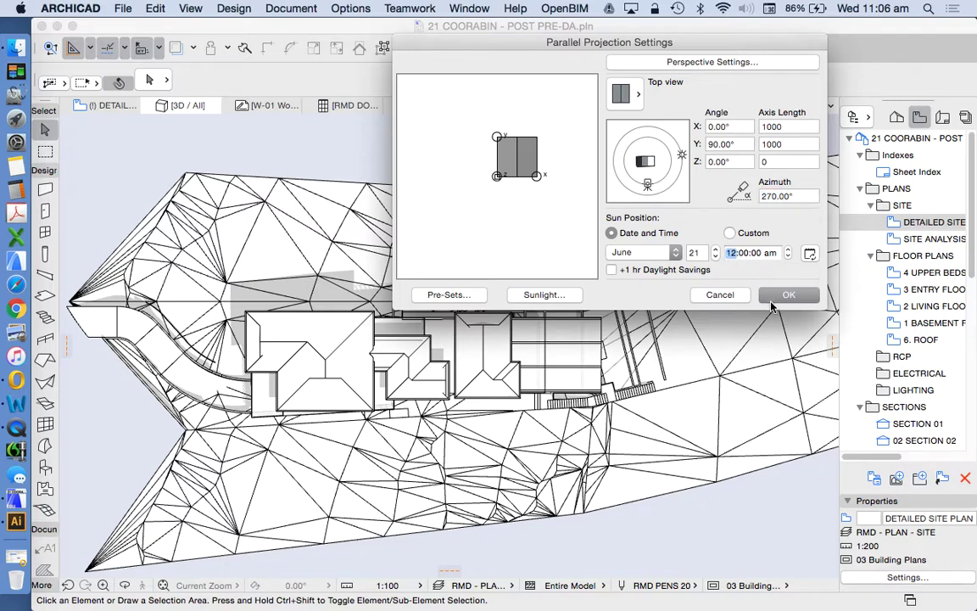
{"action": "left_click", "coordinate": [787, 296]}
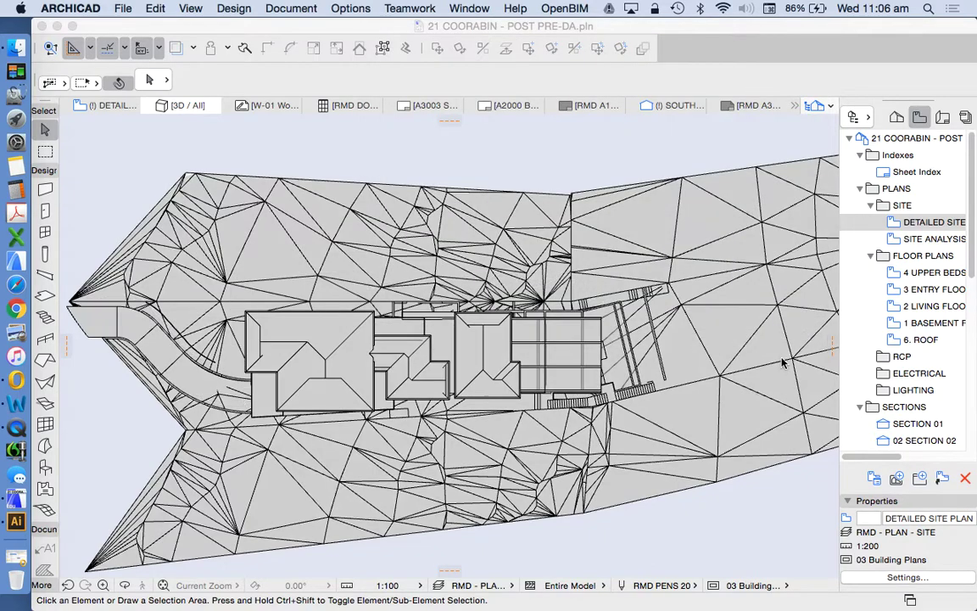
Step: Set the June 21 sun time to 12:00 pm and apply it to the top-down site view
{"action": "left_click", "coordinate": [191, 10]}
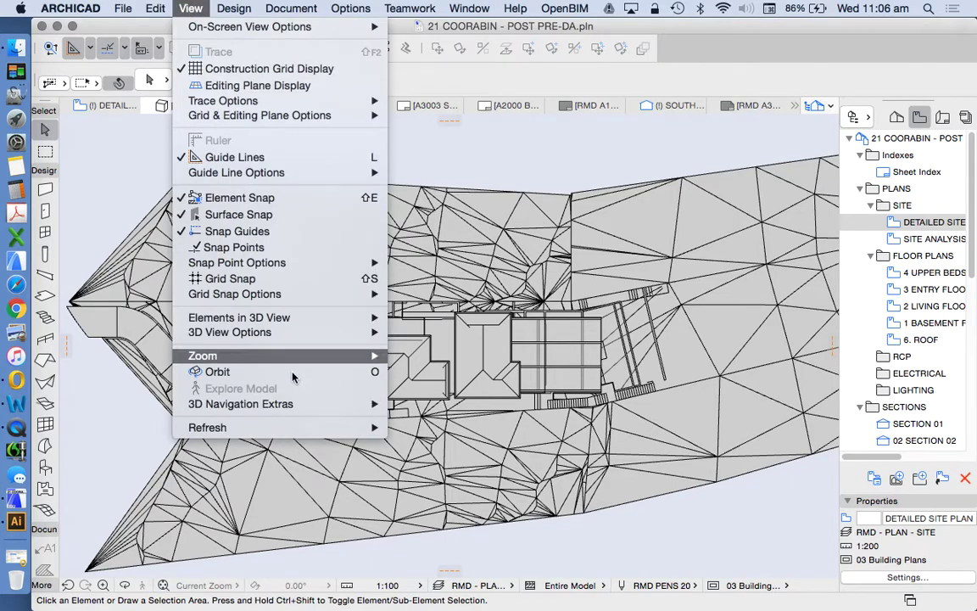
{"action": "mouse_move", "coordinate": [279, 332]}
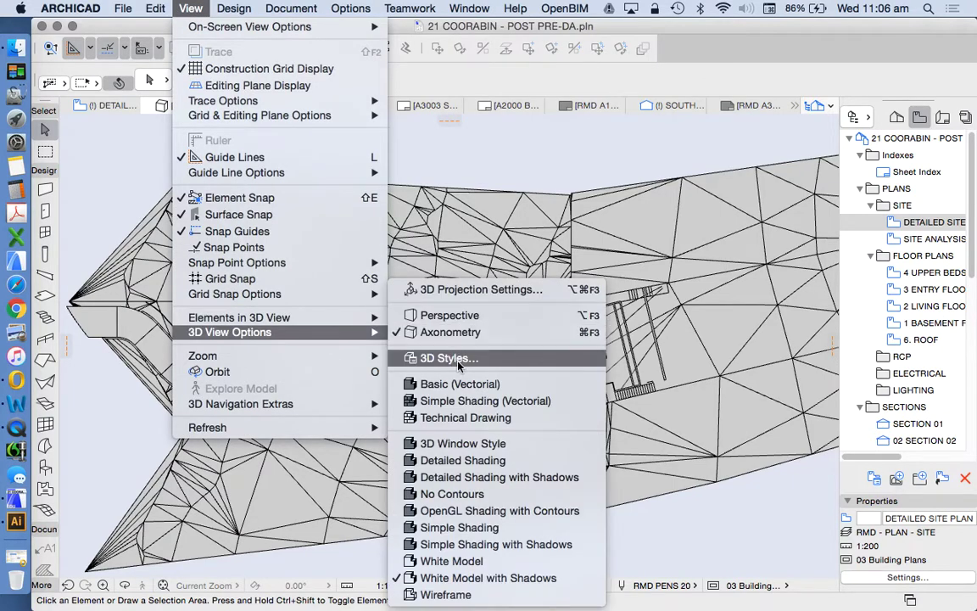
{"action": "left_click", "coordinate": [456, 291]}
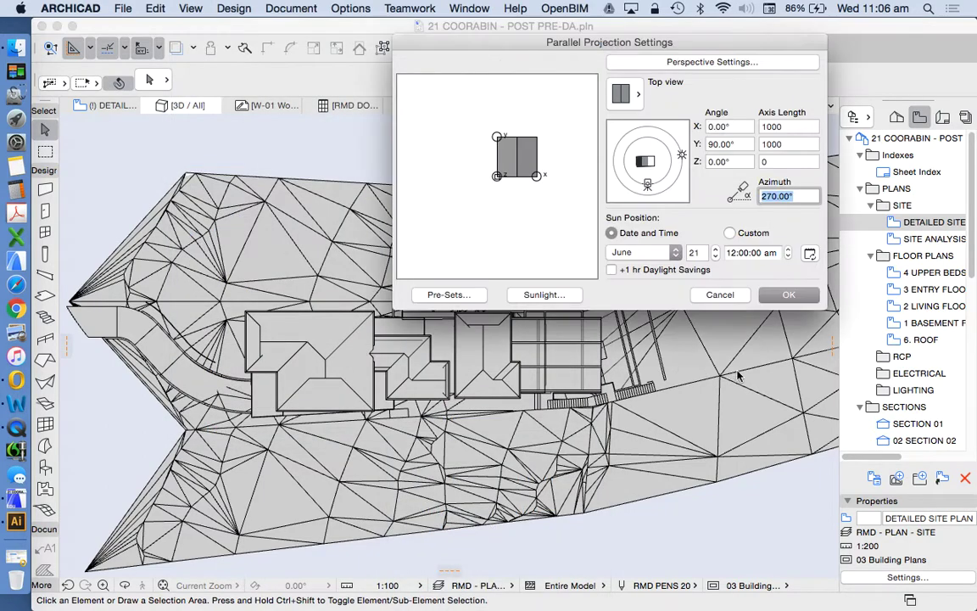
{"action": "left_click", "coordinate": [789, 257]}
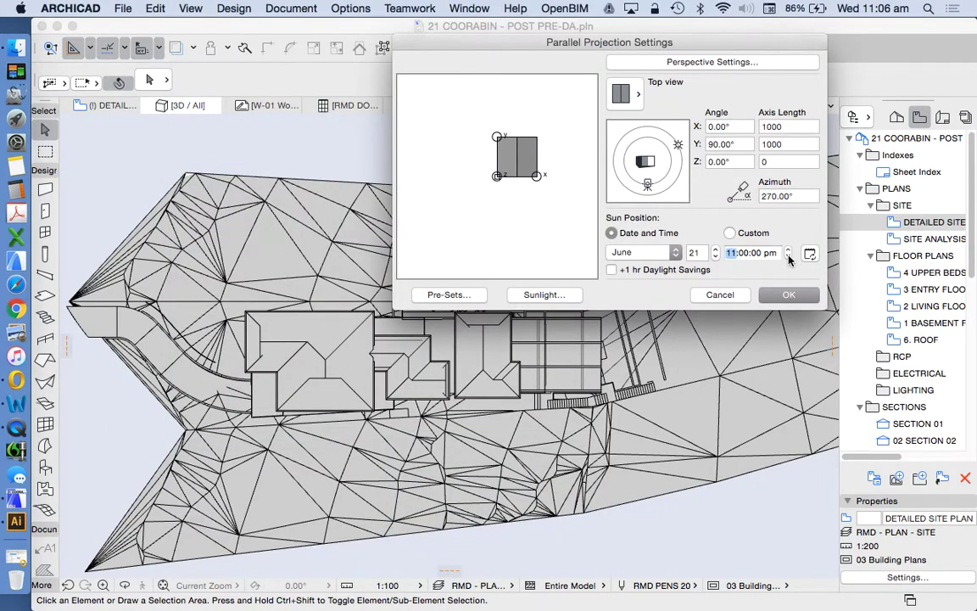
{"action": "left_click", "coordinate": [789, 258]}
{"action": "left_click", "coordinate": [789, 258]}
{"action": "left_click", "coordinate": [790, 294]}
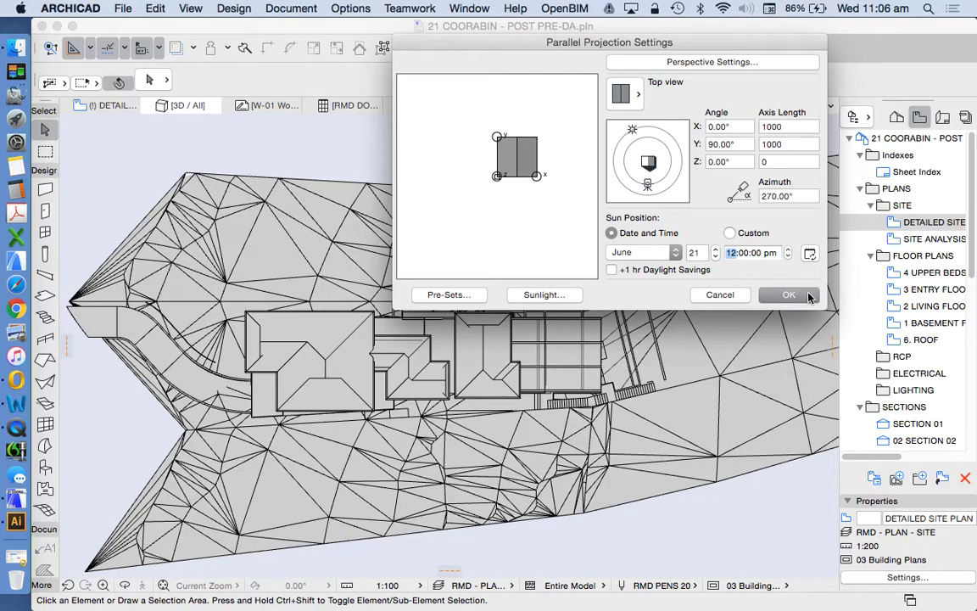
{"action": "left_click", "coordinate": [796, 298]}
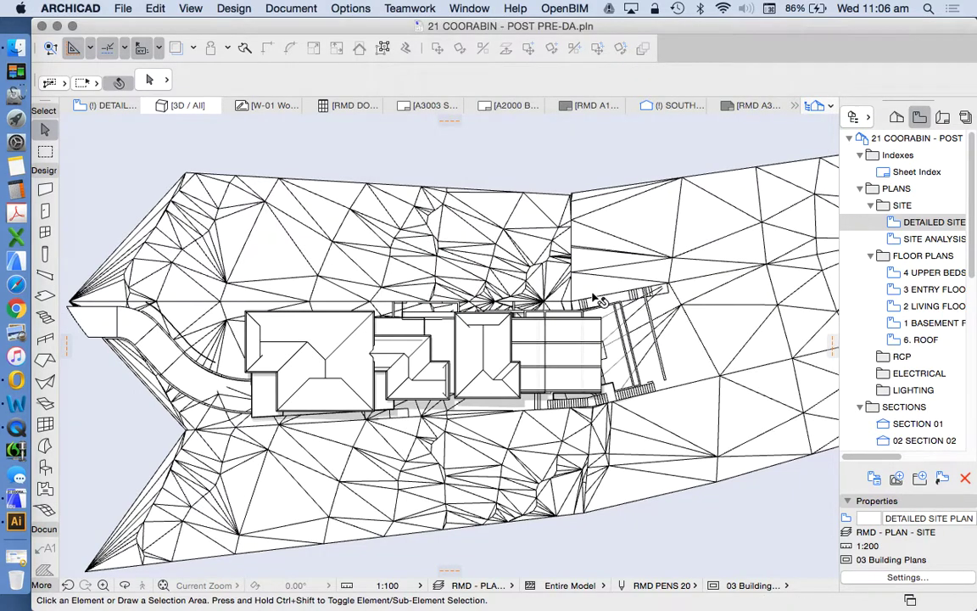
Step: Set the June 21 sun time to 3:00 pm and update the site view's shadows
{"action": "left_click", "coordinate": [190, 11]}
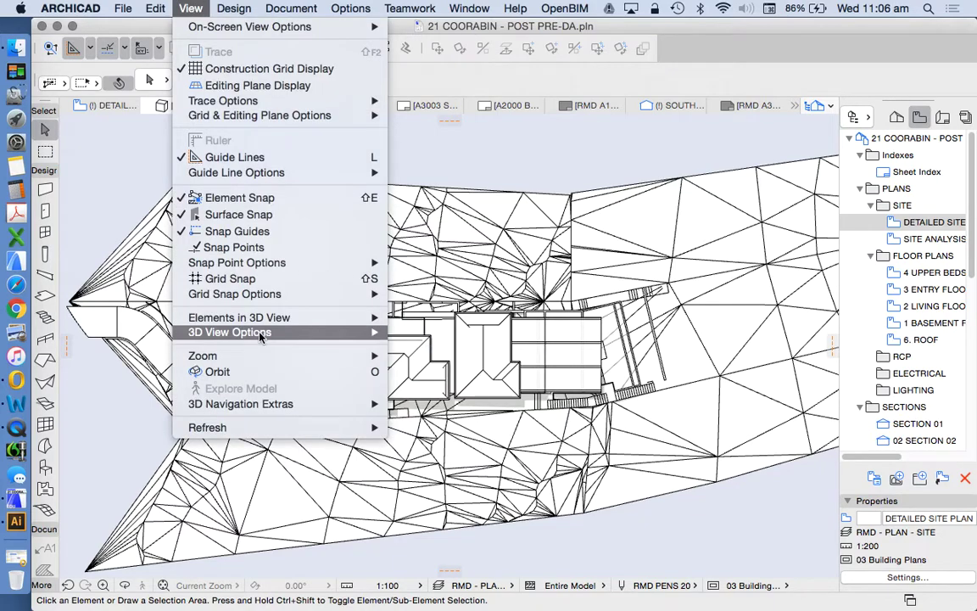
{"action": "mouse_move", "coordinate": [242, 332]}
{"action": "left_click", "coordinate": [456, 358]}
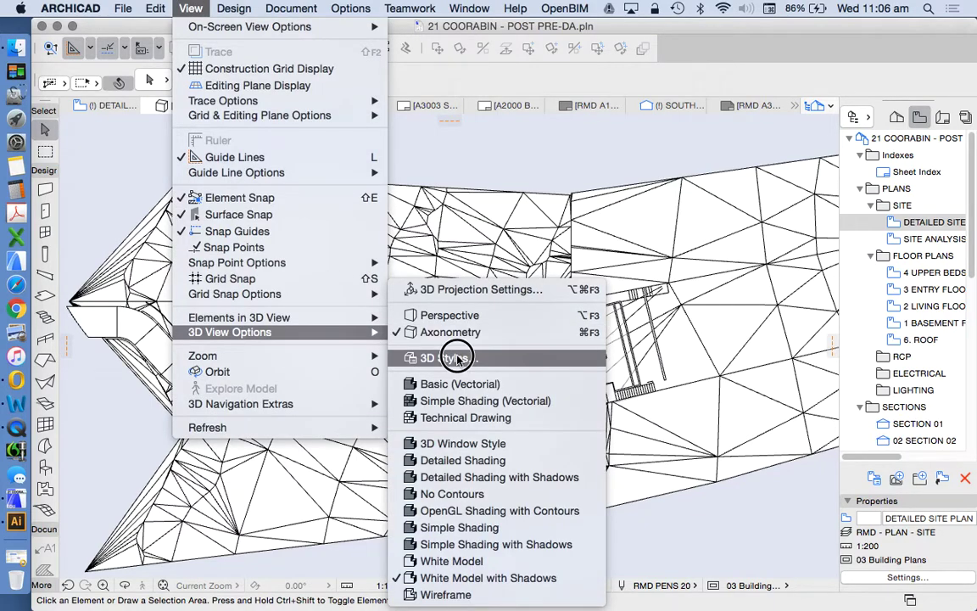
{"action": "left_click", "coordinate": [475, 289]}
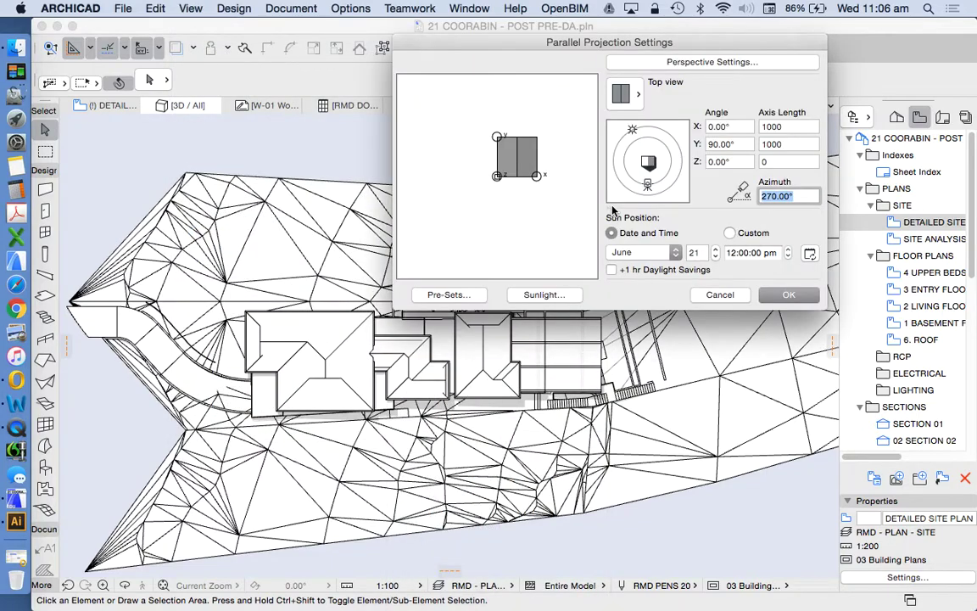
{"action": "left_click", "coordinate": [734, 254]}
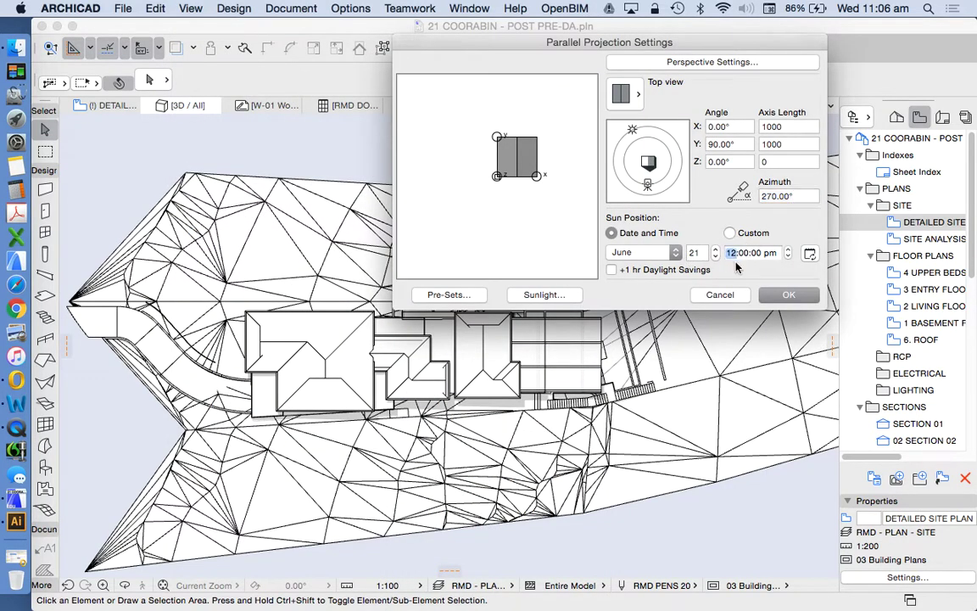
{"action": "type", "text": "3"}
{"action": "left_click", "coordinate": [790, 295]}
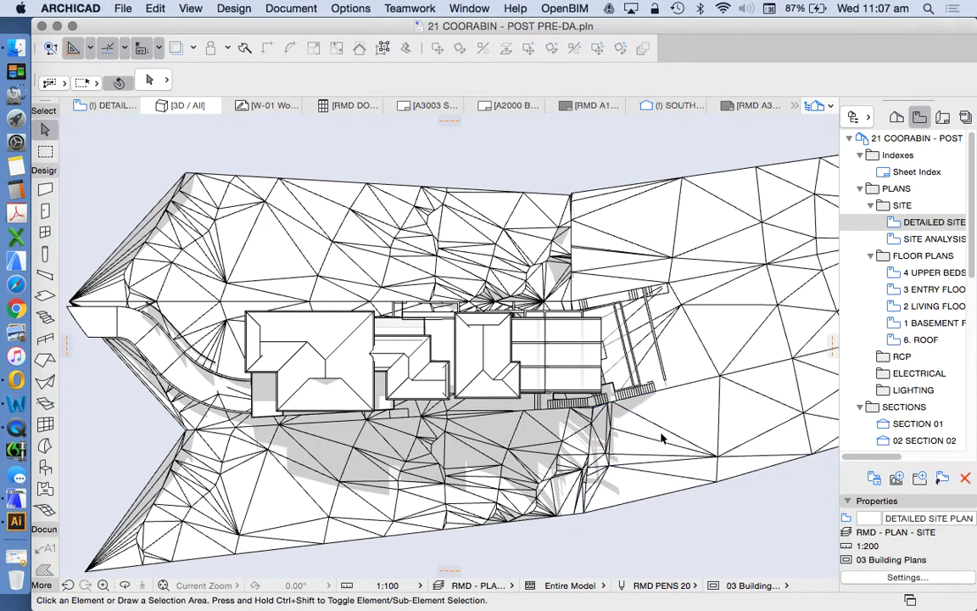
Step: Examine the file formats offered for saving the 3D view, and close the save dialog without saving
{"action": "left_click", "coordinate": [123, 9]}
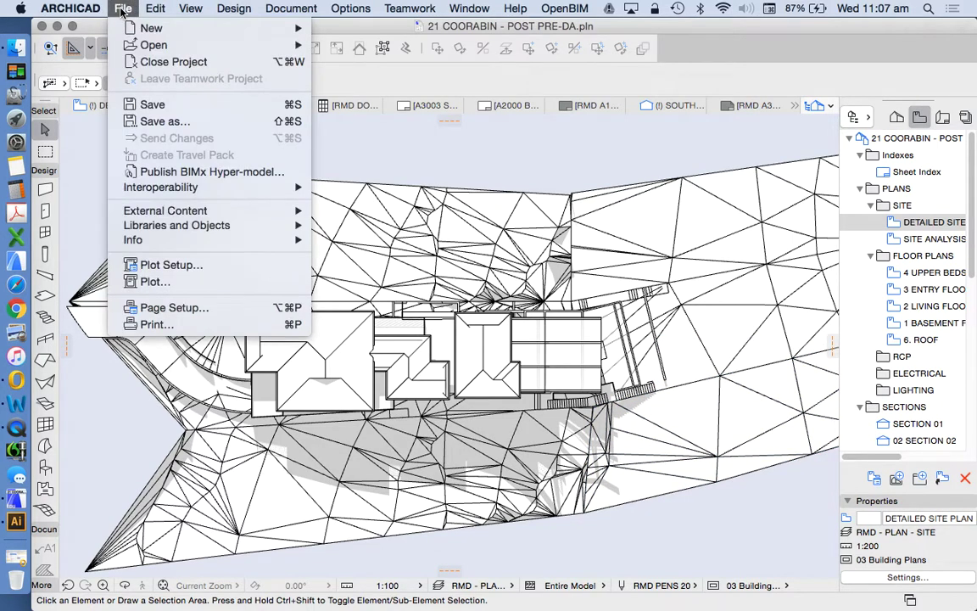
{"action": "left_click", "coordinate": [166, 123]}
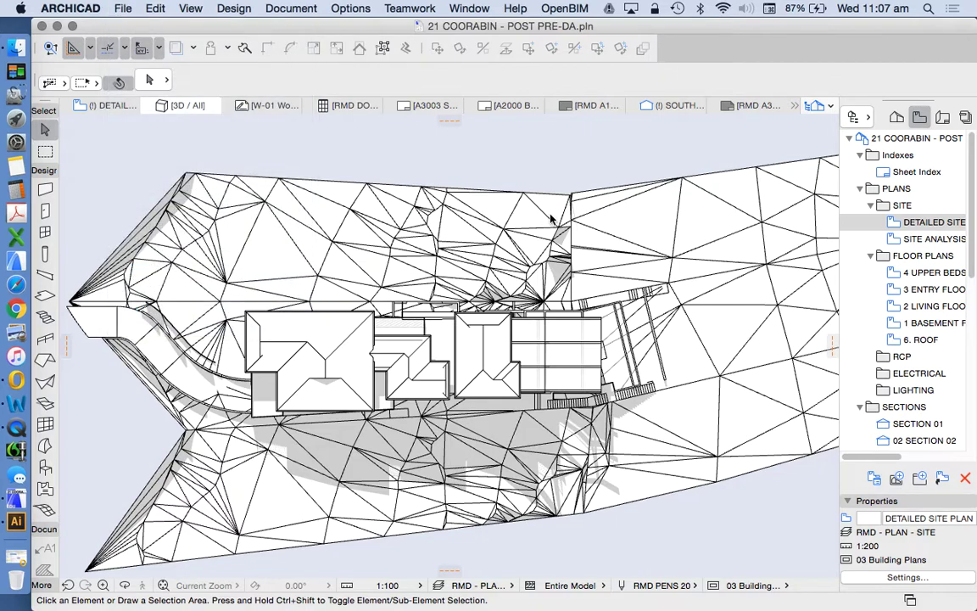
{"action": "left_click", "coordinate": [461, 520]}
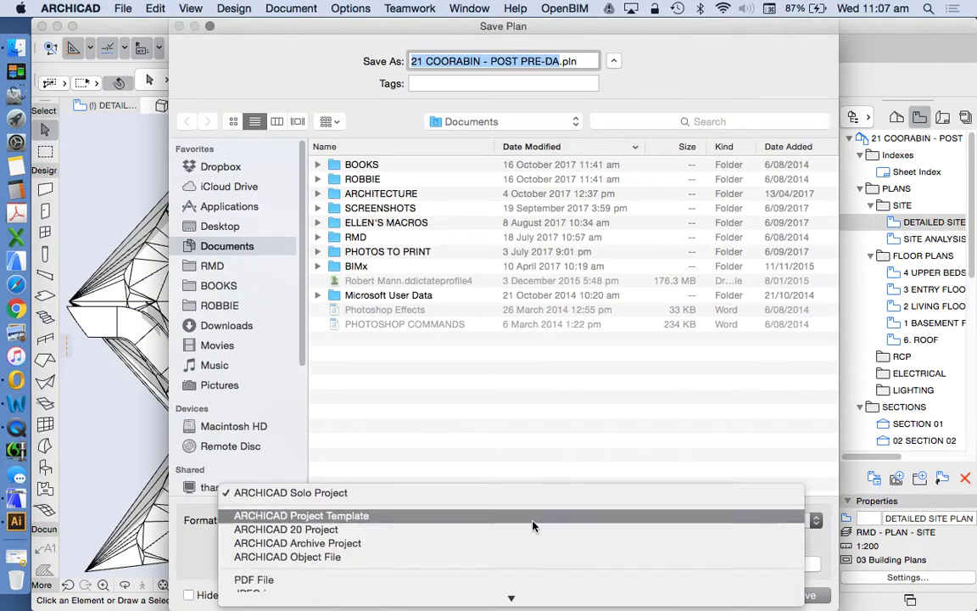
{"action": "scroll", "coordinate": [526, 500], "scroll_direction": "down", "scroll_amount": 5}
{"action": "scroll", "coordinate": [533, 455], "scroll_direction": "down", "scroll_amount": 6}
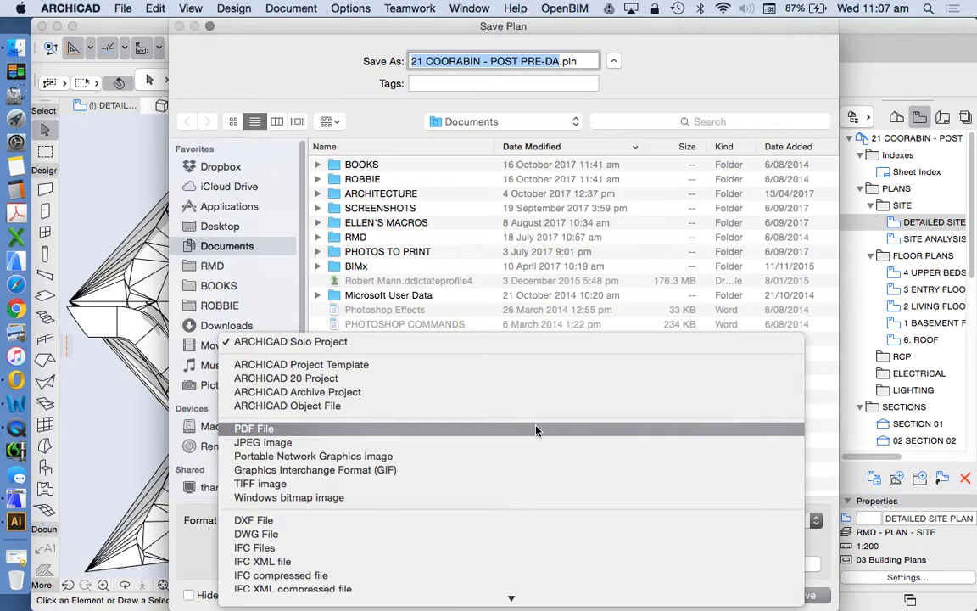
{"action": "scroll", "coordinate": [533, 399], "scroll_direction": "down", "scroll_amount": 3}
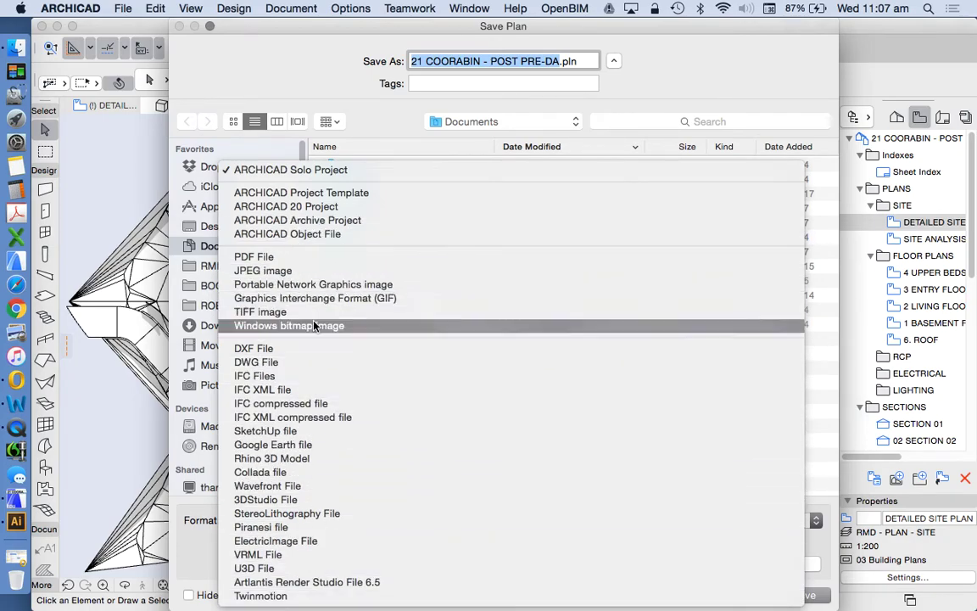
{"action": "left_click", "coordinate": [658, 77]}
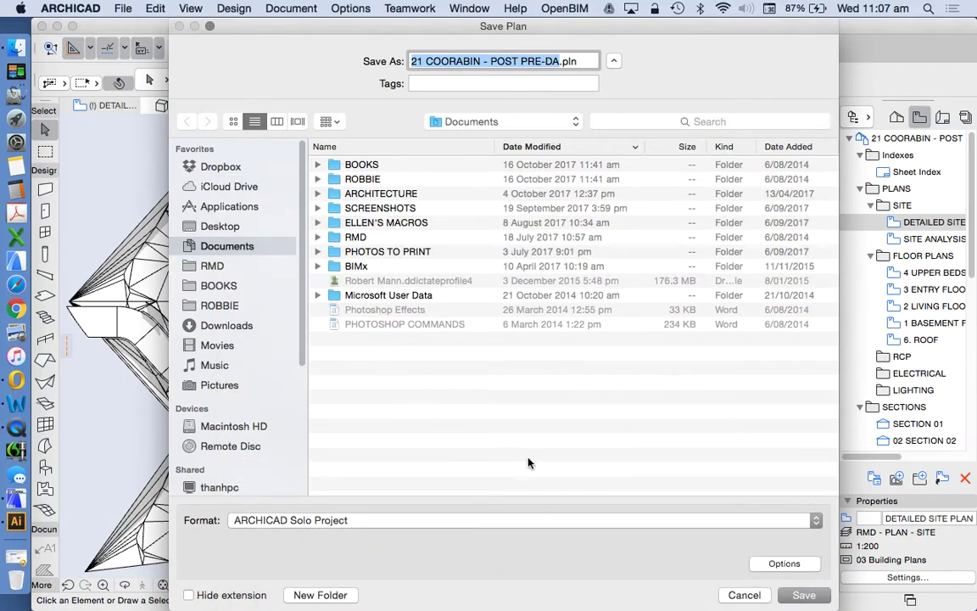
{"action": "left_click", "coordinate": [616, 519]}
{"action": "scroll", "coordinate": [551, 507], "scroll_direction": "down", "scroll_amount": 3}
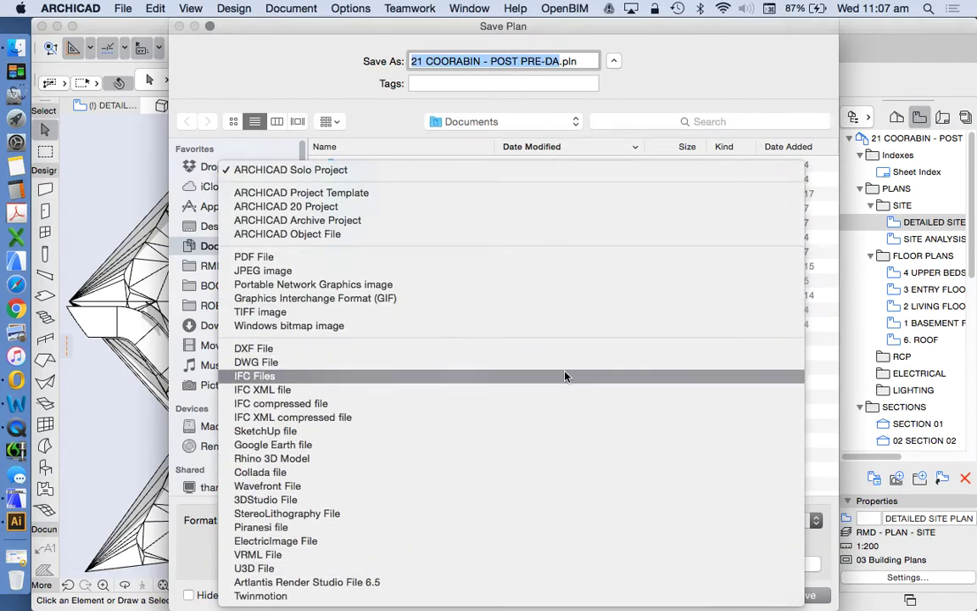
{"action": "left_click", "coordinate": [338, 124]}
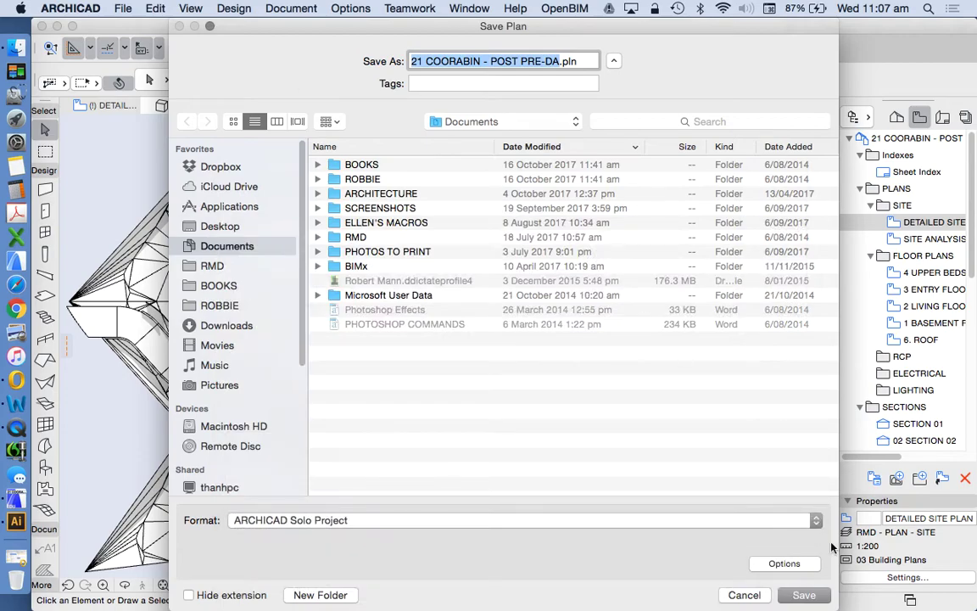
{"action": "left_click", "coordinate": [744, 596]}
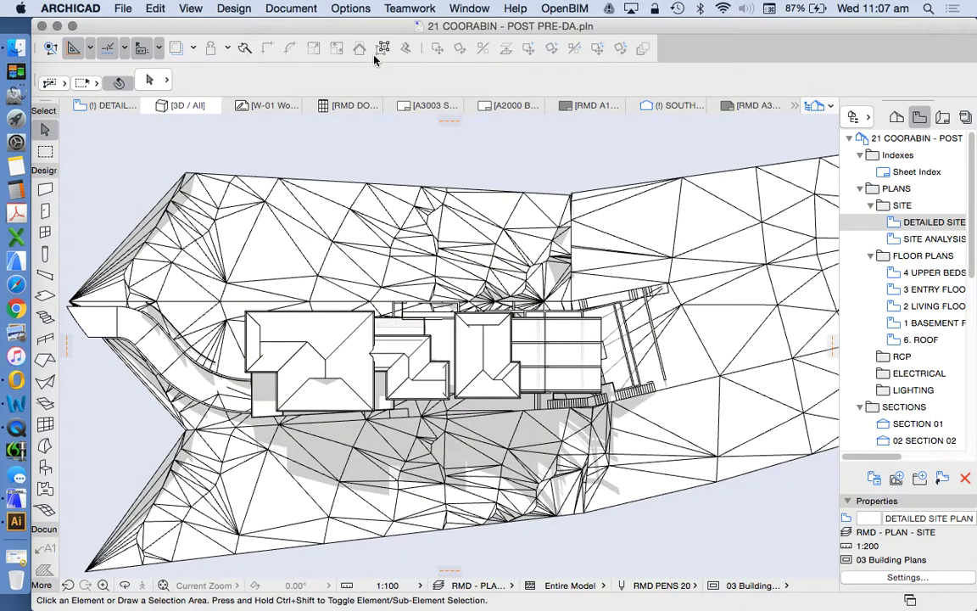
Step: Apply the Basic (Vectorial) 3D style, keeping the Vectorial Engine, to the top-down site view
{"action": "left_click", "coordinate": [191, 8]}
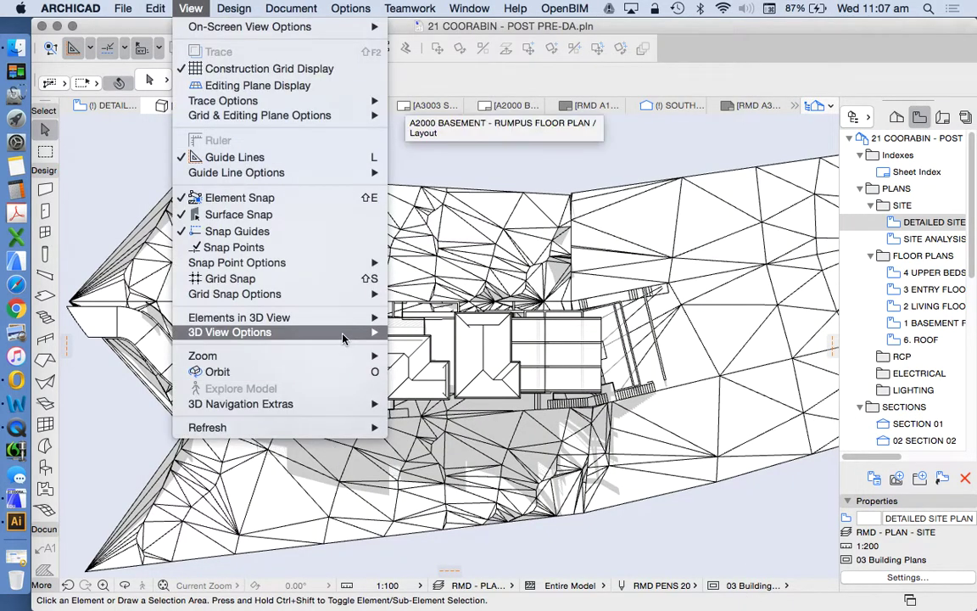
{"action": "mouse_move", "coordinate": [343, 337]}
{"action": "left_click", "coordinate": [450, 357]}
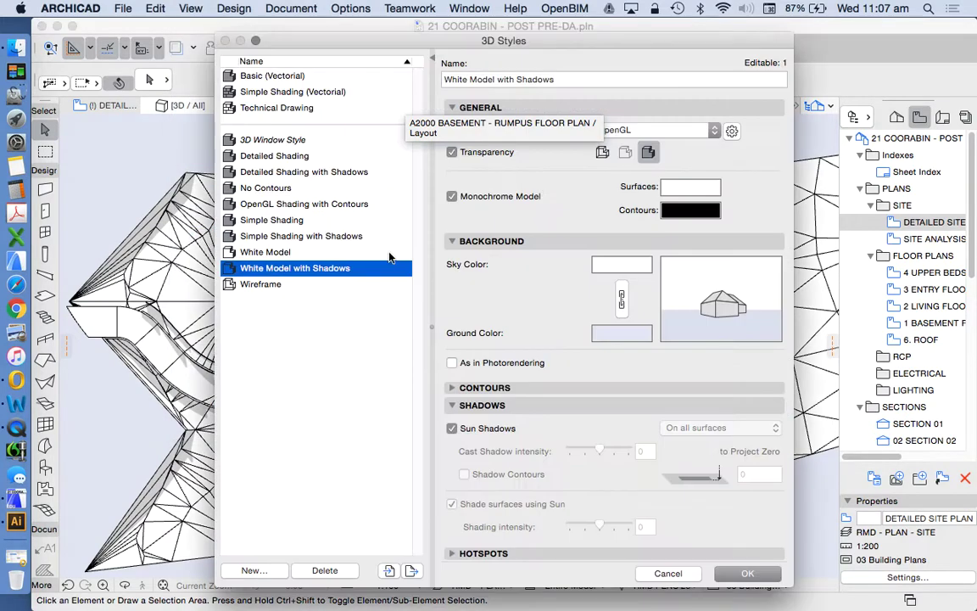
{"action": "left_click", "coordinate": [284, 76]}
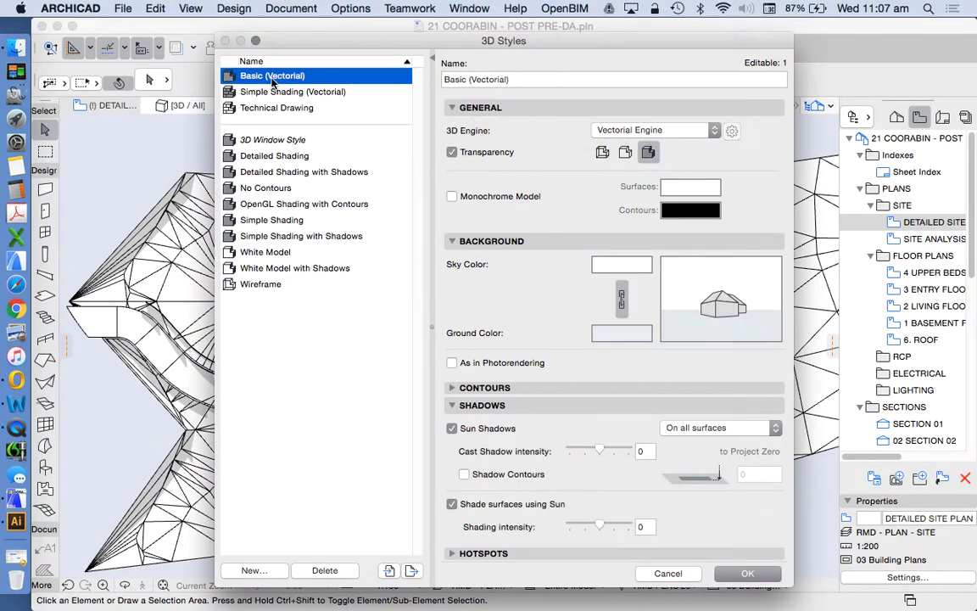
{"action": "left_click", "coordinate": [511, 80]}
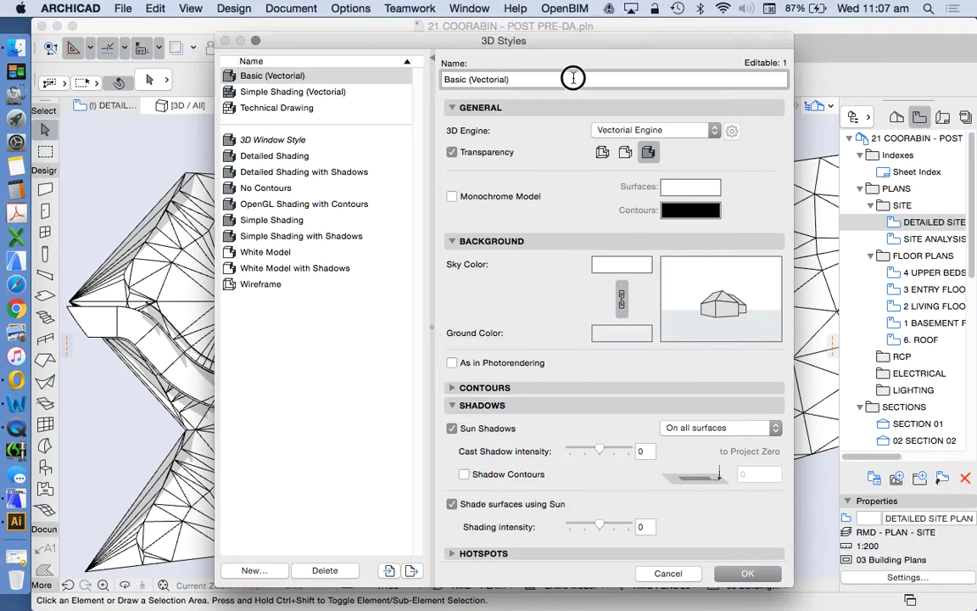
{"action": "left_click", "coordinate": [676, 130]}
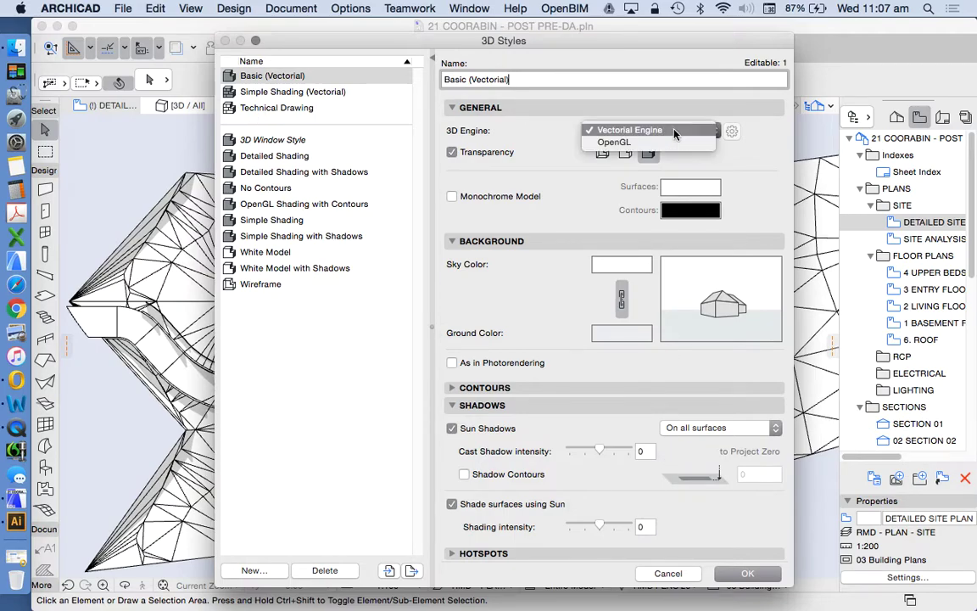
{"action": "left_click", "coordinate": [691, 132]}
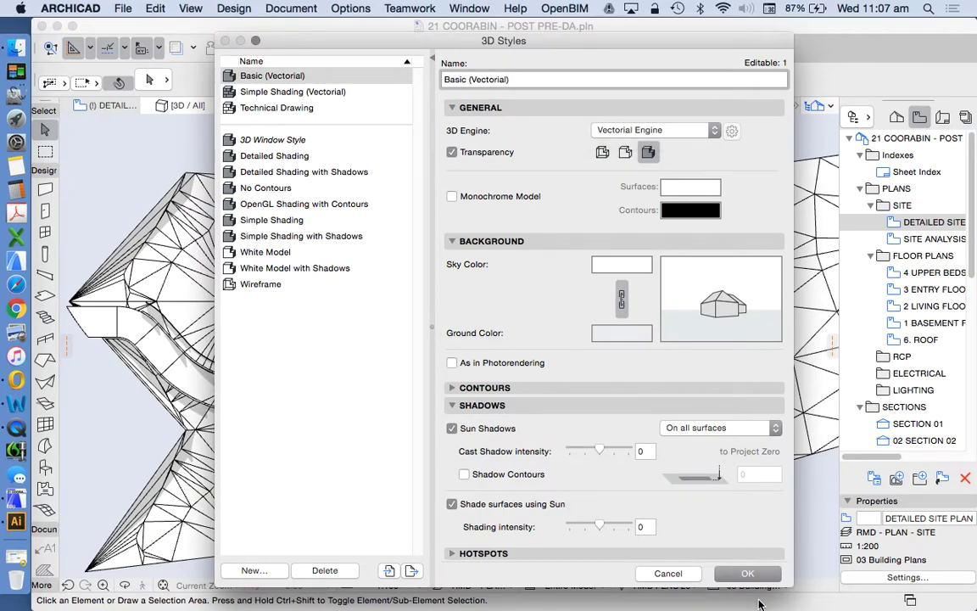
{"action": "left_click", "coordinate": [748, 574]}
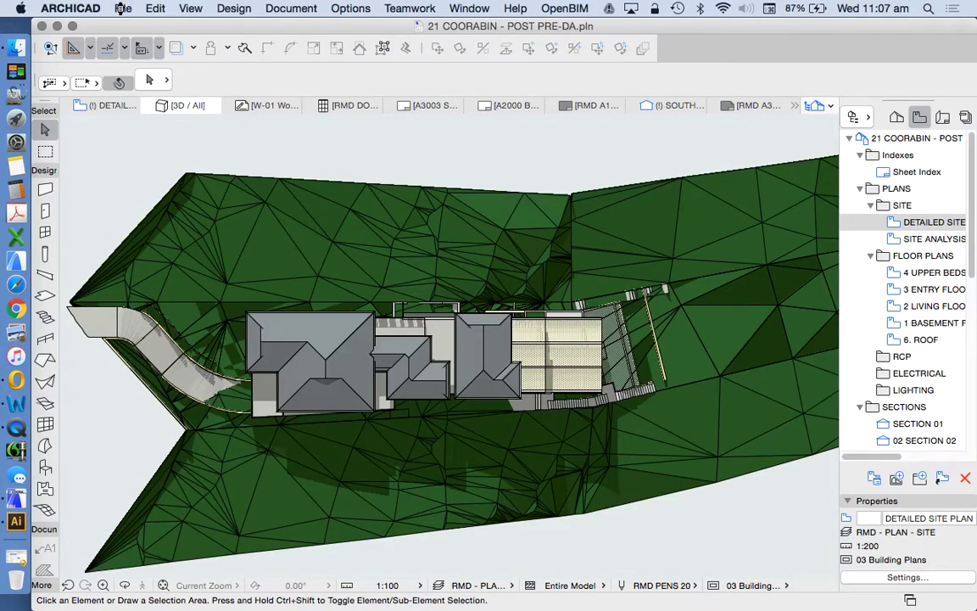
Step: Examine the save formats offered for the vectorial 3D view, try ARCHICAD 2D Lines, and close the dialog without saving
{"action": "left_click", "coordinate": [114, 9]}
{"action": "left_click", "coordinate": [176, 118]}
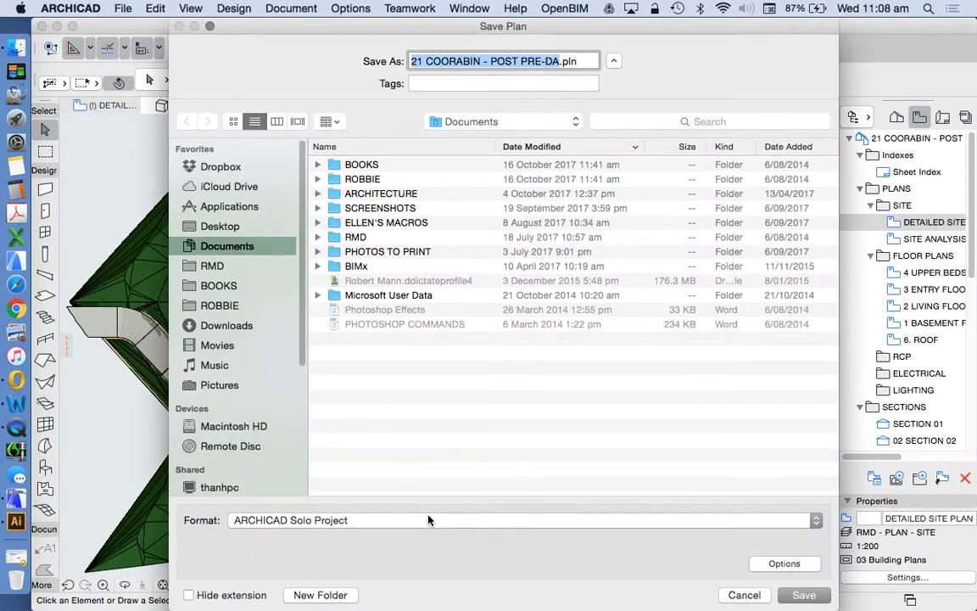
{"action": "left_click", "coordinate": [427, 520]}
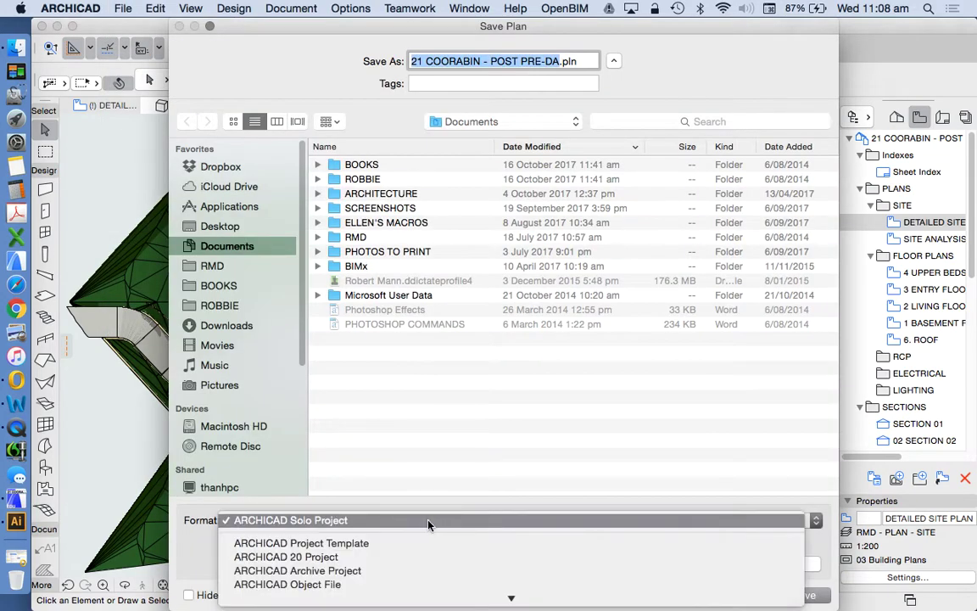
{"action": "scroll", "coordinate": [435, 533], "scroll_direction": "down", "scroll_amount": 10}
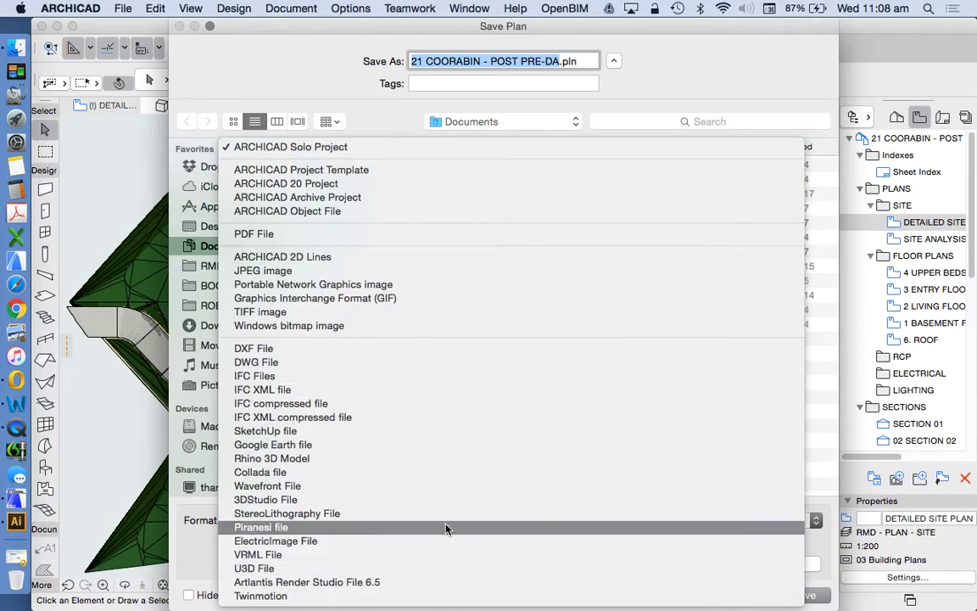
{"action": "left_click", "coordinate": [333, 256]}
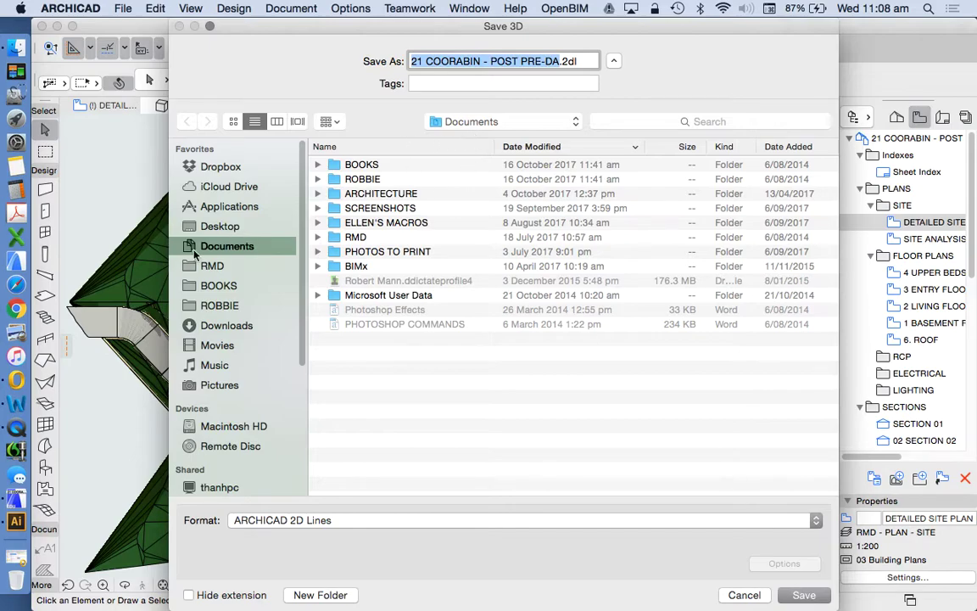
{"action": "key", "text": "Escape"}
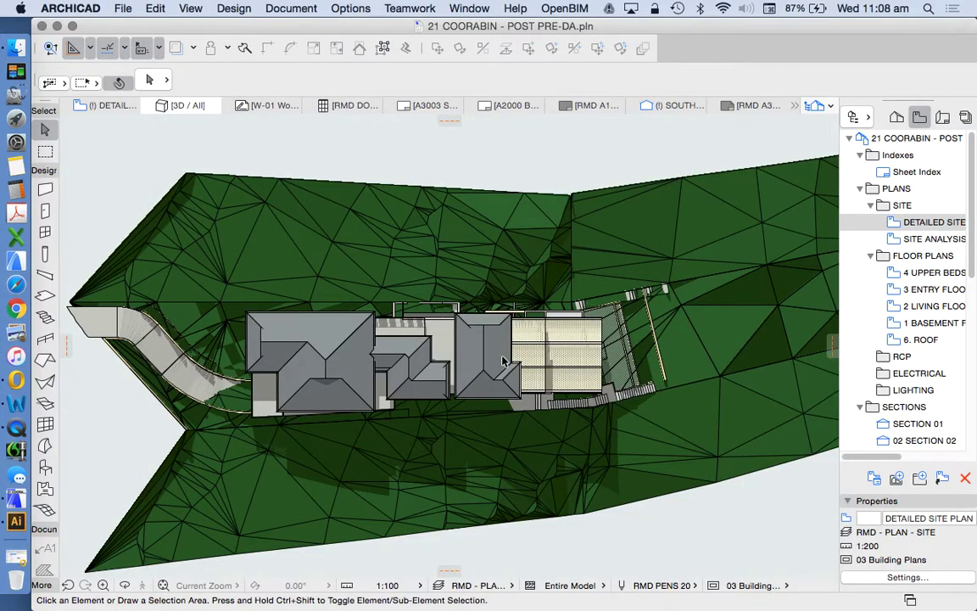
{"action": "scroll", "coordinate": [335, 347], "scroll_direction": "up", "scroll_amount": 2}
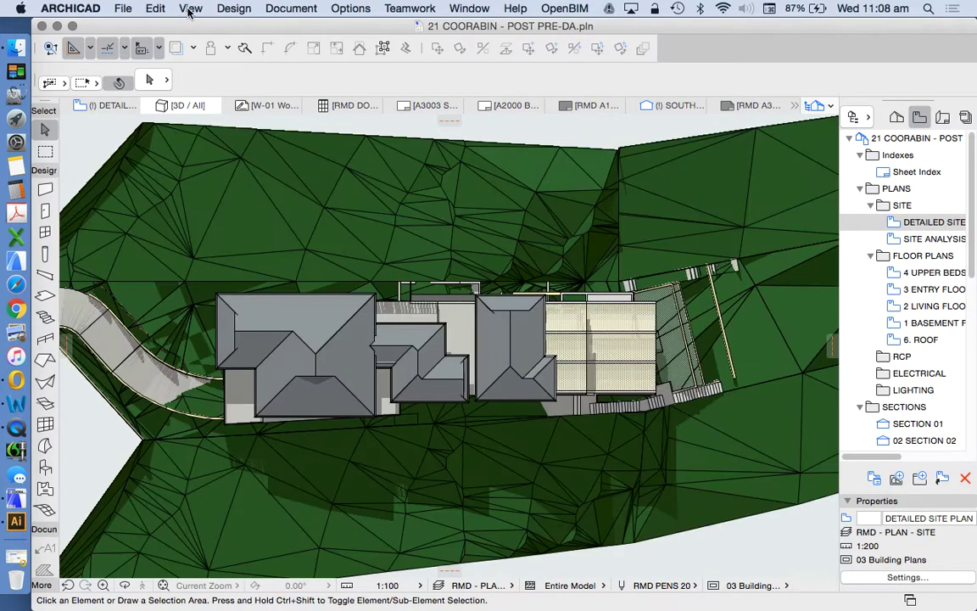
{"action": "left_click", "coordinate": [190, 8]}
{"action": "left_click", "coordinate": [481, 106]}
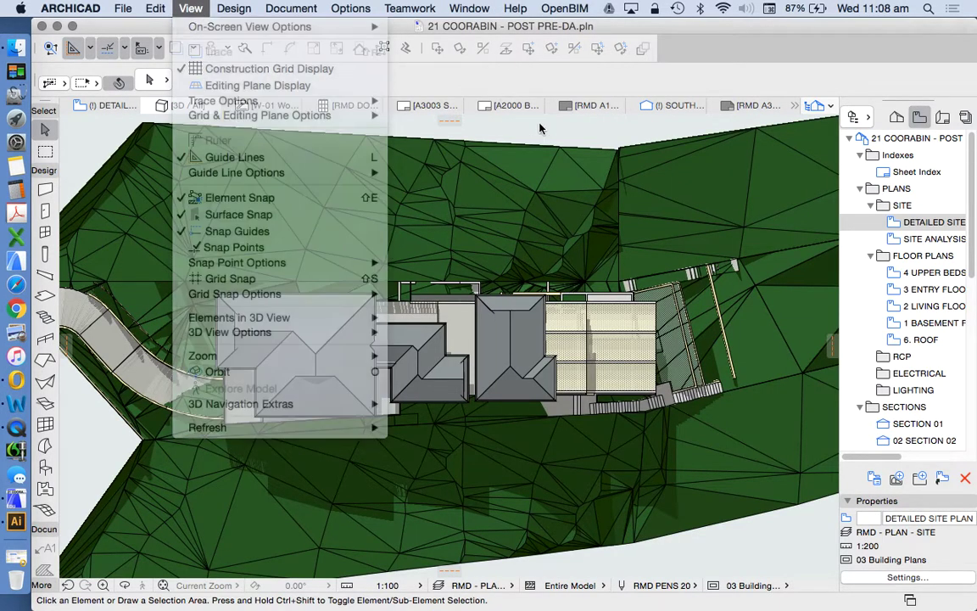
{"action": "scroll", "coordinate": [967, 374], "scroll_direction": "down", "scroll_amount": 10}
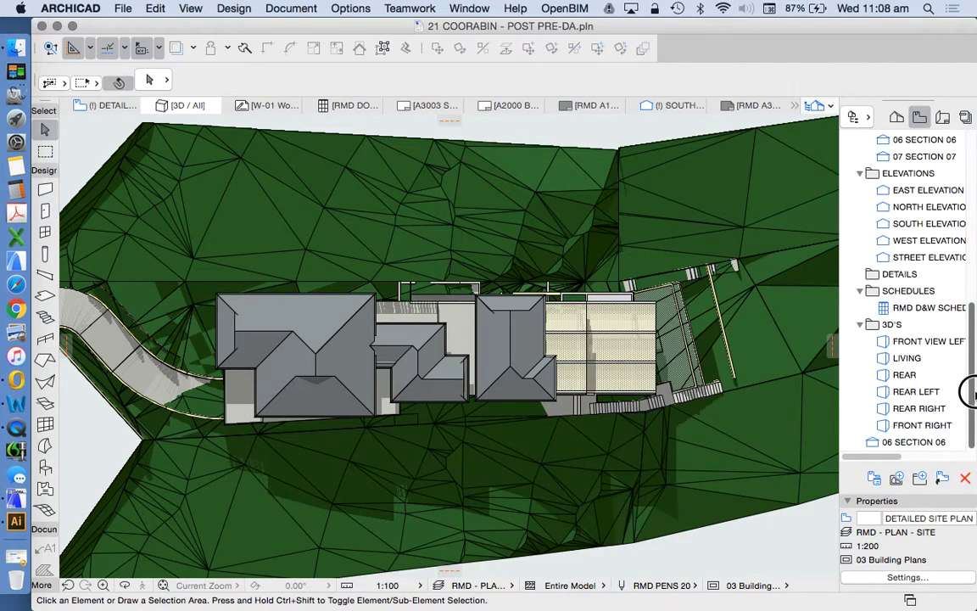
{"action": "mouse_move", "coordinate": [970, 348]}
{"action": "left_mouse_down"}
{"action": "mouse_move", "coordinate": [969, 222]}
{"action": "mouse_move", "coordinate": [971, 348]}
{"action": "left_mouse_up"}
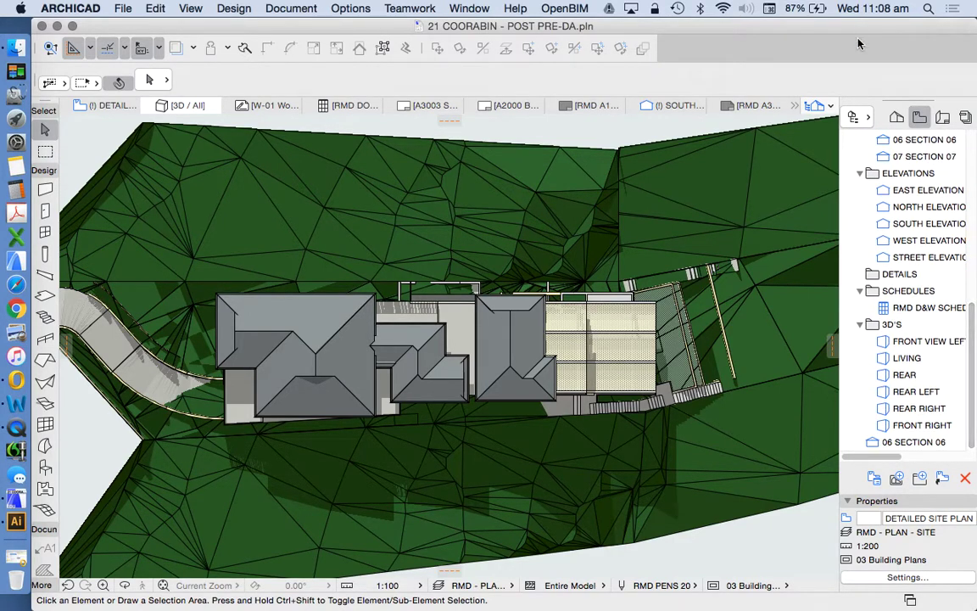
Step: Create a new 3D document from the current 3D view with reference ID "sun 3pm" and name "sun study - june 3pm"
{"action": "left_click", "coordinate": [899, 117]}
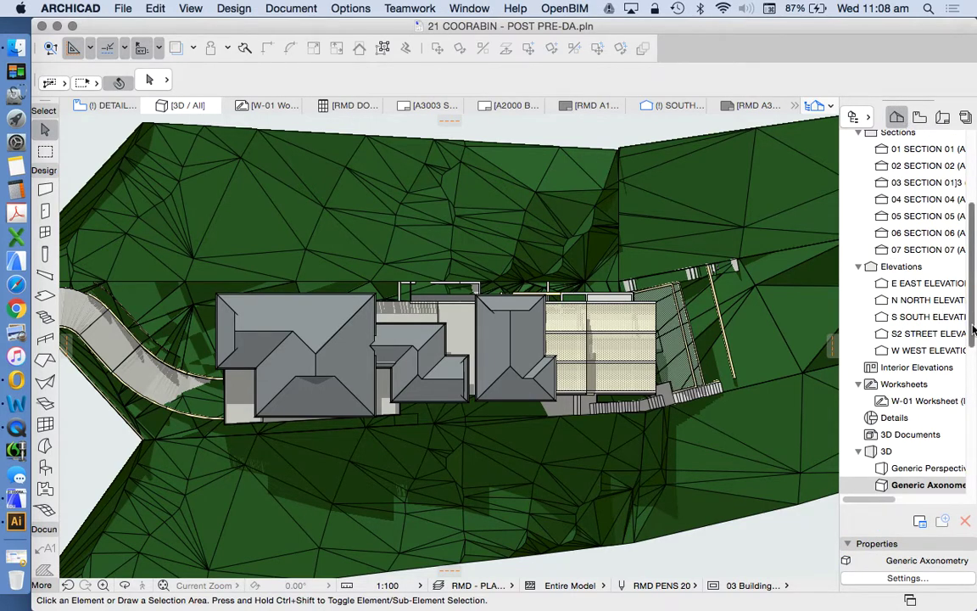
{"action": "scroll", "coordinate": [966, 305], "scroll_direction": "down", "scroll_amount": 5}
{"action": "left_click", "coordinate": [908, 289]}
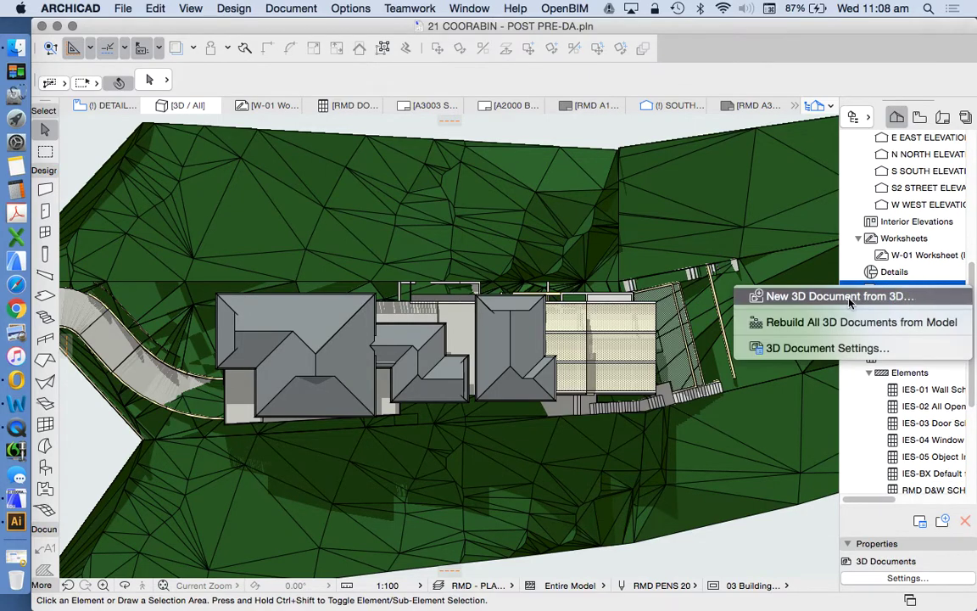
{"action": "left_click", "coordinate": [548, 233]}
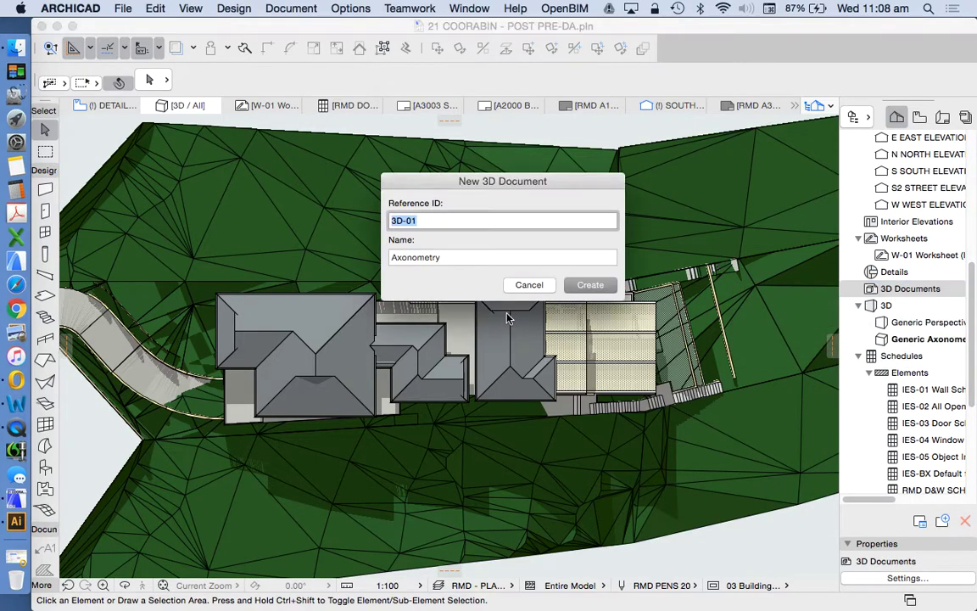
{"action": "type", "text": "sun 3pm"}
{"action": "left_click", "coordinate": [465, 255]}
{"action": "key", "text": "cmd+a"}
{"action": "type", "text": "su"}
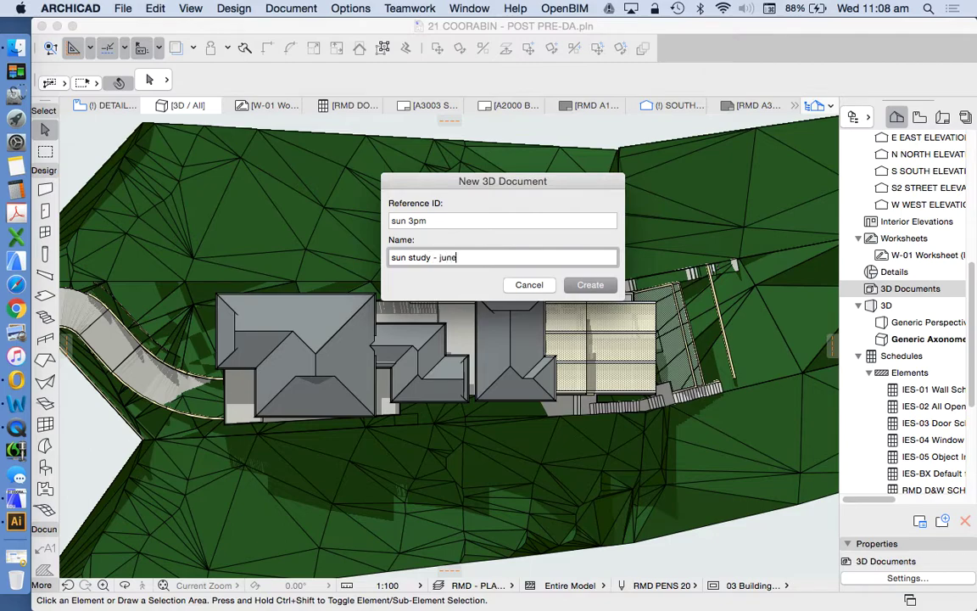
{"action": "key", "text": "Return"}
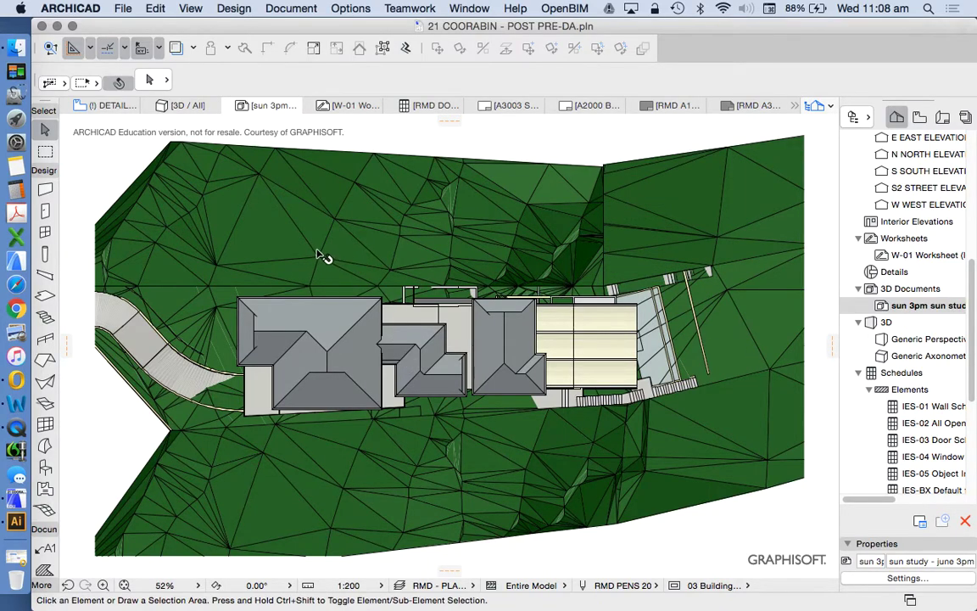
{"action": "left_click", "coordinate": [306, 190]}
{"action": "key", "text": "Escape"}
{"action": "scroll", "coordinate": [516, 314], "scroll_direction": "down", "scroll_amount": 3}
{"action": "scroll", "coordinate": [564, 329], "scroll_direction": "down", "scroll_amount": 3}
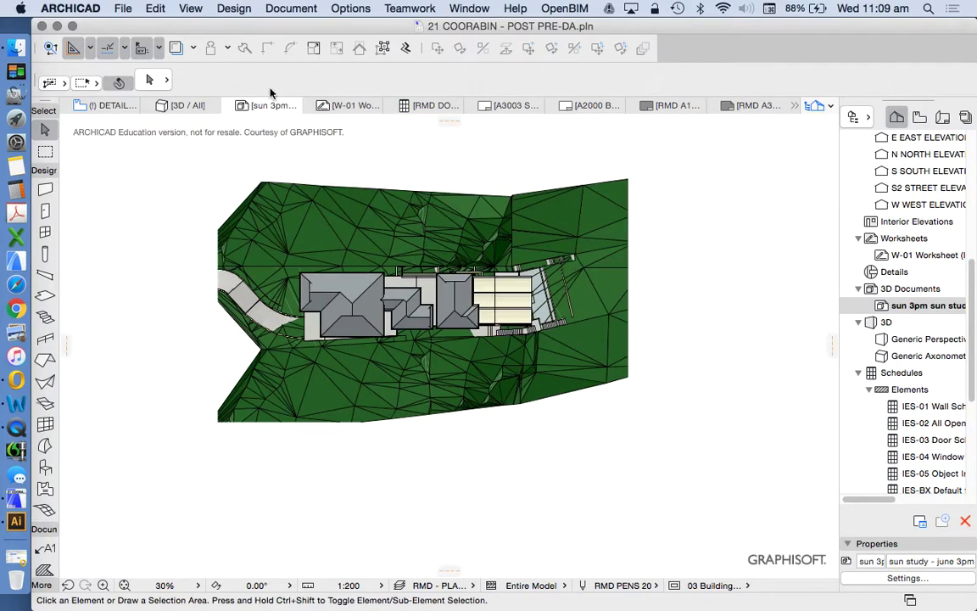
Step: Set Sun Shadow to On with Contours in the model display settings of the sun 3pm 3D document
{"action": "right_click", "coordinate": [928, 309]}
{"action": "left_click", "coordinate": [763, 541]}
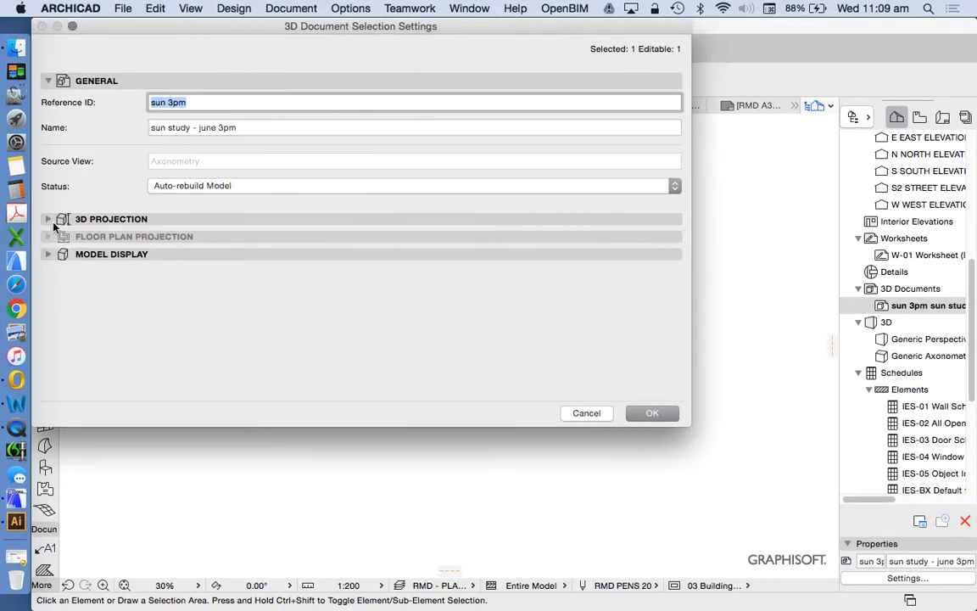
{"action": "left_click", "coordinate": [48, 219]}
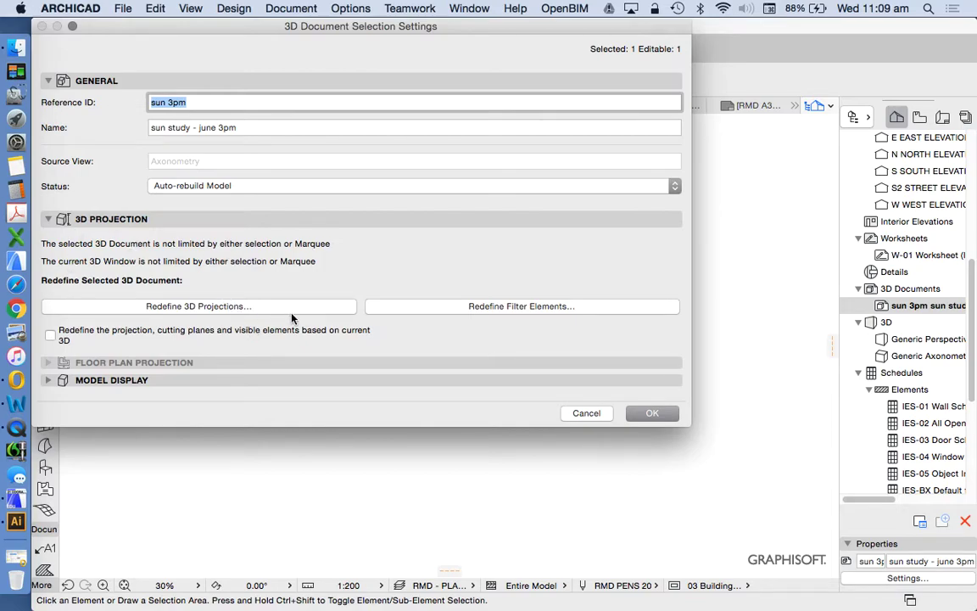
{"action": "left_click", "coordinate": [98, 379]}
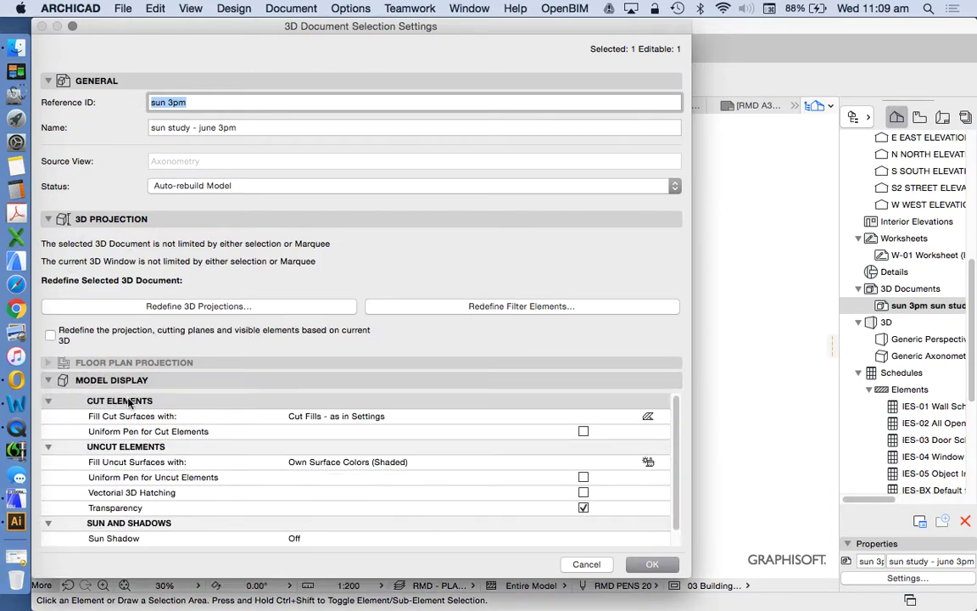
{"action": "scroll", "coordinate": [188, 414], "scroll_direction": "down", "scroll_amount": 1}
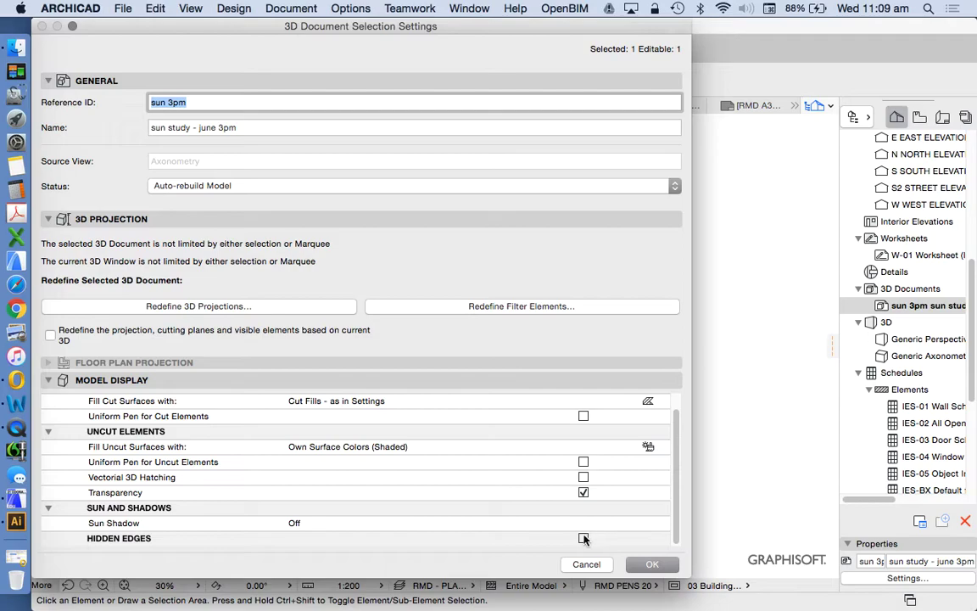
{"action": "left_click", "coordinate": [310, 525]}
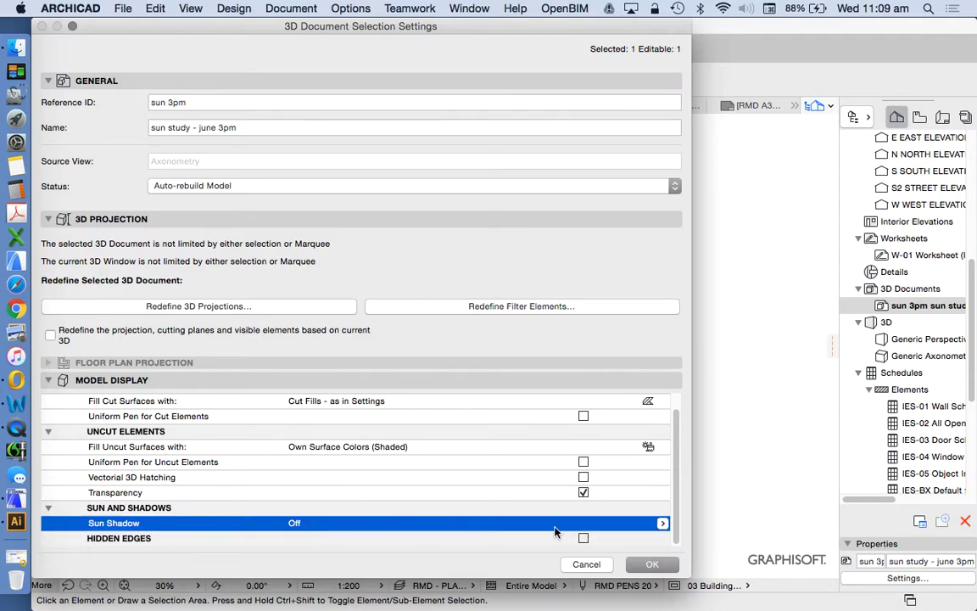
{"action": "left_click", "coordinate": [663, 524]}
{"action": "left_click", "coordinate": [701, 545]}
{"action": "left_click", "coordinate": [662, 524]}
{"action": "left_click", "coordinate": [725, 493]}
{"action": "left_click", "coordinate": [651, 564]}
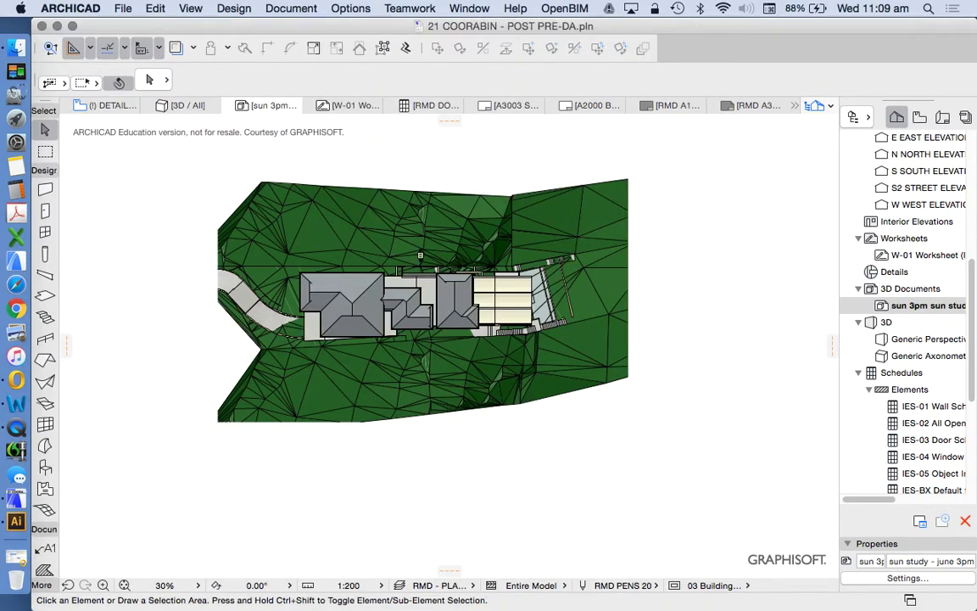
Step: Fill the sun 3pm document's uncut surfaces with Uniform Pen Color, using white pen 11 (0.20 mm)
{"action": "right_click", "coordinate": [927, 314]}
{"action": "left_click", "coordinate": [747, 538]}
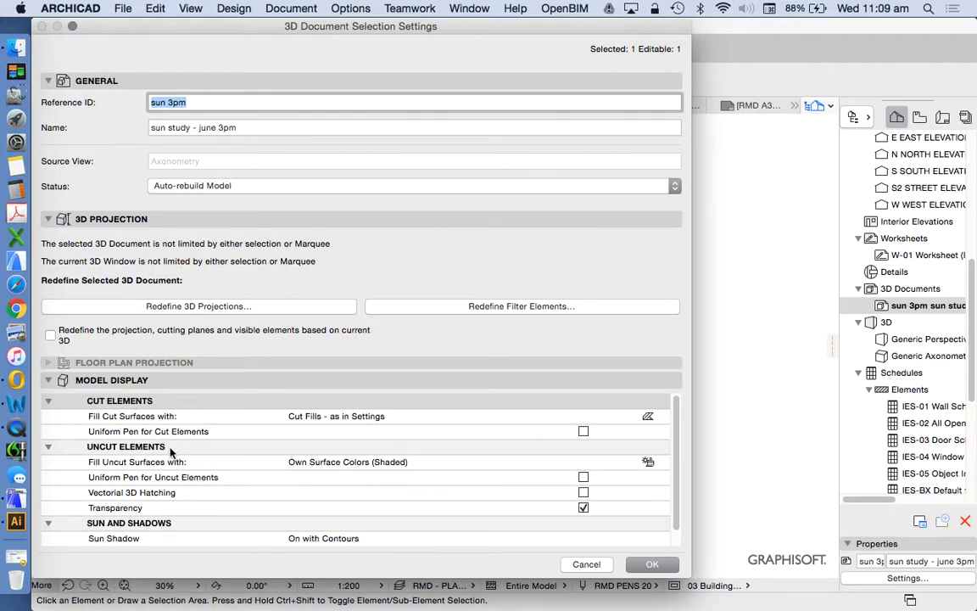
{"action": "left_click", "coordinate": [388, 462]}
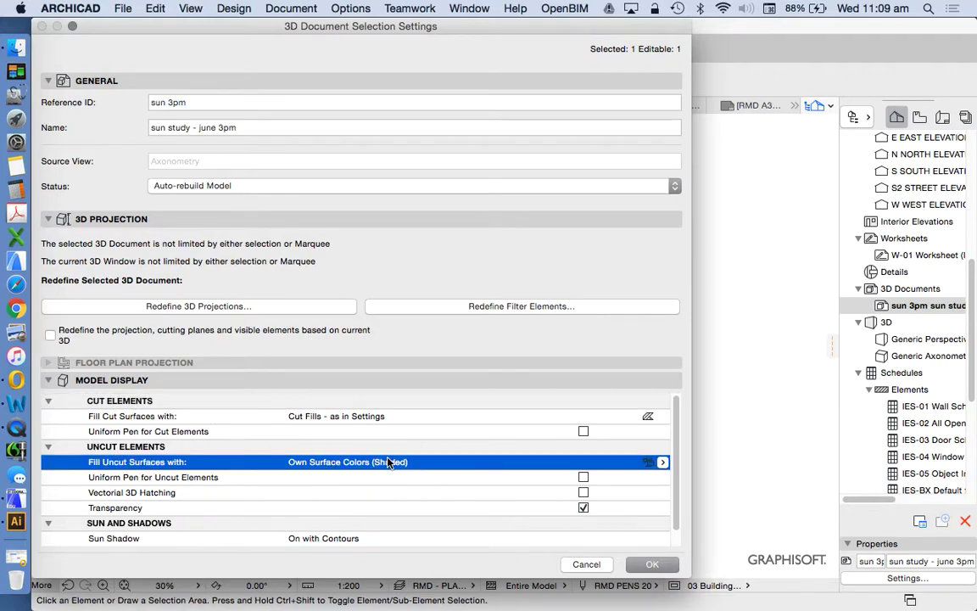
{"action": "left_click", "coordinate": [663, 462]}
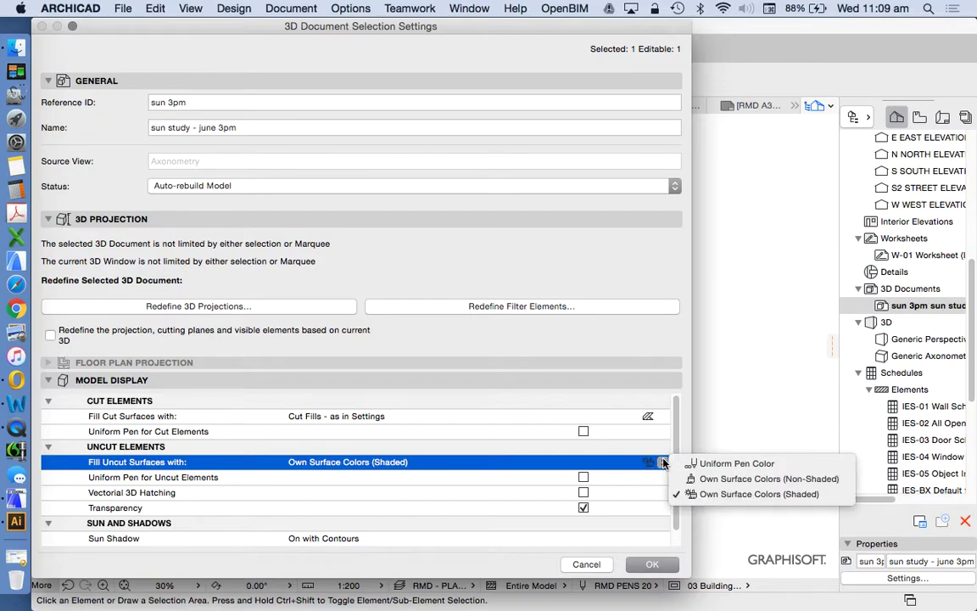
{"action": "left_click", "coordinate": [750, 464]}
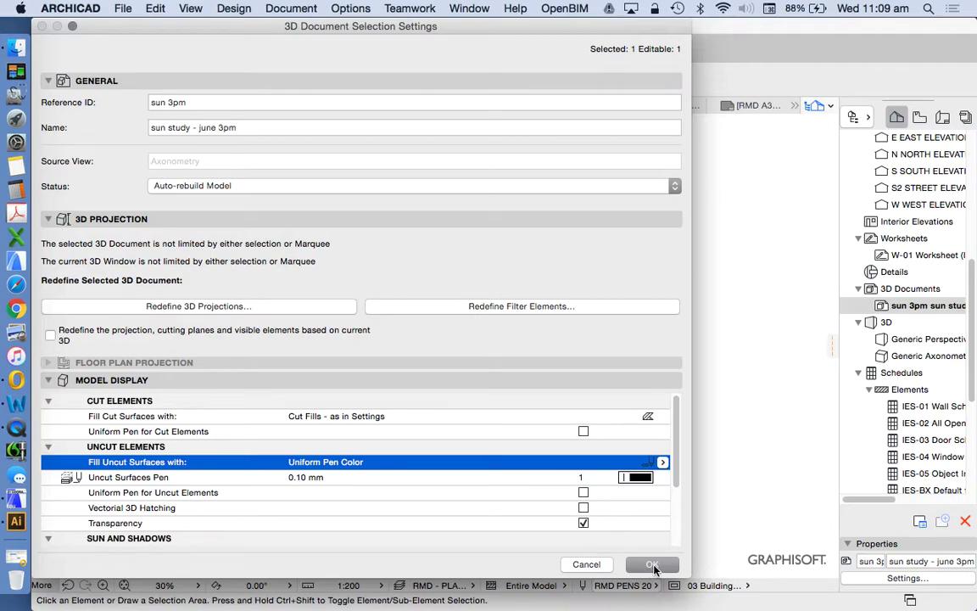
{"action": "left_click", "coordinate": [636, 476]}
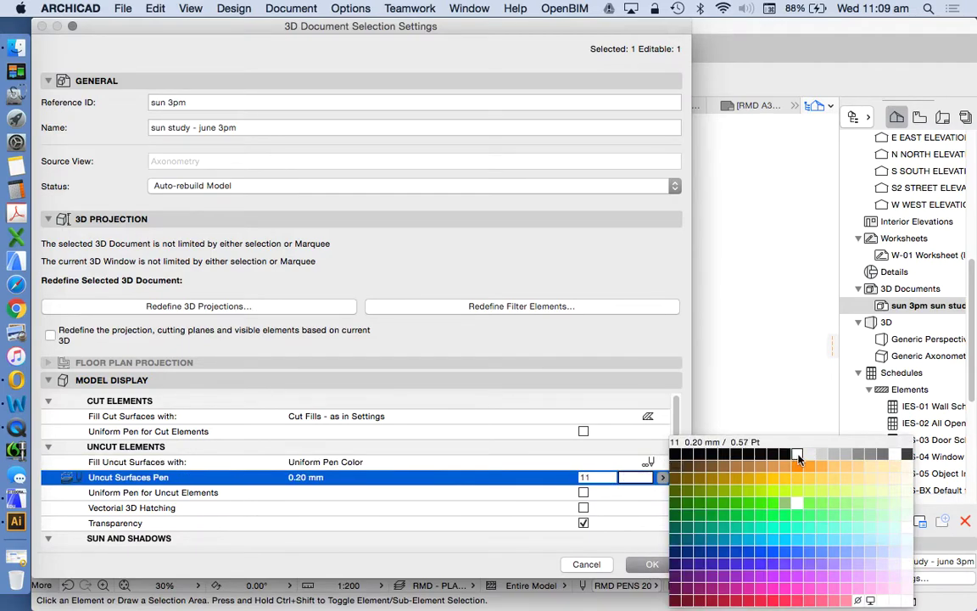
{"action": "left_click", "coordinate": [798, 459]}
{"action": "left_click", "coordinate": [661, 565]}
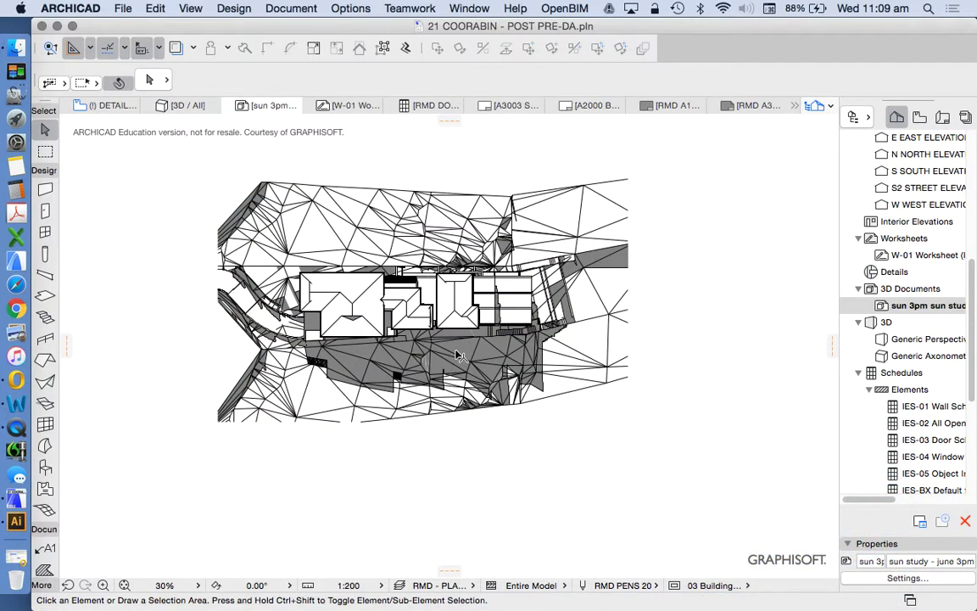
{"action": "scroll", "coordinate": [399, 323], "scroll_direction": "up", "scroll_amount": 5}
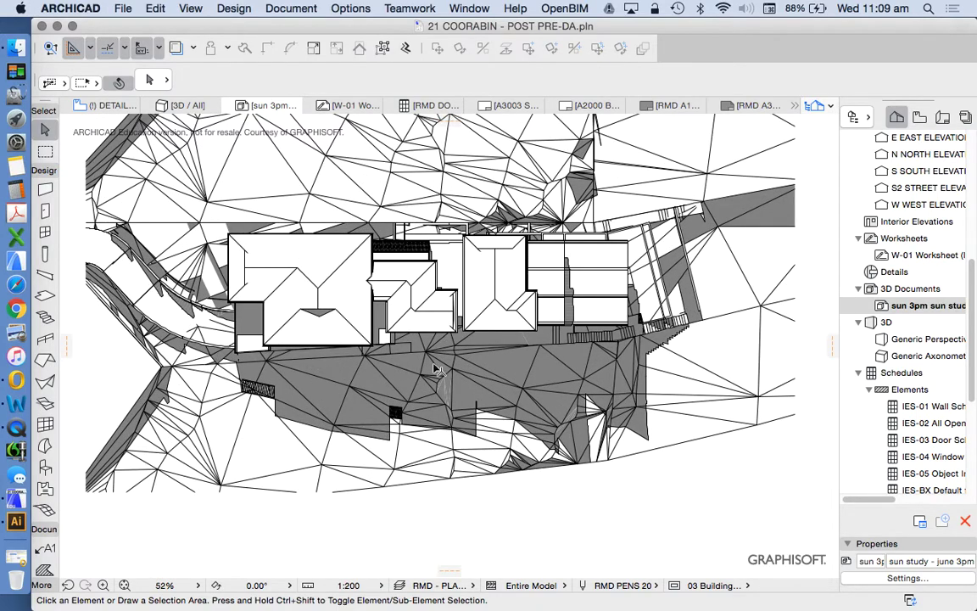
Step: Select and copy the entire shadow drawing in the sun 3pm 3D document
{"action": "scroll", "coordinate": [405, 374], "scroll_direction": "down", "scroll_amount": 2}
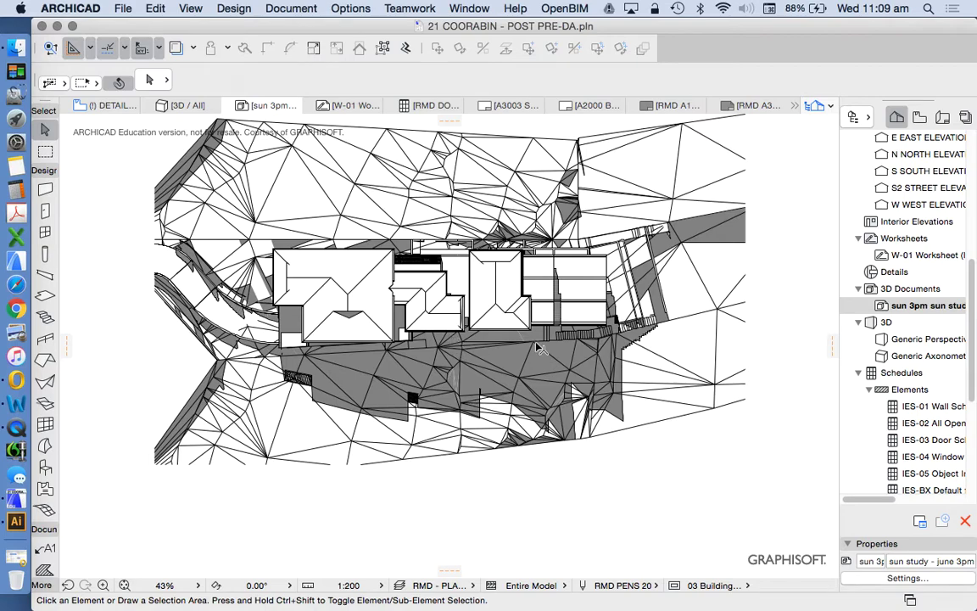
{"action": "scroll", "coordinate": [534, 395], "scroll_direction": "down", "scroll_amount": 1}
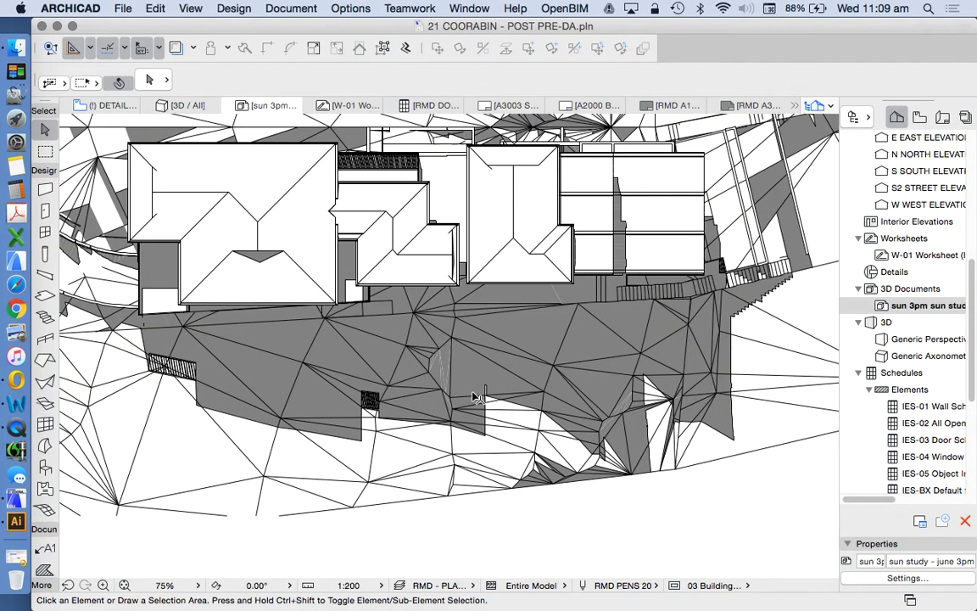
{"action": "scroll", "coordinate": [501, 369], "scroll_direction": "right", "scroll_amount": 2}
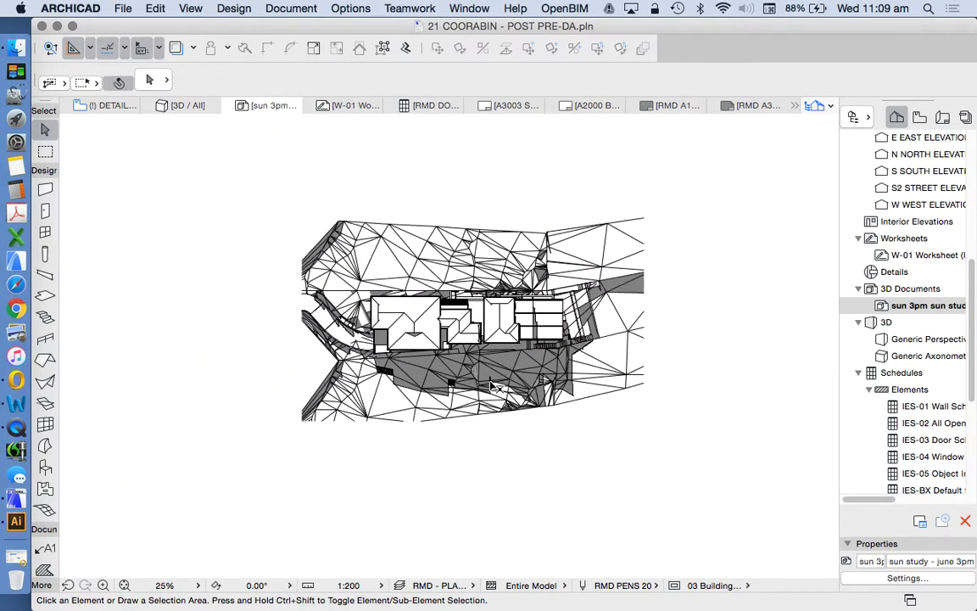
{"action": "left_click_drag", "start_coordinate": [131, 151], "coordinate": [747, 492]}
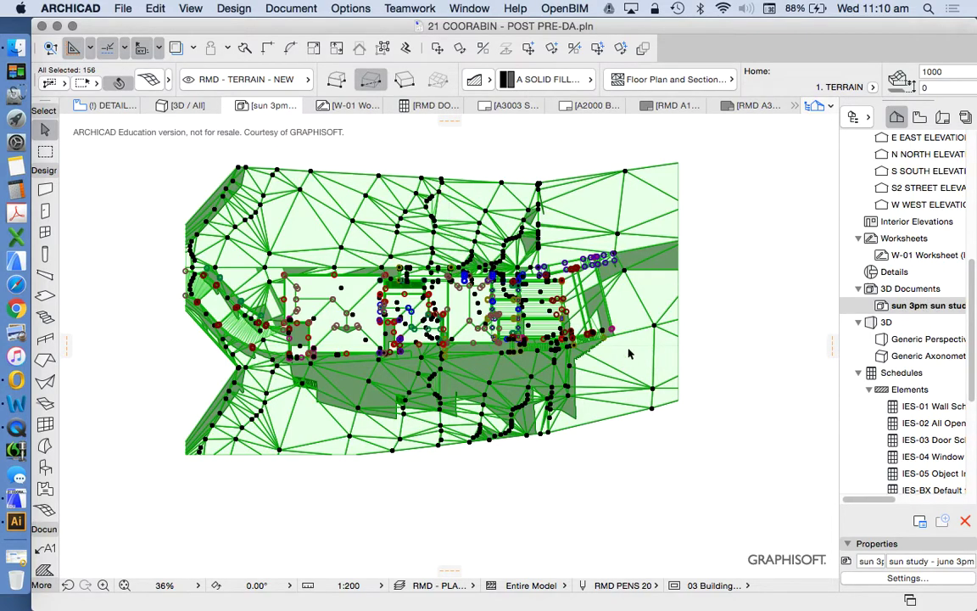
{"action": "mouse_move", "coordinate": [616, 326]}
Step: Paste the copied shadow drawing onto the empty 7. REF story
{"action": "scroll", "coordinate": [974, 318], "scroll_direction": "up", "scroll_amount": 10}
{"action": "double_click", "coordinate": [901, 169]}
{"action": "scroll", "coordinate": [416, 312], "scroll_direction": "down", "scroll_amount": 6}
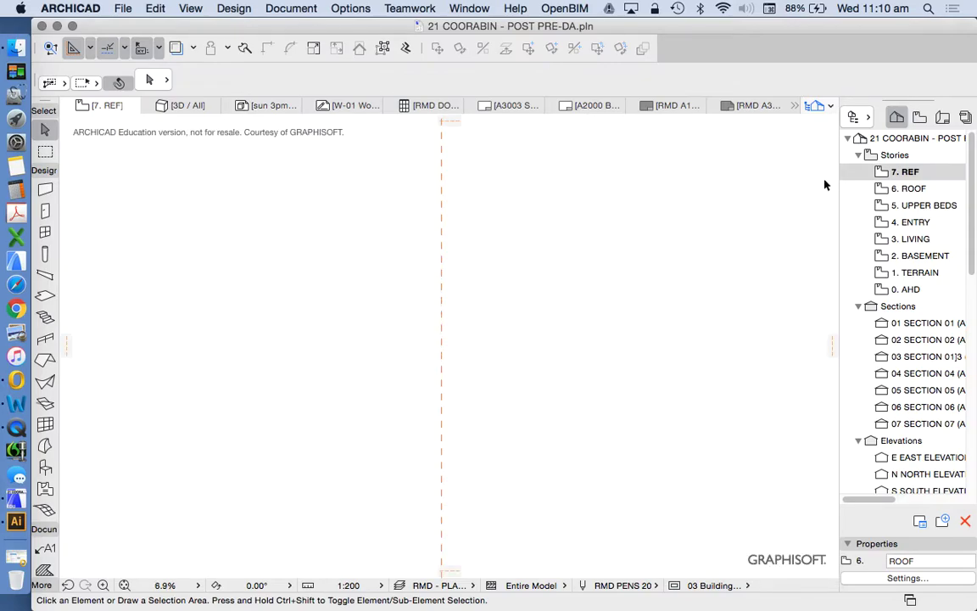
{"action": "right_click", "coordinate": [702, 203]}
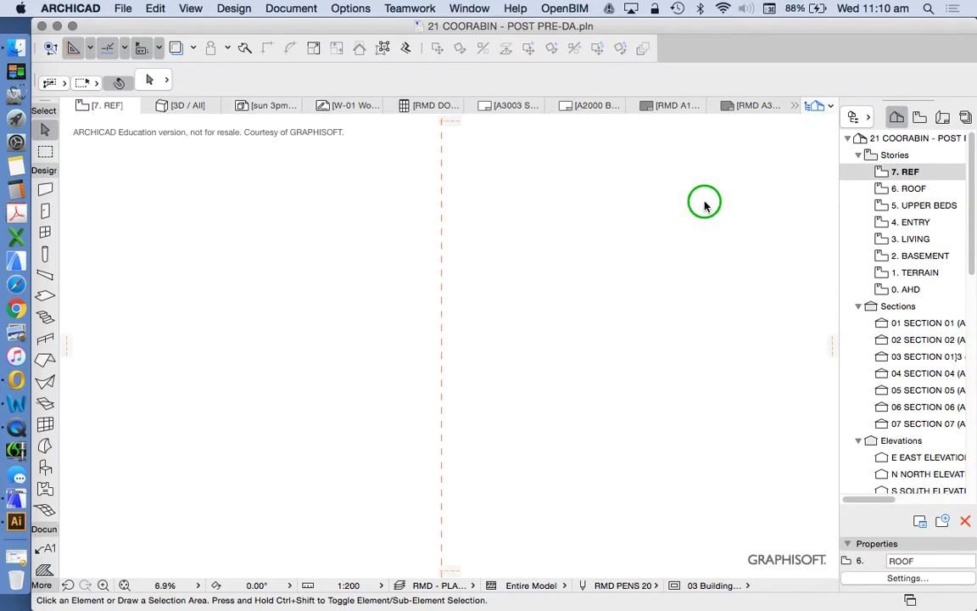
{"action": "left_click", "coordinate": [716, 254]}
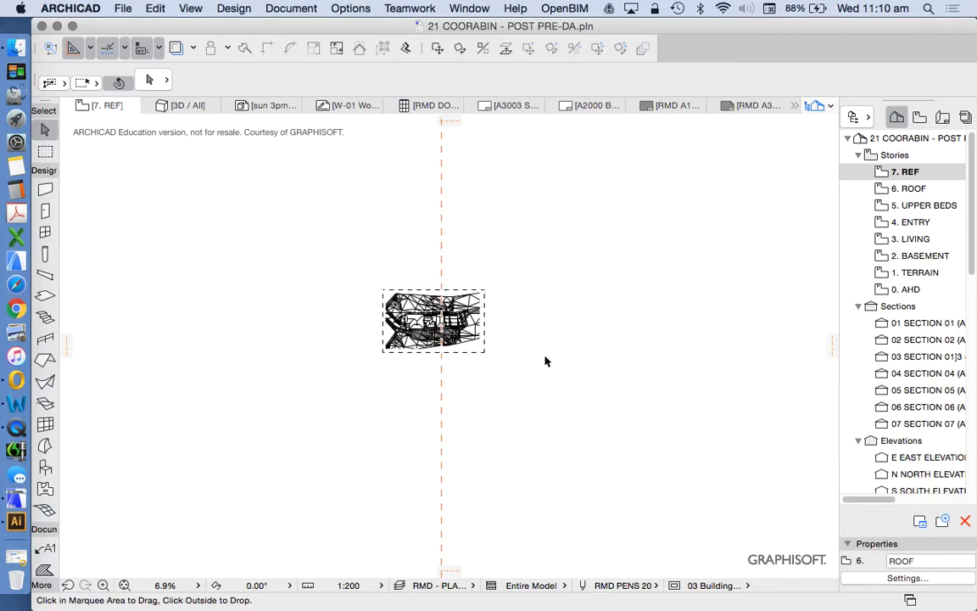
{"action": "left_click", "coordinate": [397, 336]}
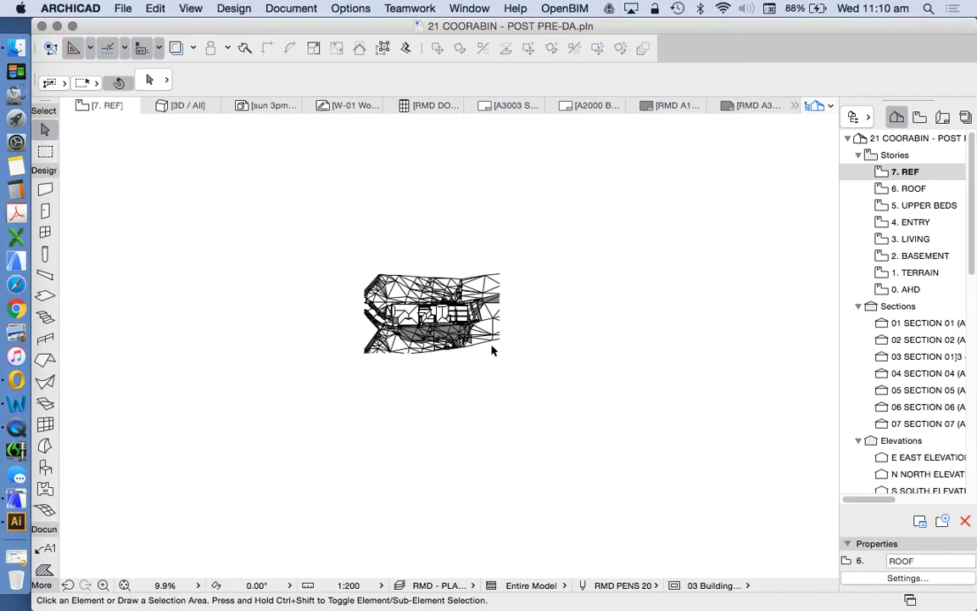
{"action": "scroll", "coordinate": [436, 330], "scroll_direction": "up", "scroll_amount": 10}
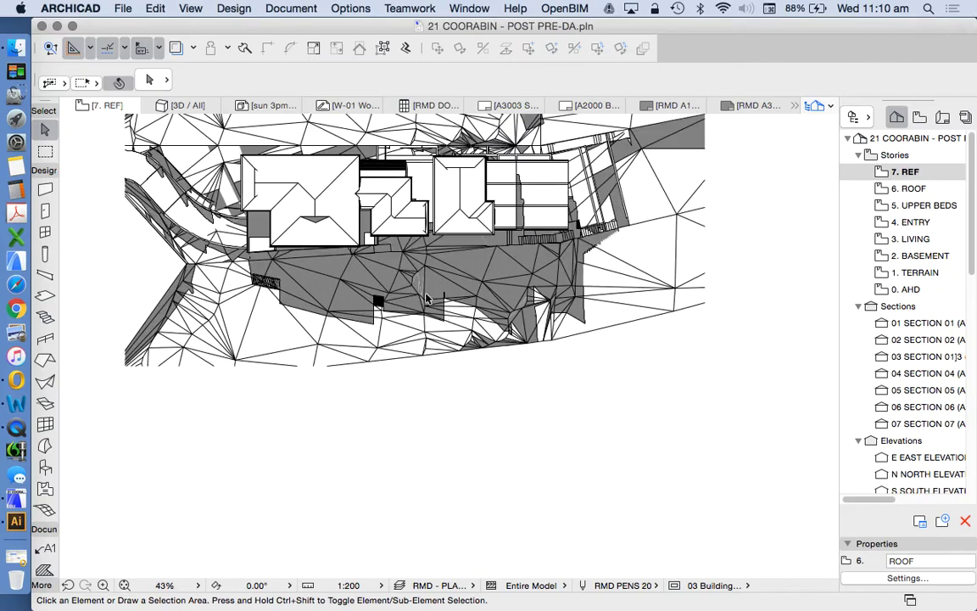
Step: Suspend groups so that individual fills of the pasted drawing can be picked, and clear the selection
{"action": "left_click", "coordinate": [299, 285]}
{"action": "scroll", "coordinate": [298, 285], "scroll_direction": "up", "scroll_amount": 2}
{"action": "key", "text": "Escape"}
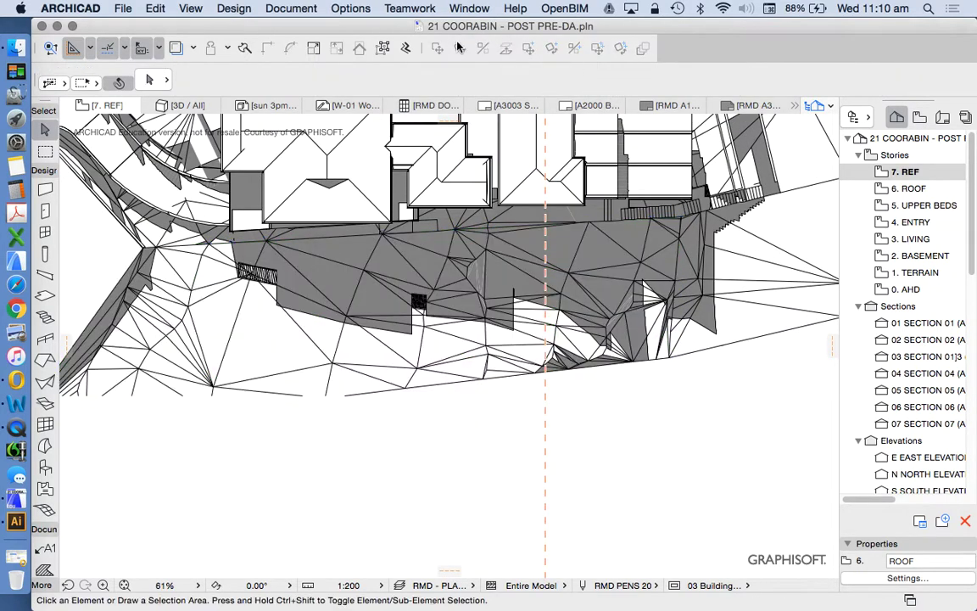
{"action": "left_click", "coordinate": [290, 294]}
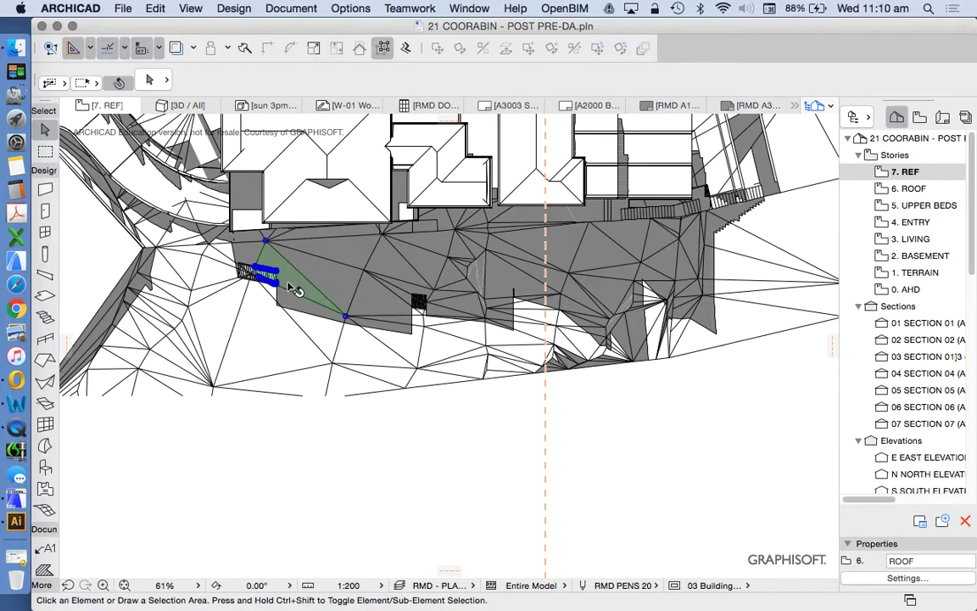
{"action": "scroll", "coordinate": [293, 288], "scroll_direction": "up", "scroll_amount": 5}
{"action": "key", "text": "Escape"}
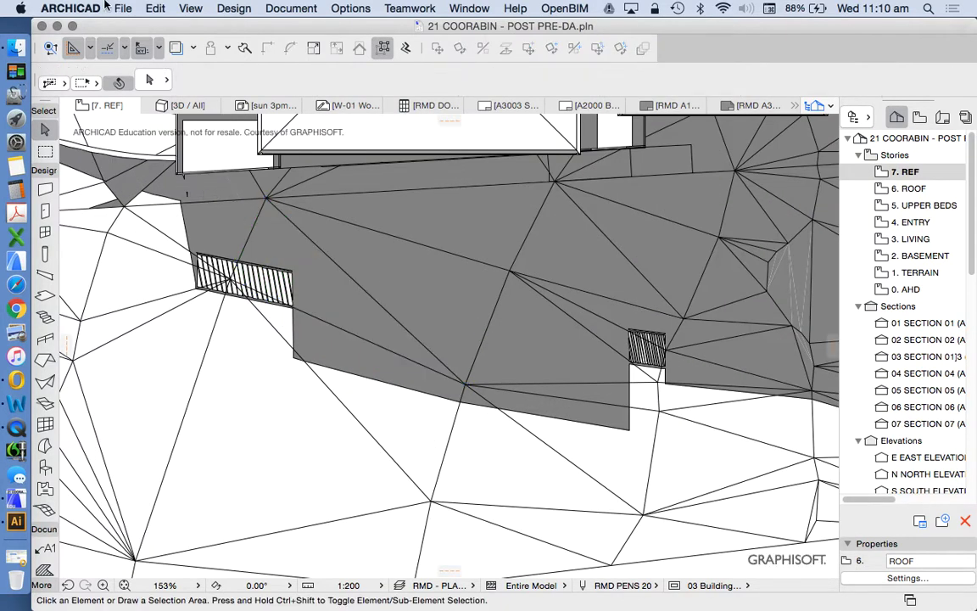
Step: In Find & Select, take the element type Fill from a grey shadow fill, and try selecting and deselecting all fills
{"action": "left_click", "coordinate": [154, 8]}
{"action": "left_click", "coordinate": [247, 179]}
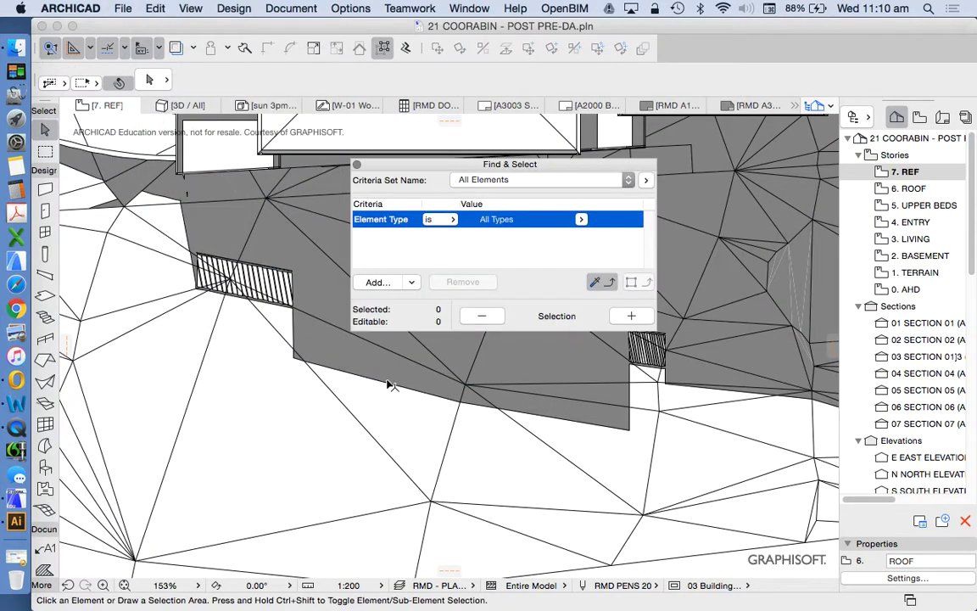
{"action": "left_click", "coordinate": [389, 371], "text": "alt"}
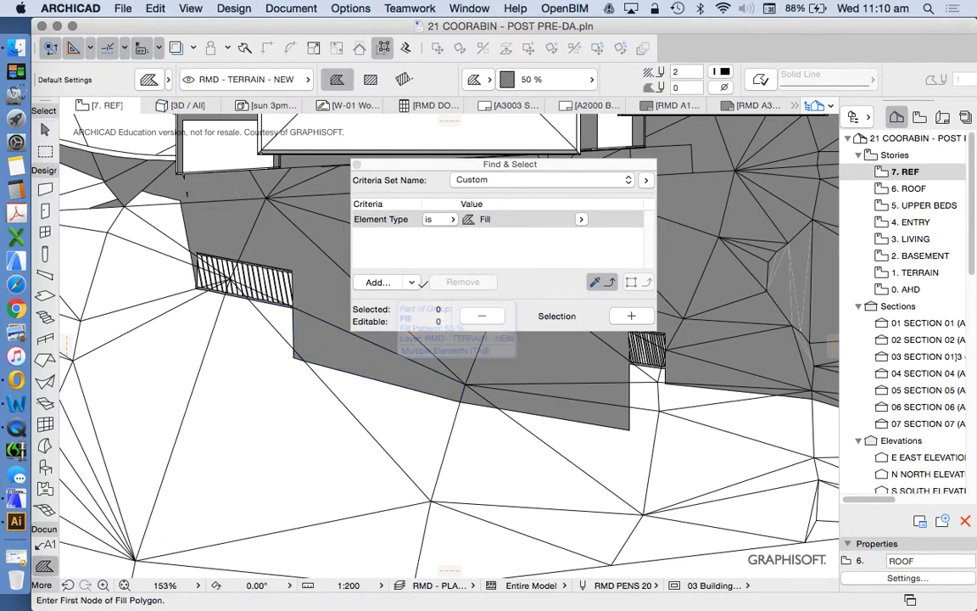
{"action": "left_click", "coordinate": [632, 316]}
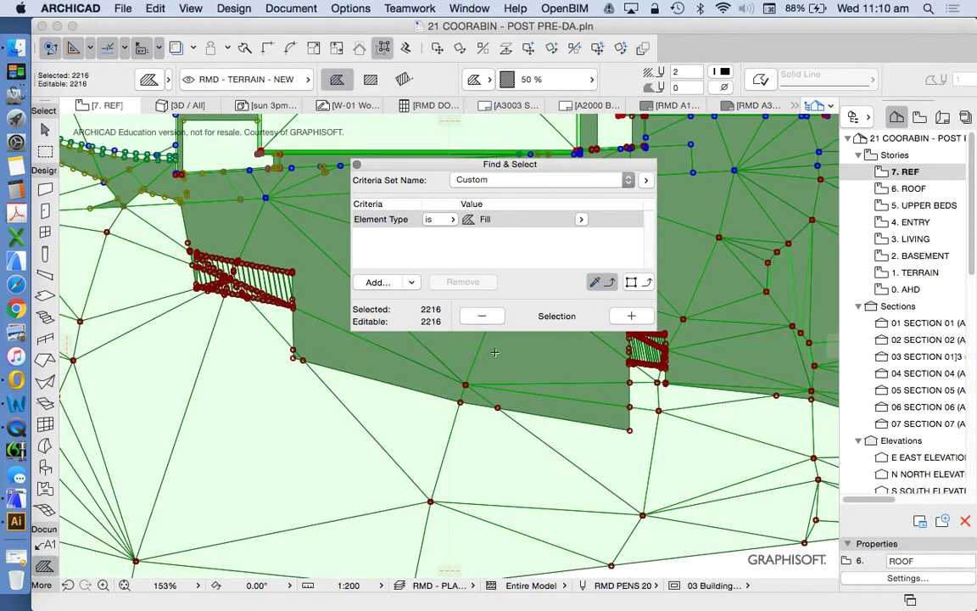
{"action": "left_click", "coordinate": [471, 320]}
Step: Add a Pen criterion to Find & Select and take its No Outline value from a grey shadow fill
{"action": "left_click", "coordinate": [377, 281]}
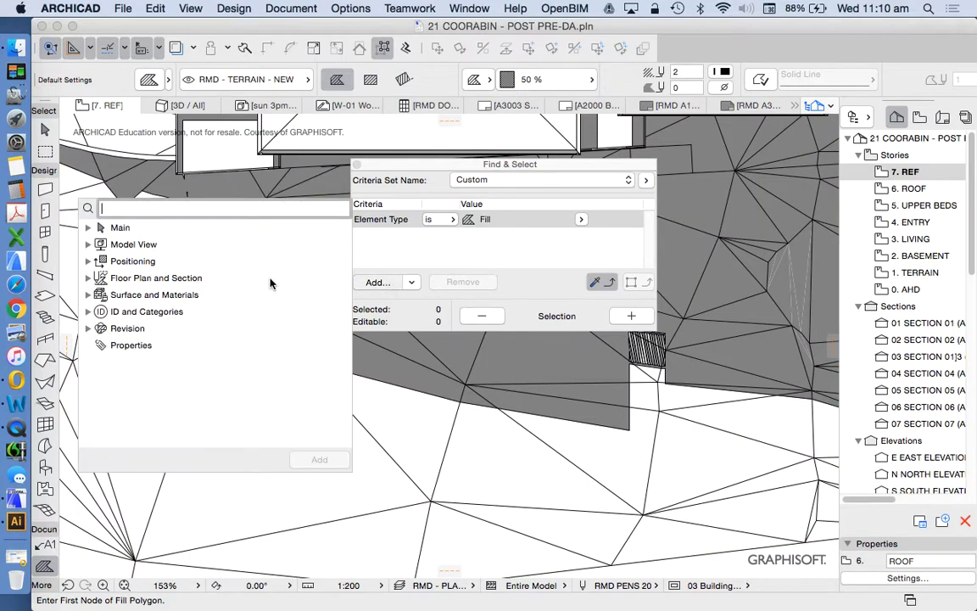
{"action": "left_click", "coordinate": [88, 277]}
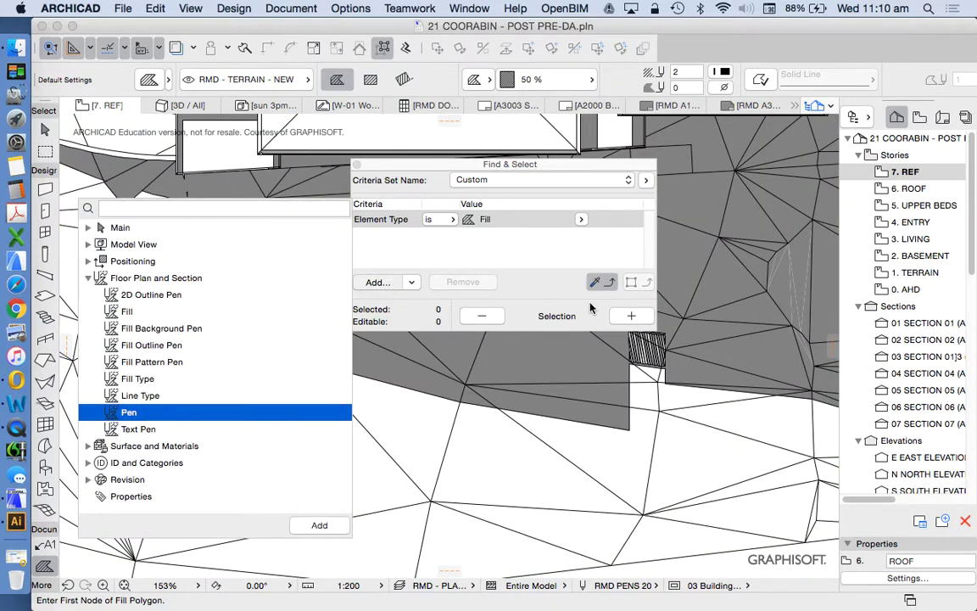
{"action": "left_click", "coordinate": [555, 280]}
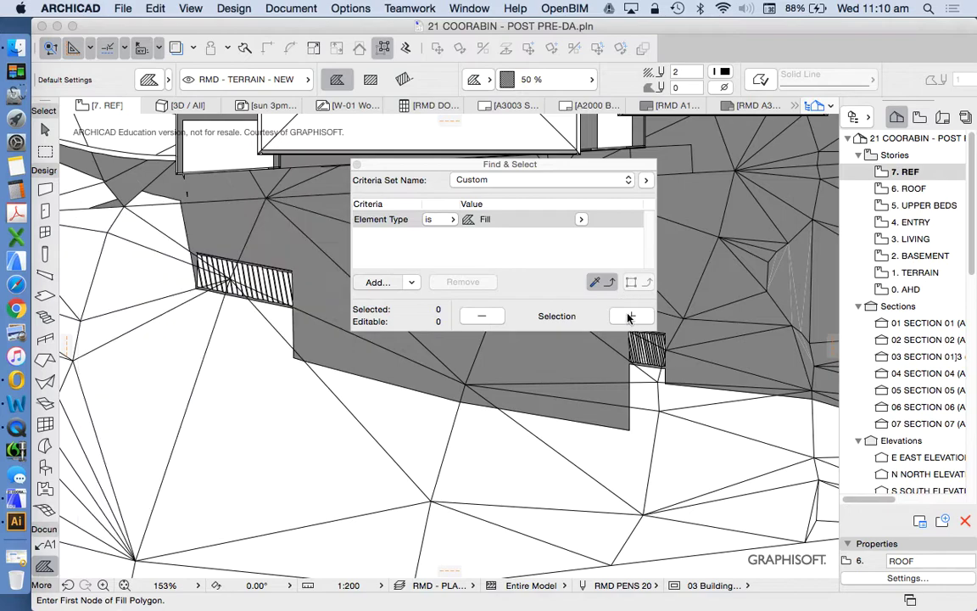
{"action": "left_click", "coordinate": [379, 283]}
{"action": "left_click", "coordinate": [127, 413]}
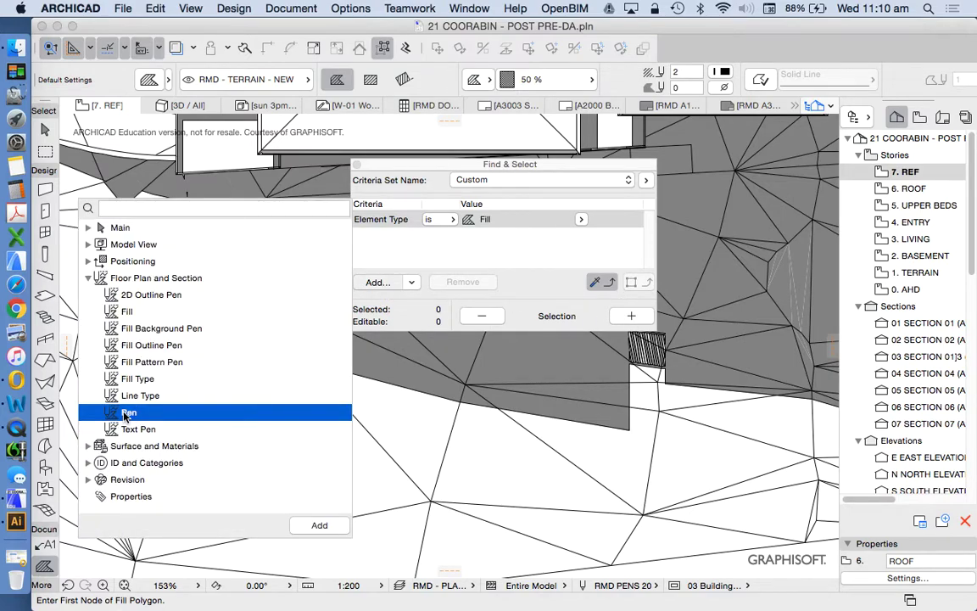
{"action": "left_click", "coordinate": [320, 526]}
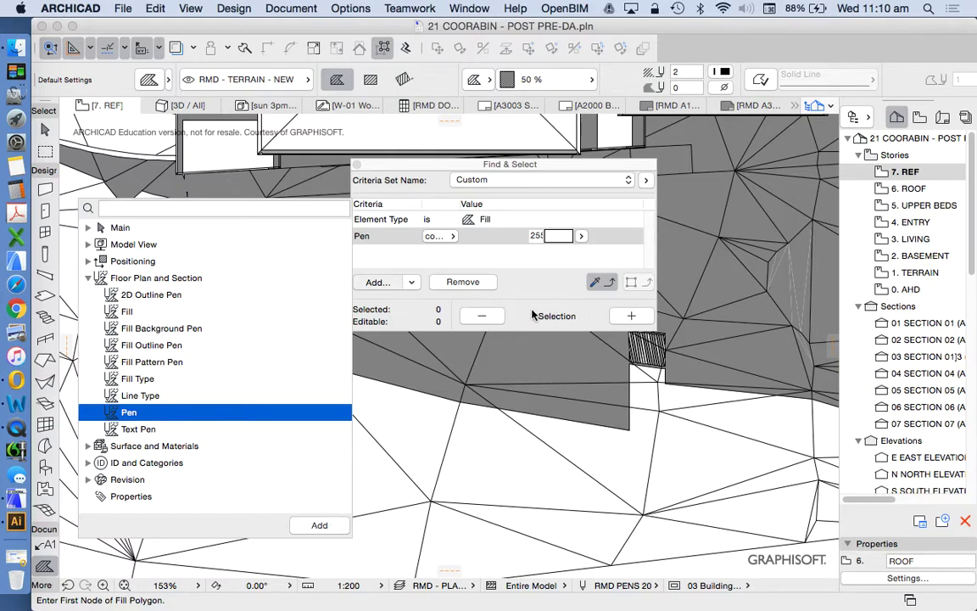
{"action": "left_click", "coordinate": [516, 306]}
{"action": "left_click", "coordinate": [356, 351], "text": "alt"}
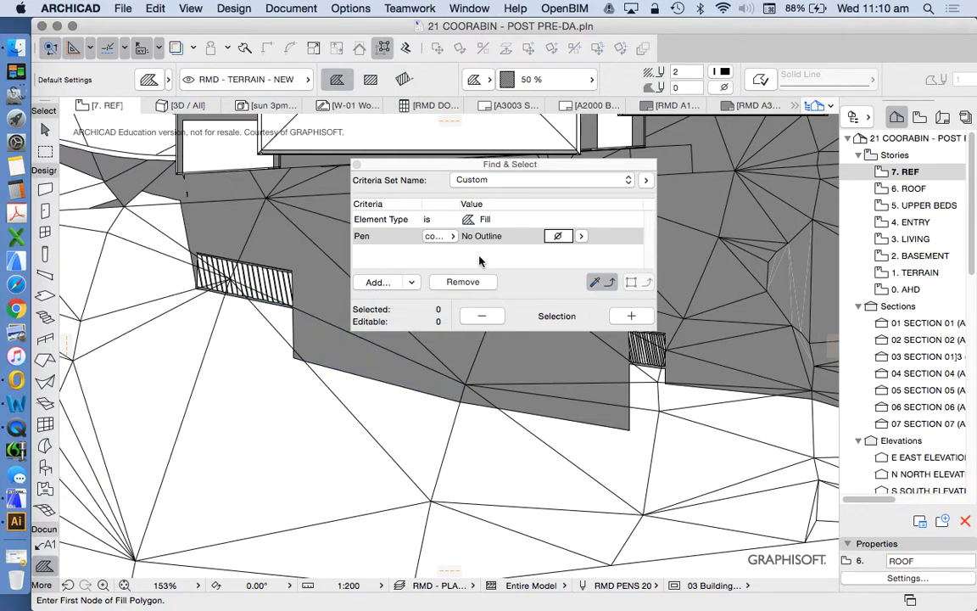
Step: Add Fill 50 % and Fill Background Pen as further Find & Select criteria
{"action": "left_click", "coordinate": [392, 282]}
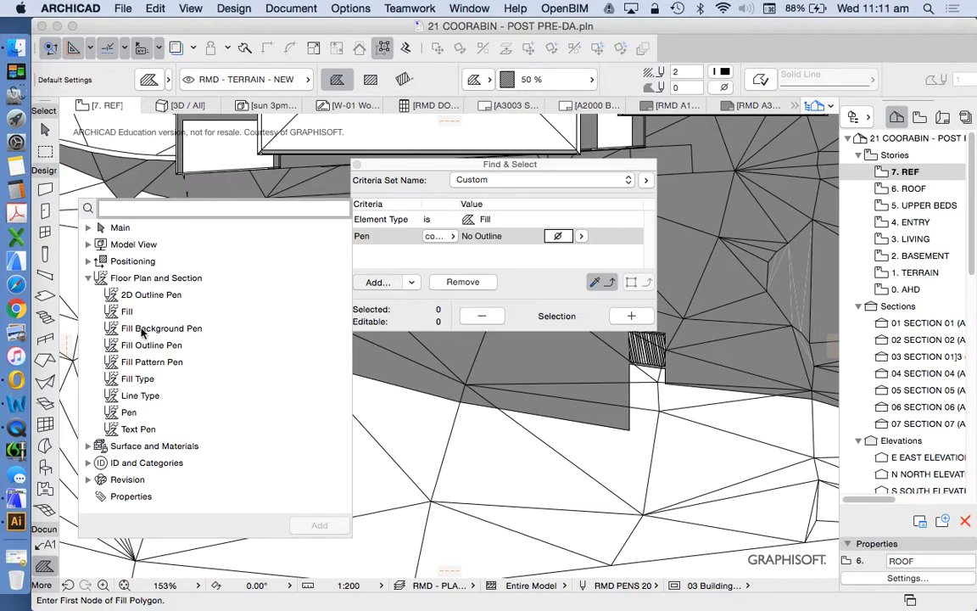
{"action": "left_click", "coordinate": [127, 313]}
{"action": "left_click", "coordinate": [132, 329]}
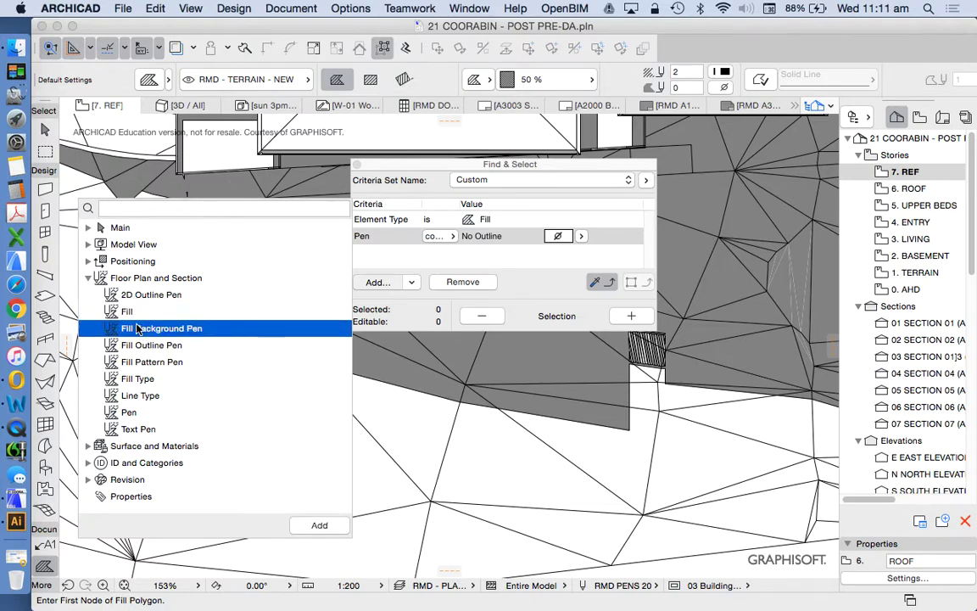
{"action": "left_click", "coordinate": [128, 311]}
{"action": "left_click", "coordinate": [632, 317]}
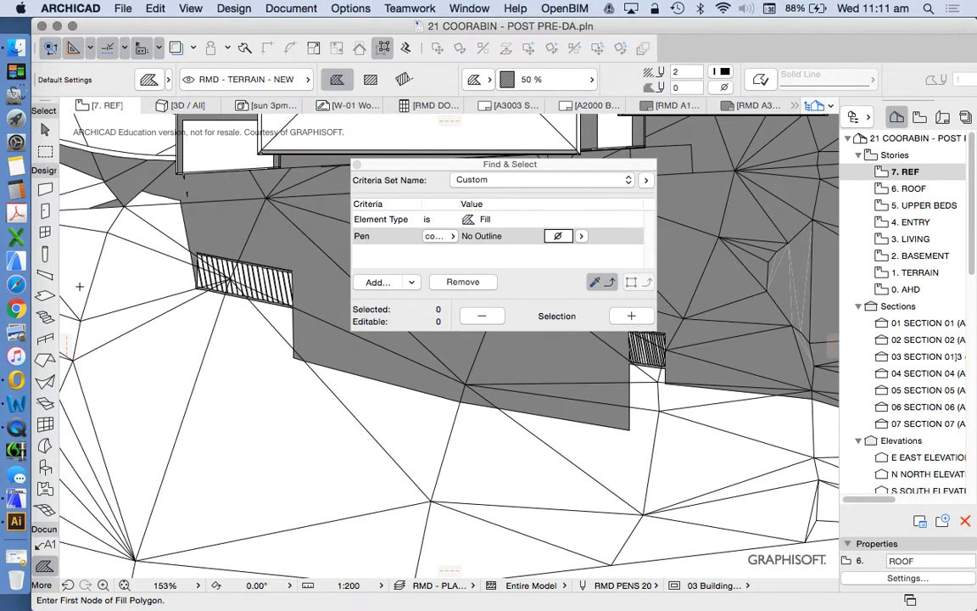
{"action": "left_click", "coordinate": [377, 281]}
{"action": "left_click", "coordinate": [127, 312]}
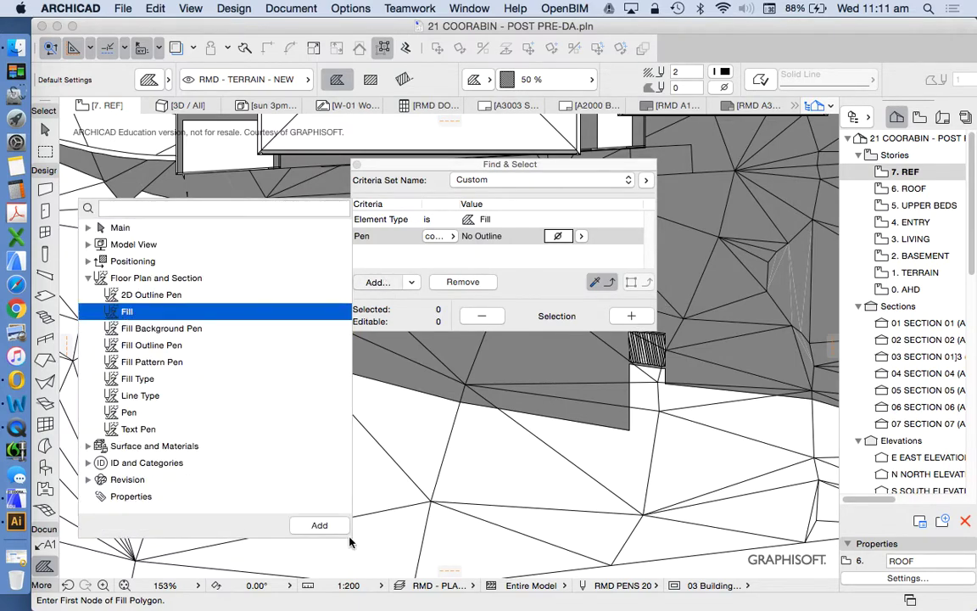
{"action": "left_click", "coordinate": [319, 525]}
{"action": "left_click", "coordinate": [178, 329]}
{"action": "left_click", "coordinate": [318, 524]}
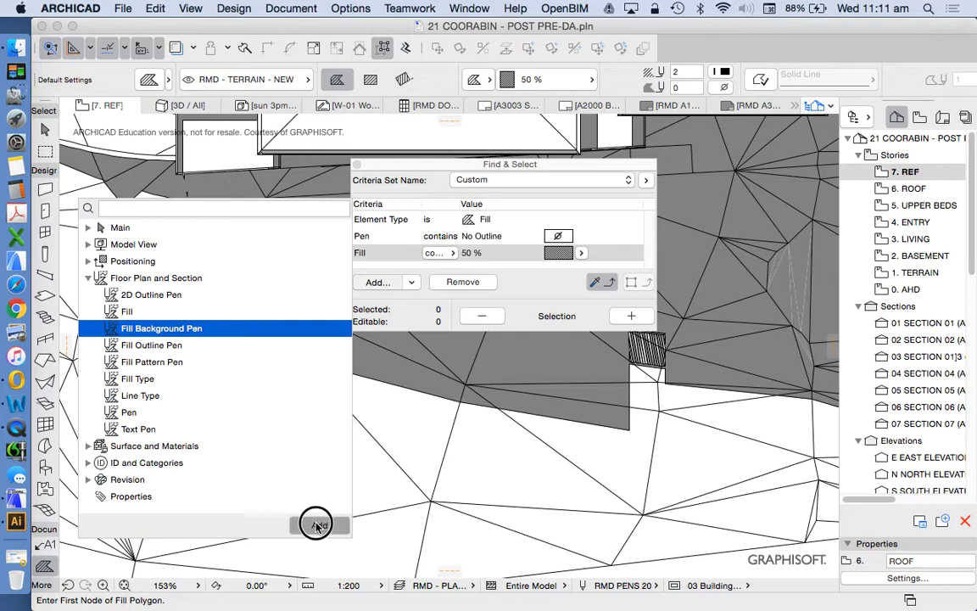
Step: Select all grey shadow fills matching the criteria and move the Find & Select palette clear of the drawing
{"action": "left_click", "coordinate": [631, 316]}
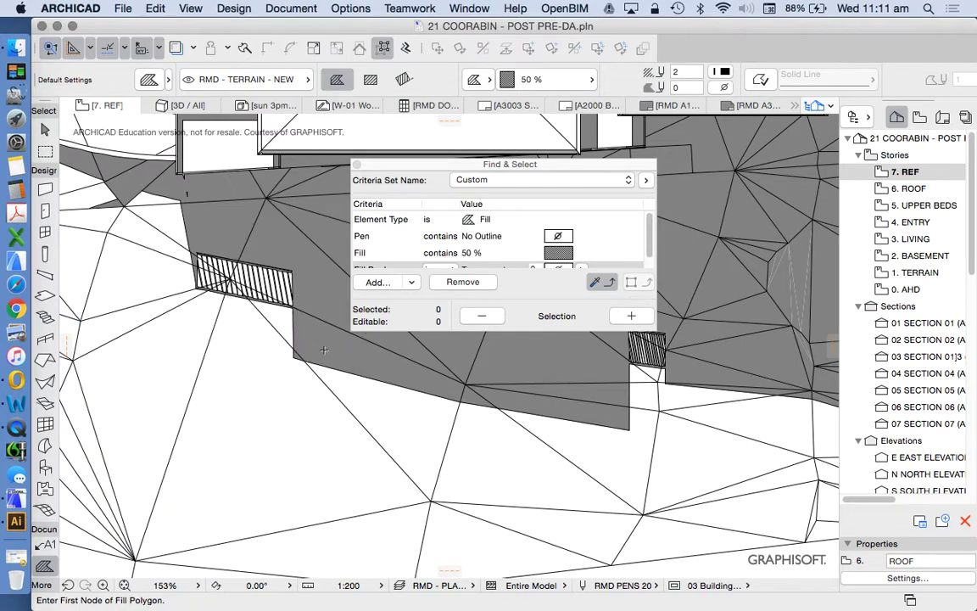
{"action": "left_click", "coordinate": [631, 315]}
{"action": "scroll", "coordinate": [438, 170], "scroll_direction": "down", "scroll_amount": 6}
{"action": "left_click_drag", "start_coordinate": [438, 169], "coordinate": [661, 361]}
{"action": "scroll", "coordinate": [531, 352], "scroll_direction": "down", "scroll_amount": 6}
{"action": "scroll", "coordinate": [594, 339], "scroll_direction": "up", "scroll_amount": 7}
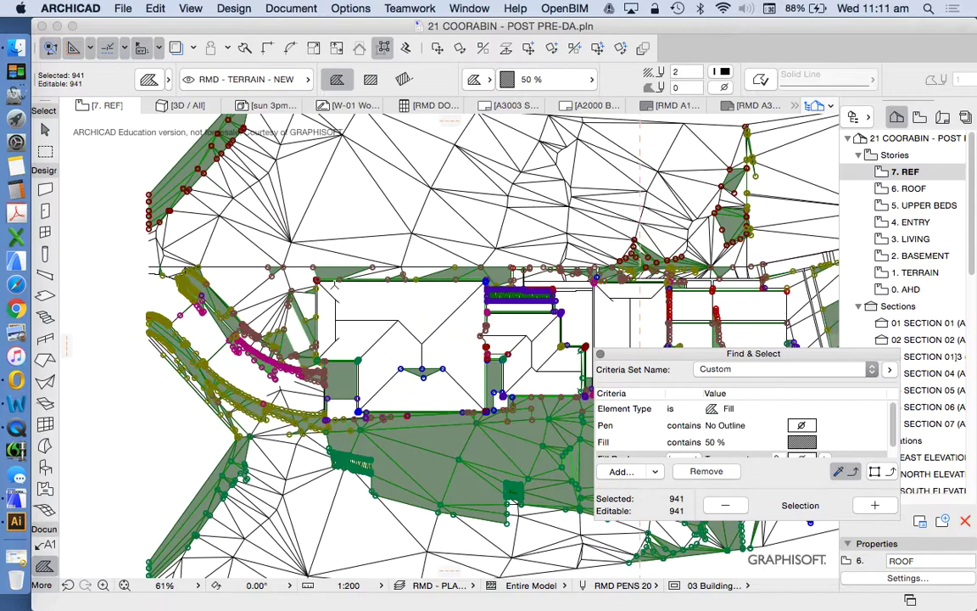
{"action": "scroll", "coordinate": [432, 272], "scroll_direction": "down", "scroll_amount": 5}
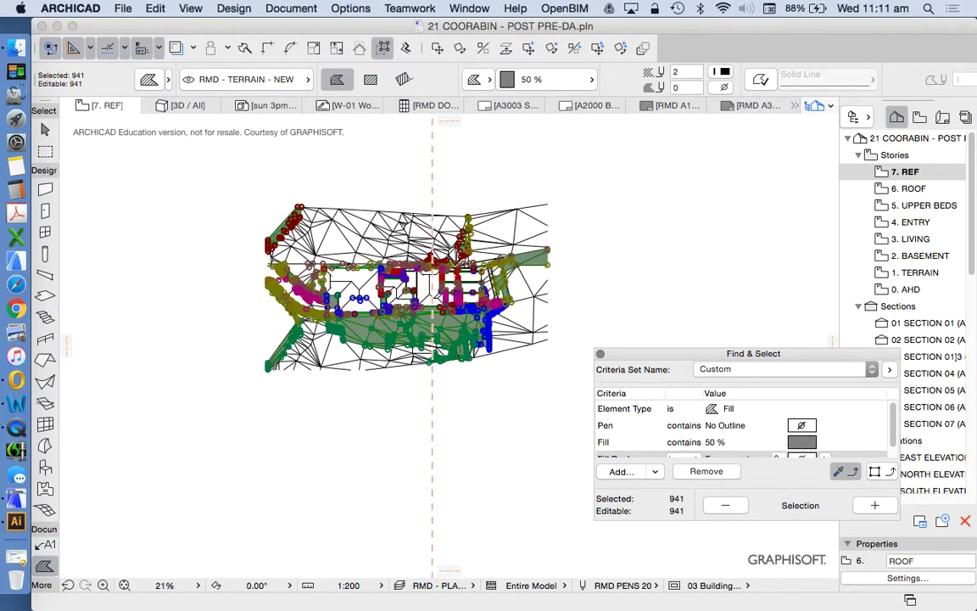
Step: Group the selected shadow fills
{"action": "left_click", "coordinate": [155, 9]}
{"action": "mouse_move", "coordinate": [242, 222]}
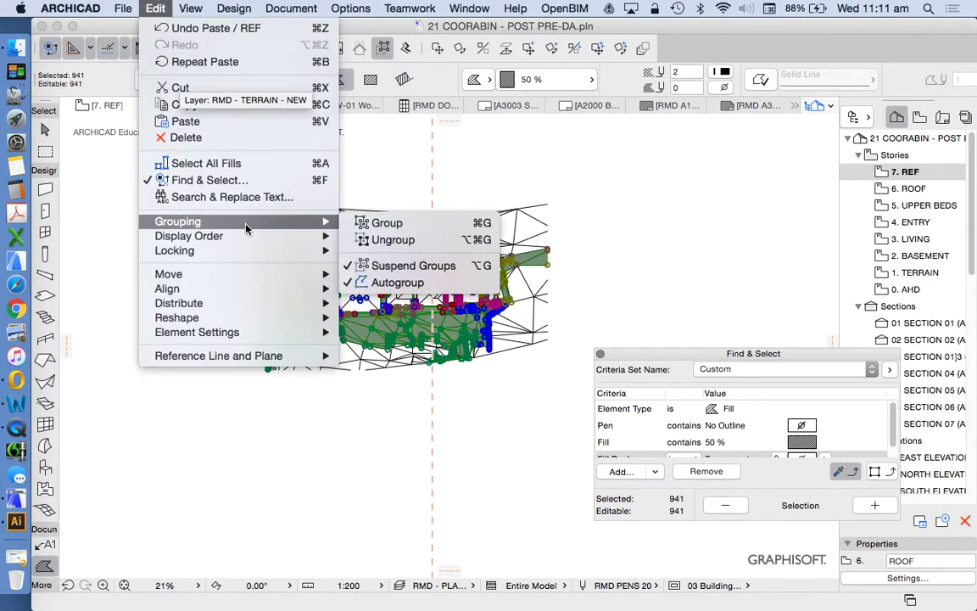
{"action": "left_click", "coordinate": [391, 221]}
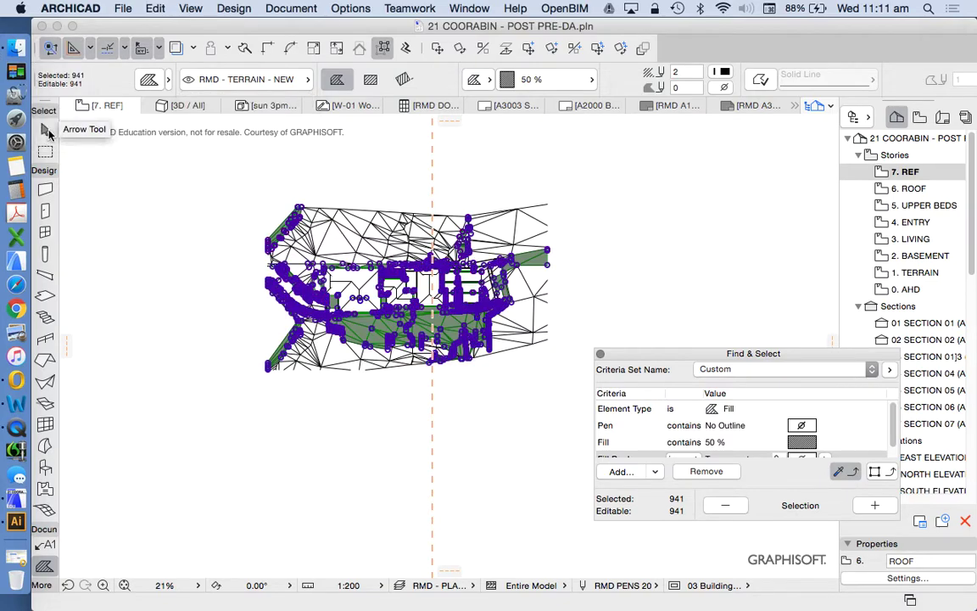
Step: Delete the lines and white fills of the pasted drawing, keeping only the grouped grey shadow fills
{"action": "left_click", "coordinate": [45, 129]}
{"action": "left_click_drag", "start_coordinate": [219, 176], "coordinate": [568, 408]}
{"action": "key", "text": "Delete"}
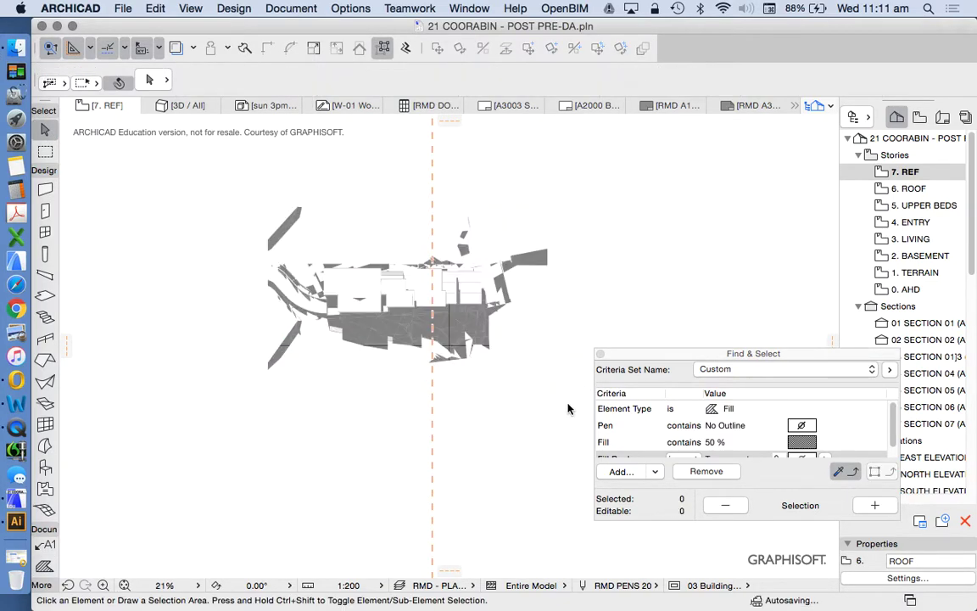
Step: Reactivate grouping with one shadow fill selected so that the whole group of shadow fills is selected
{"action": "scroll", "coordinate": [419, 301], "scroll_direction": "up", "scroll_amount": 5}
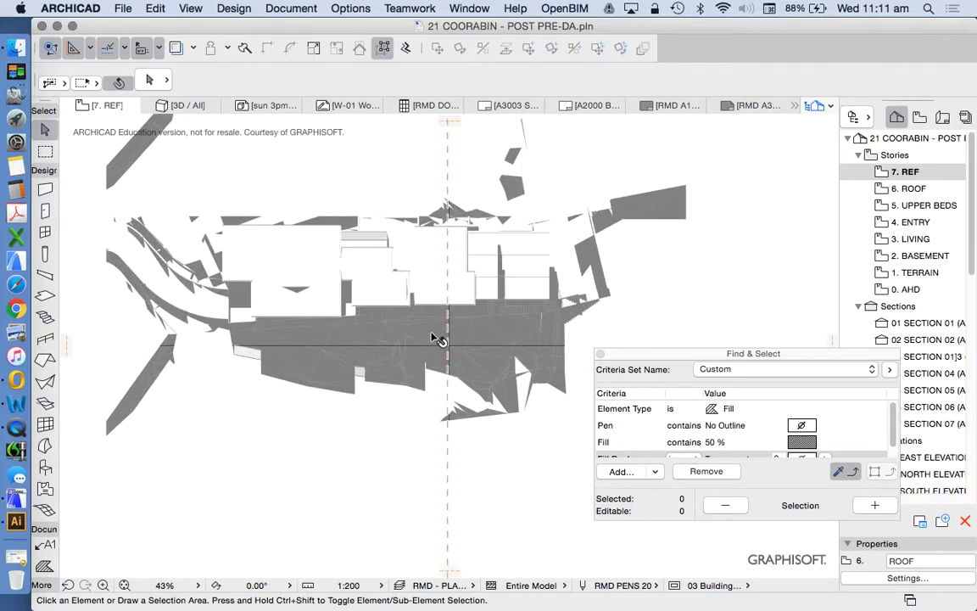
{"action": "left_click", "coordinate": [415, 328]}
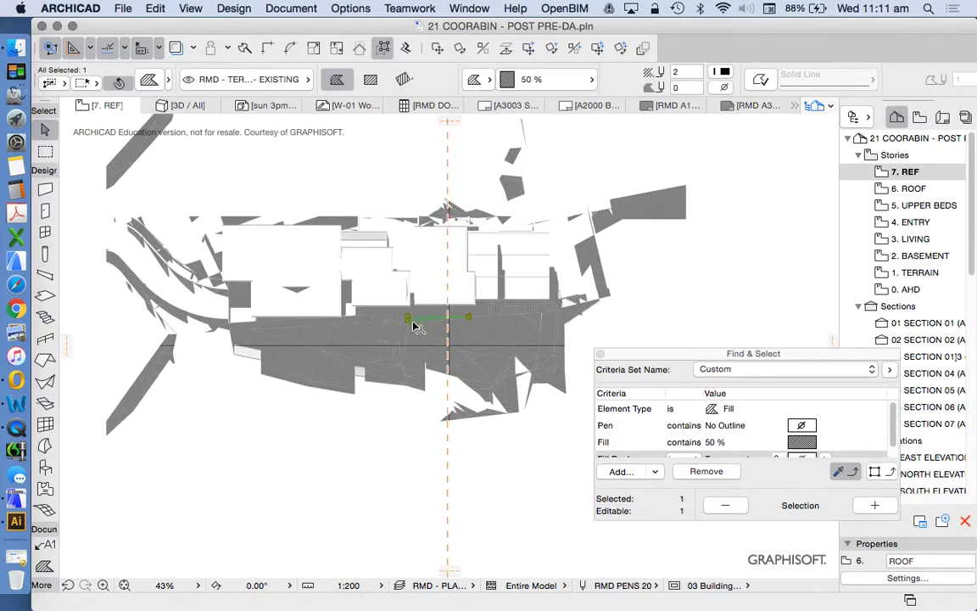
{"action": "left_click", "coordinate": [384, 51]}
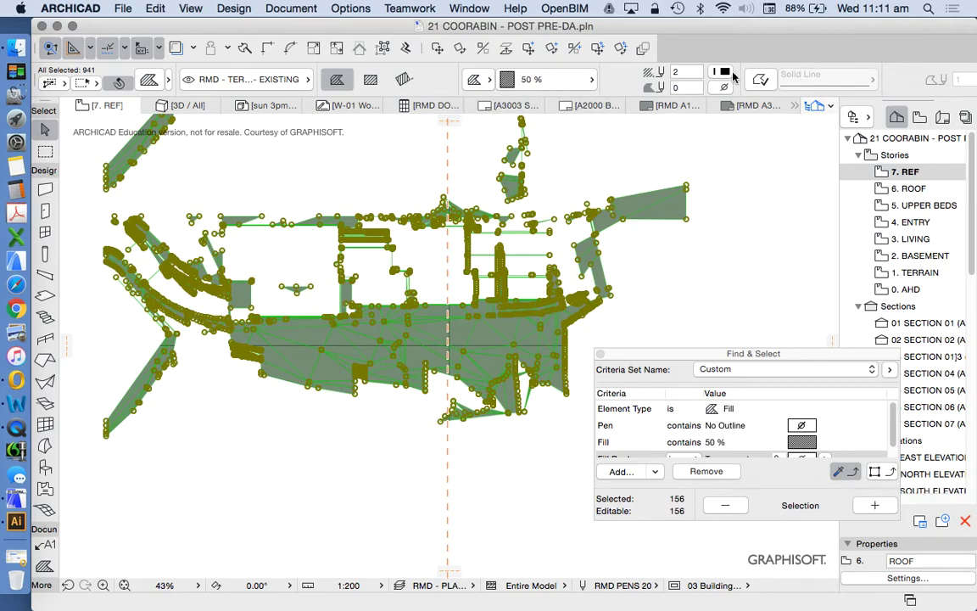
Step: Move the selected shadow fills from the existing terrain layer to the ARCHICAD Layer
{"action": "left_click", "coordinate": [316, 79]}
{"action": "scroll", "coordinate": [481, 79], "scroll_direction": "up", "scroll_amount": 10}
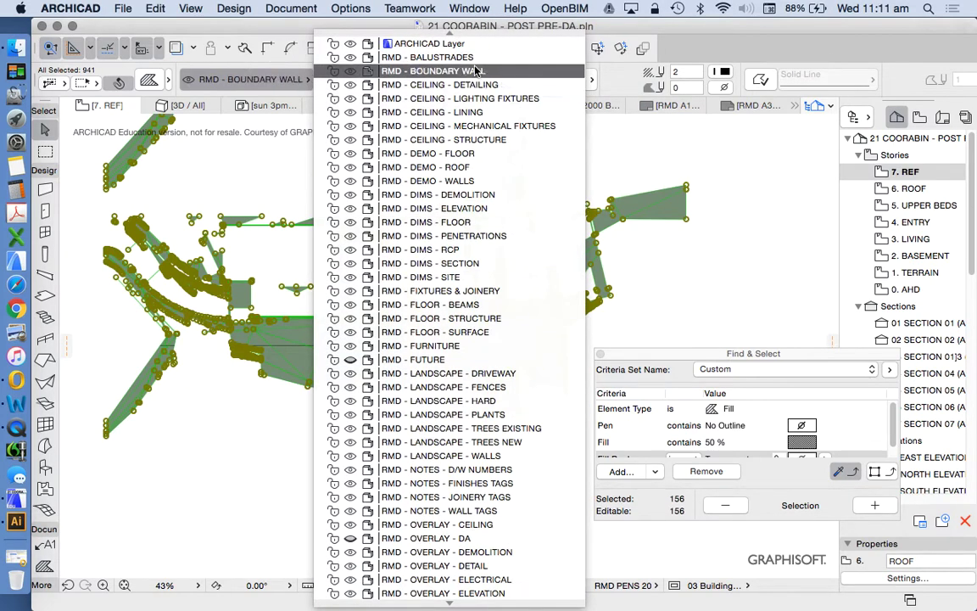
{"action": "scroll", "coordinate": [466, 128], "scroll_direction": "down", "scroll_amount": 15}
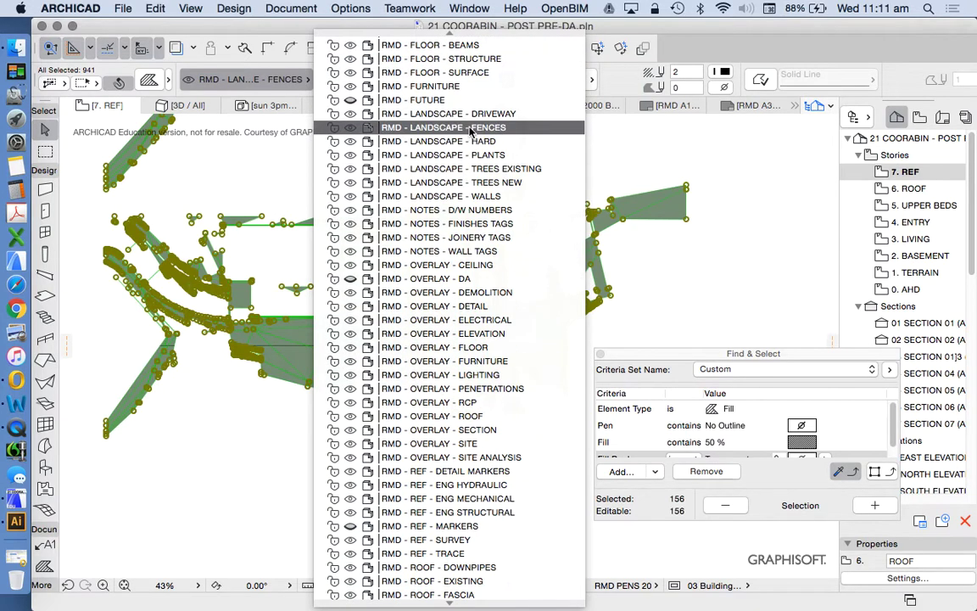
{"action": "scroll", "coordinate": [469, 128], "scroll_direction": "down", "scroll_amount": 10}
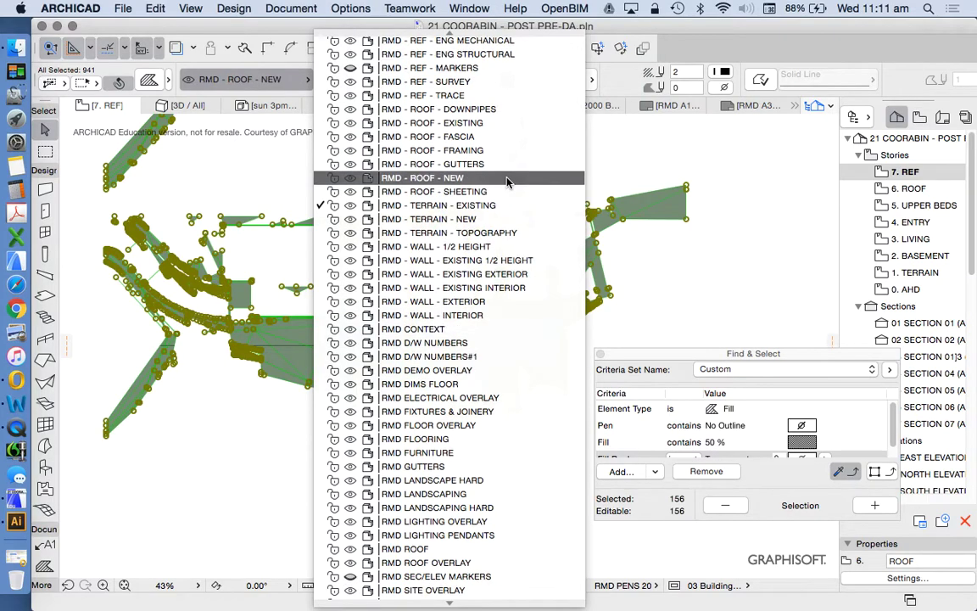
{"action": "scroll", "coordinate": [509, 180], "scroll_direction": "up", "scroll_amount": 9}
{"action": "scroll", "coordinate": [515, 218], "scroll_direction": "up", "scroll_amount": 17}
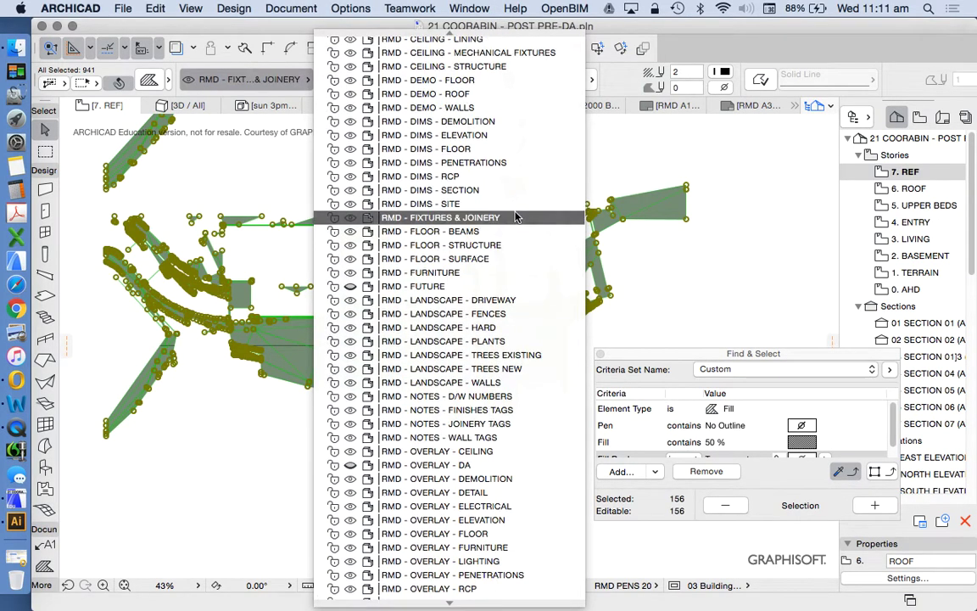
{"action": "scroll", "coordinate": [526, 166], "scroll_direction": "down", "scroll_amount": 20}
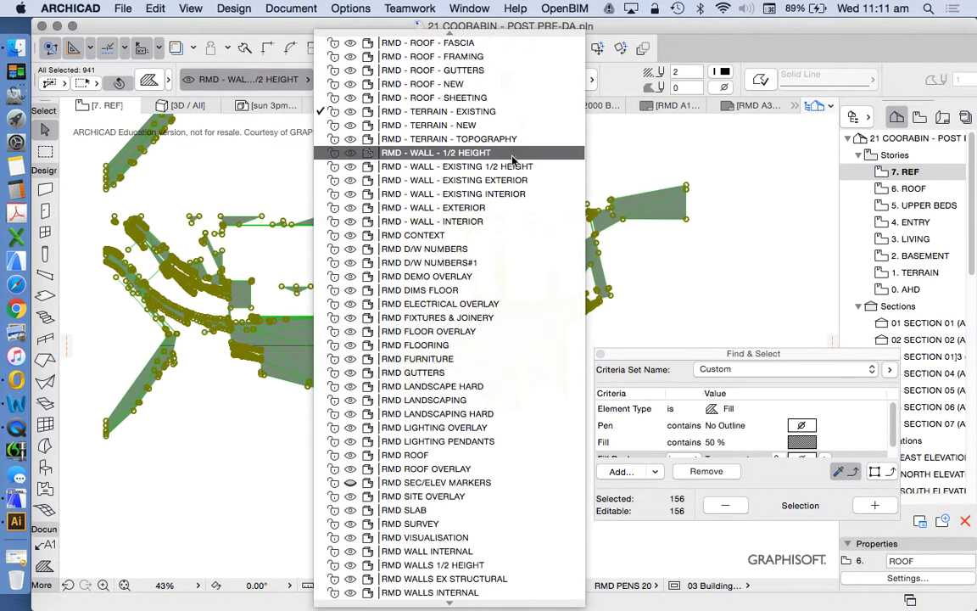
{"action": "scroll", "coordinate": [513, 153], "scroll_direction": "up", "scroll_amount": 17}
{"action": "scroll", "coordinate": [518, 195], "scroll_direction": "down", "scroll_amount": 17}
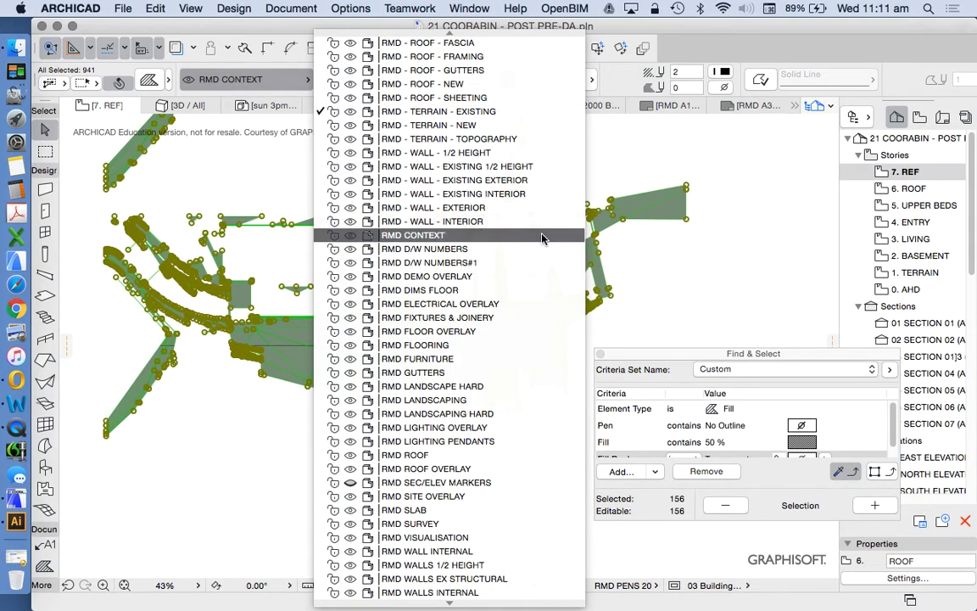
{"action": "scroll", "coordinate": [501, 203], "scroll_direction": "up", "scroll_amount": 20}
{"action": "left_click", "coordinate": [452, 42]}
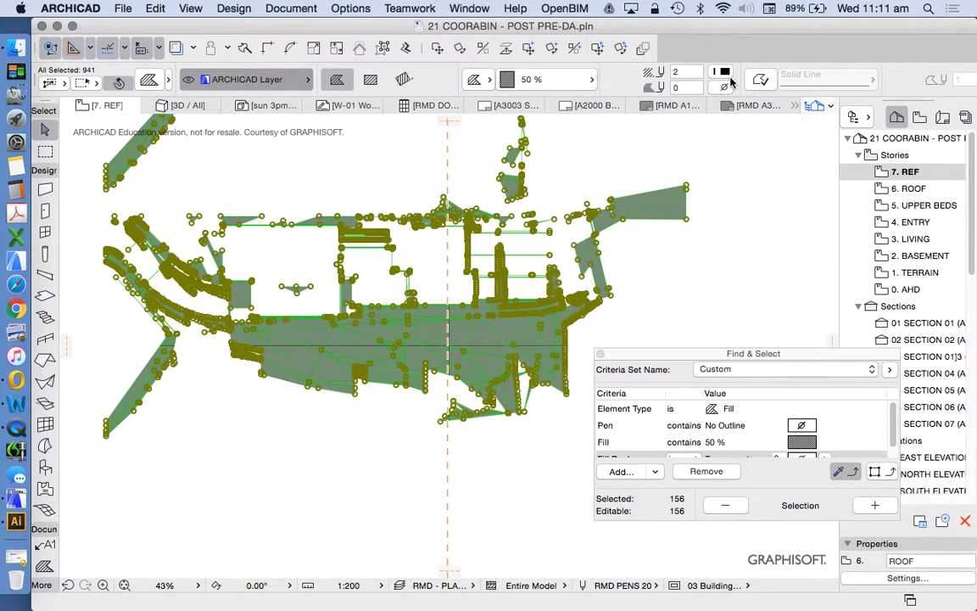
Step: Set the fill foreground pen of the selected shadow fills to red pen 249 and deselect them
{"action": "left_click", "coordinate": [674, 89]}
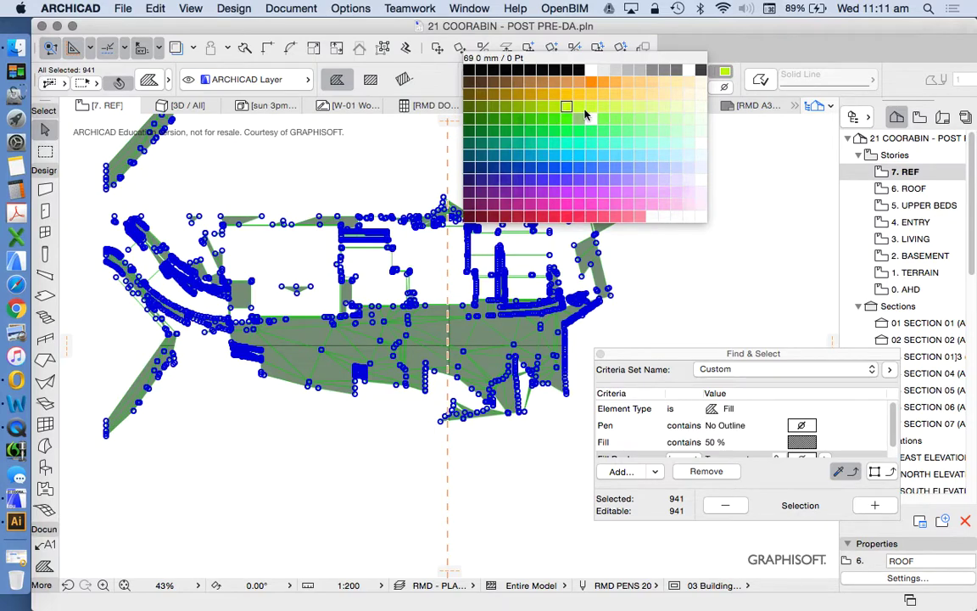
{"action": "left_click", "coordinate": [566, 219]}
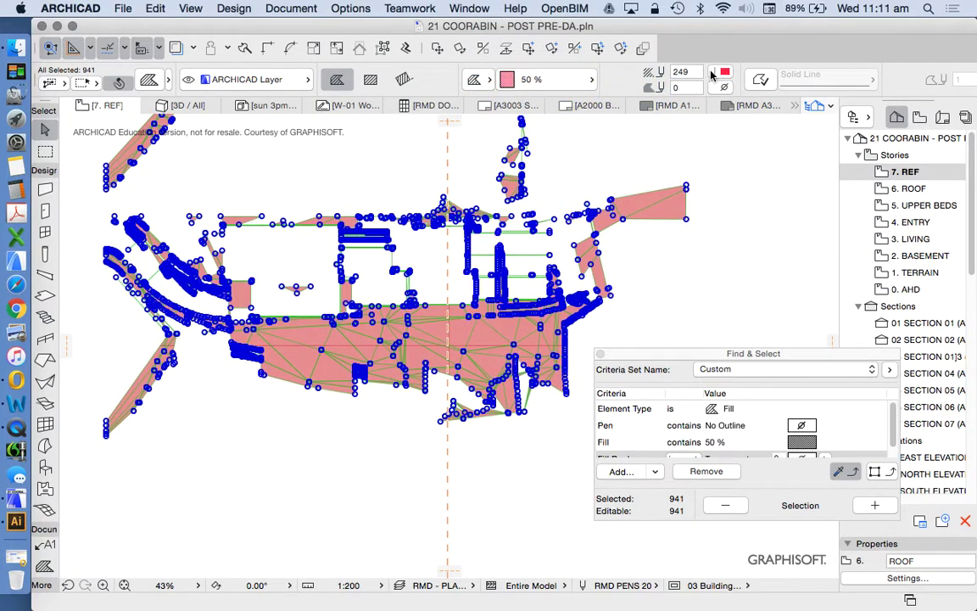
{"action": "left_click", "coordinate": [798, 229]}
{"action": "scroll", "coordinate": [425, 331], "scroll_direction": "down", "scroll_amount": 5}
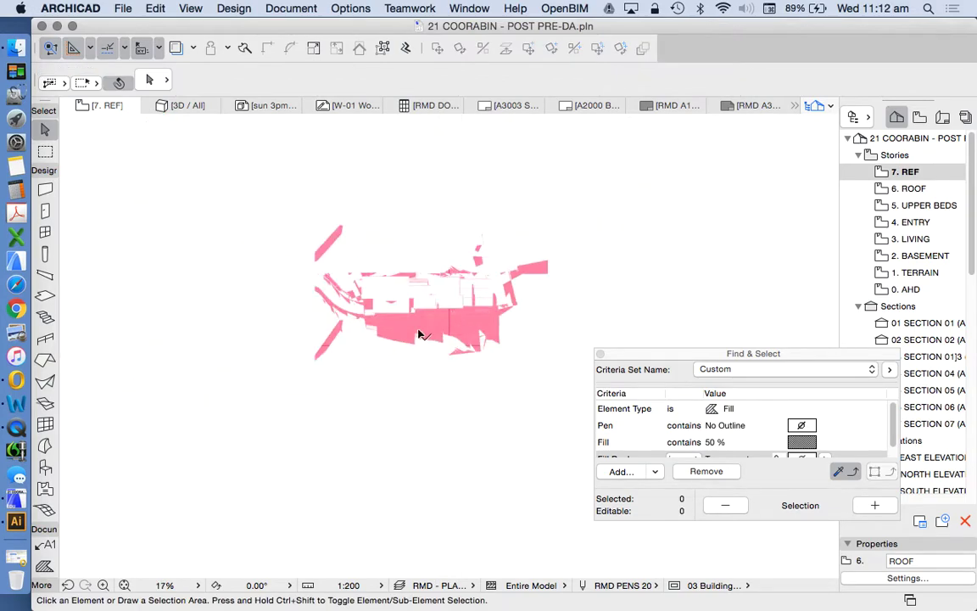
Step: Copy all the recoloured shadow fills from the REF story and paste them onto the 6. ROOF story plan
{"action": "scroll", "coordinate": [535, 305], "scroll_direction": "up", "scroll_amount": 5}
{"action": "key", "text": "super+a"}
{"action": "scroll", "coordinate": [428, 327], "scroll_direction": "down", "scroll_amount": 3}
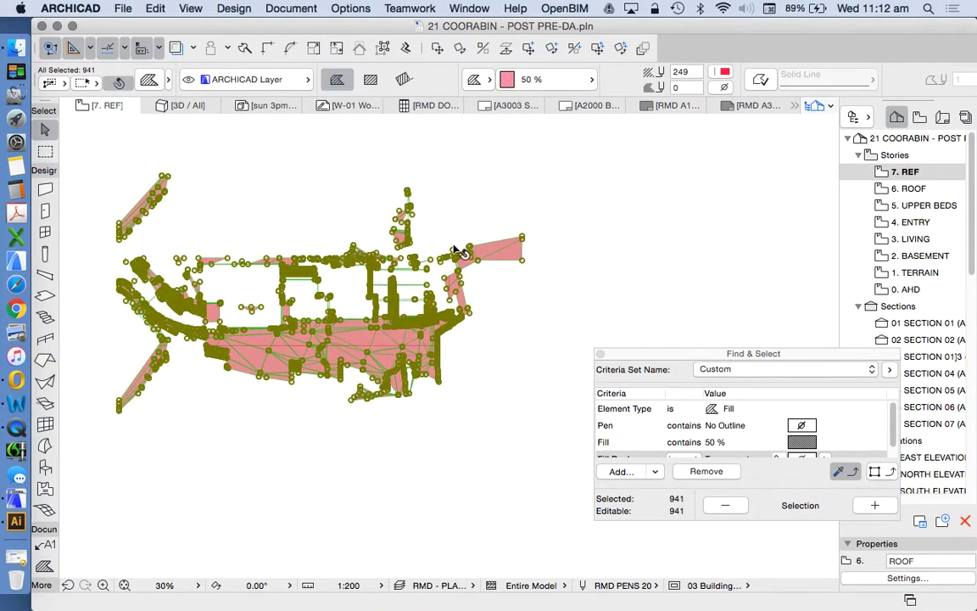
{"action": "key", "text": "super+c"}
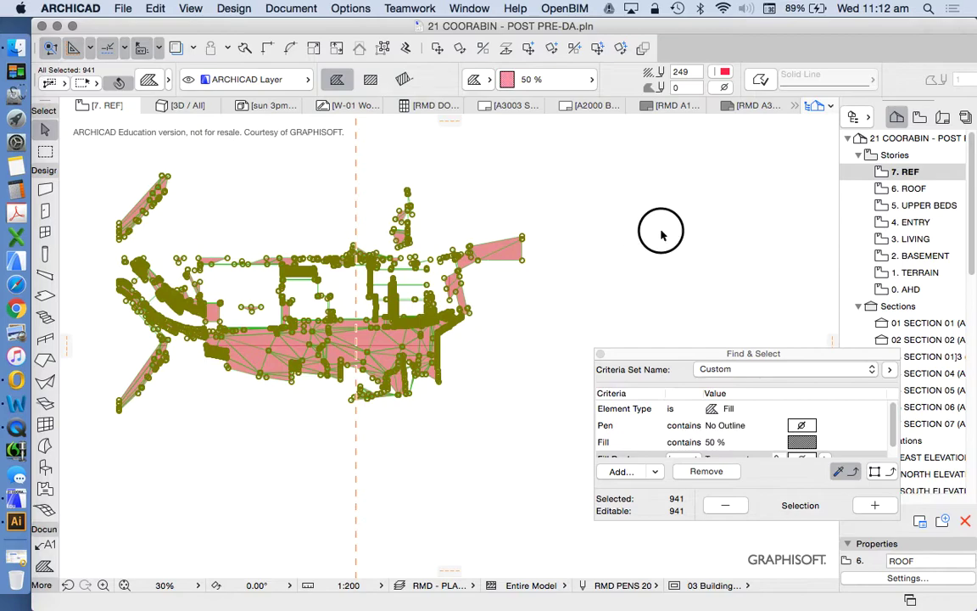
{"action": "left_click", "coordinate": [662, 236]}
{"action": "double_click", "coordinate": [909, 188]}
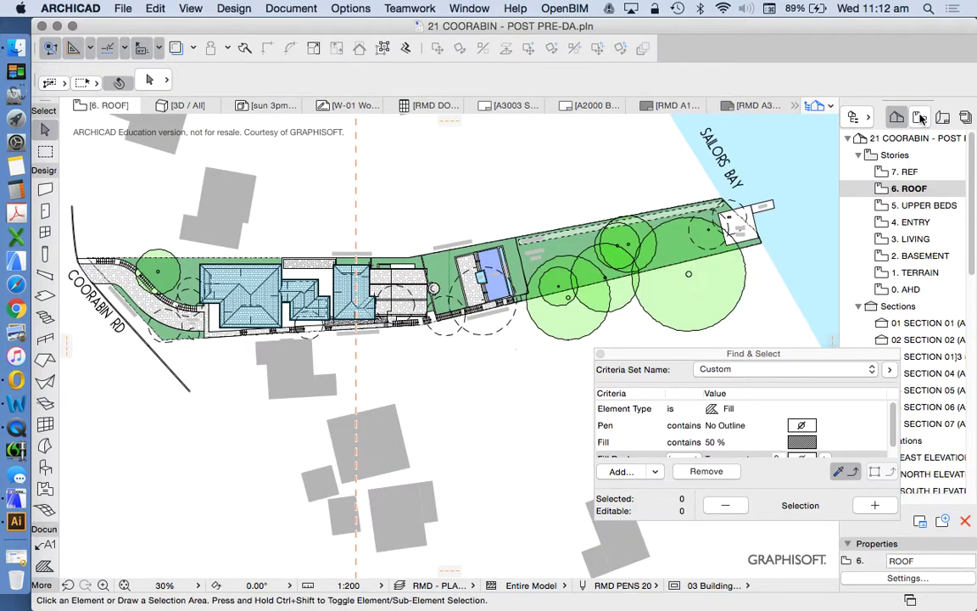
{"action": "scroll", "coordinate": [386, 339], "scroll_direction": "down", "scroll_amount": 6}
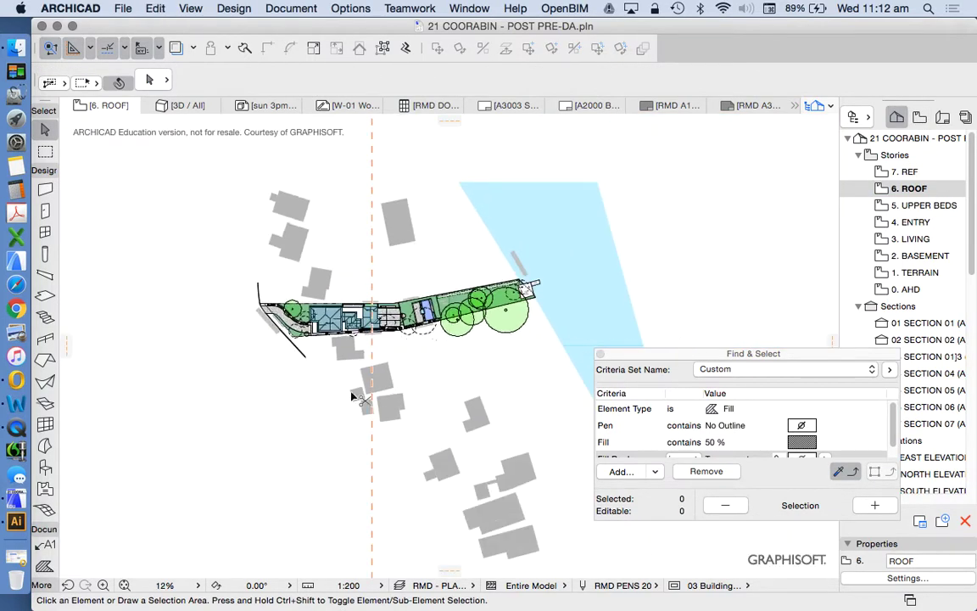
{"action": "key", "text": "super+v"}
{"action": "left_click", "coordinate": [165, 393]}
{"action": "scroll", "coordinate": [315, 337], "scroll_direction": "up", "scroll_amount": 6}
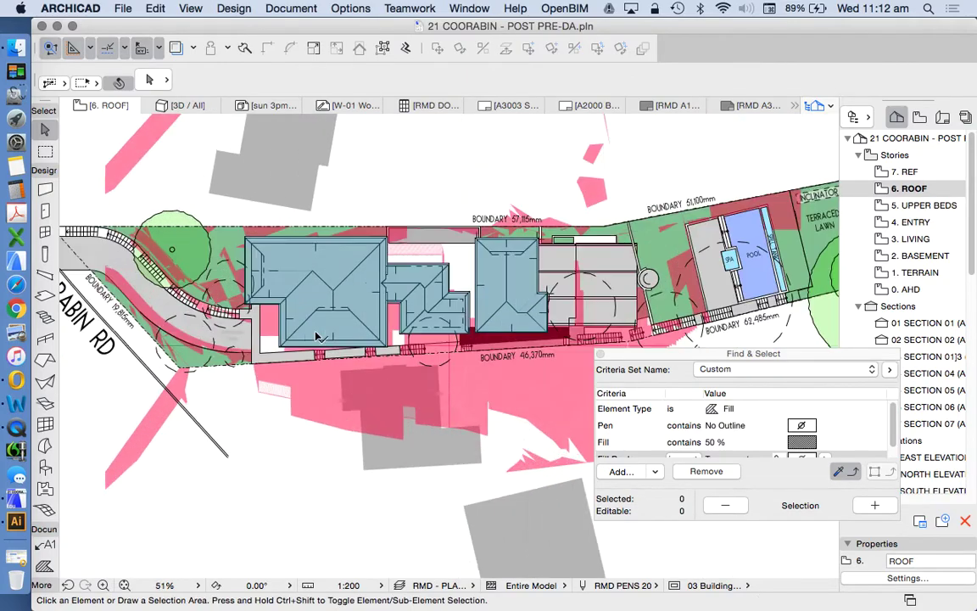
Step: Examine how the pasted shadows fall across the site, the driveway, the pool area and the neighbouring building footprints
{"action": "scroll", "coordinate": [280, 297], "scroll_direction": "down", "scroll_amount": 2}
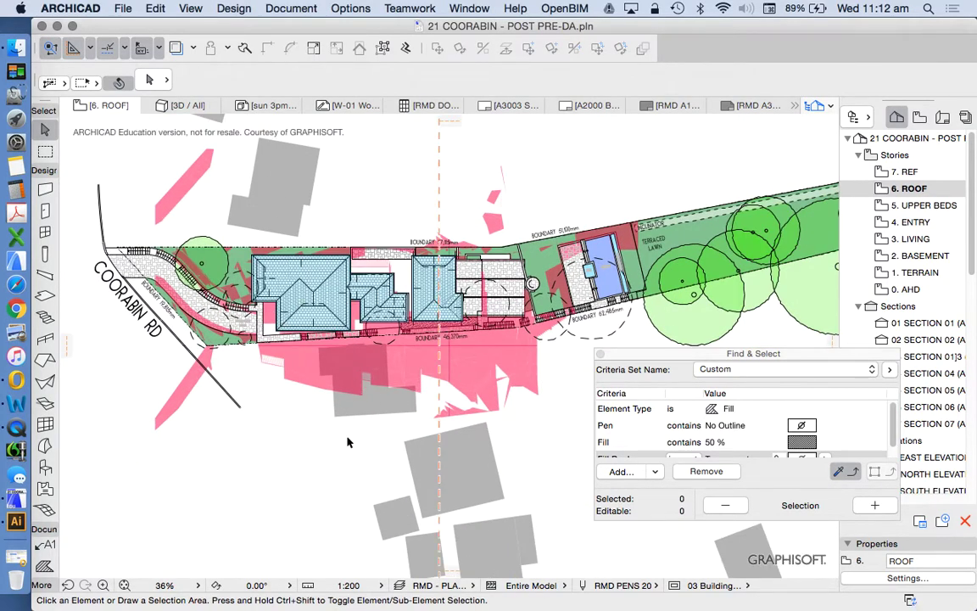
{"action": "scroll", "coordinate": [295, 414], "scroll_direction": "down", "scroll_amount": 2}
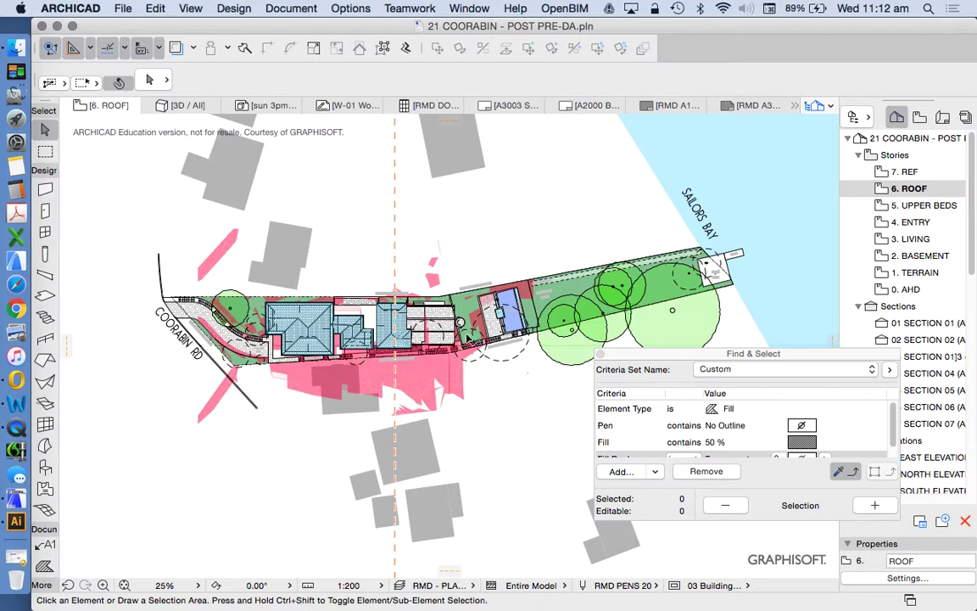
{"action": "scroll", "coordinate": [466, 332], "scroll_direction": "up", "scroll_amount": 2}
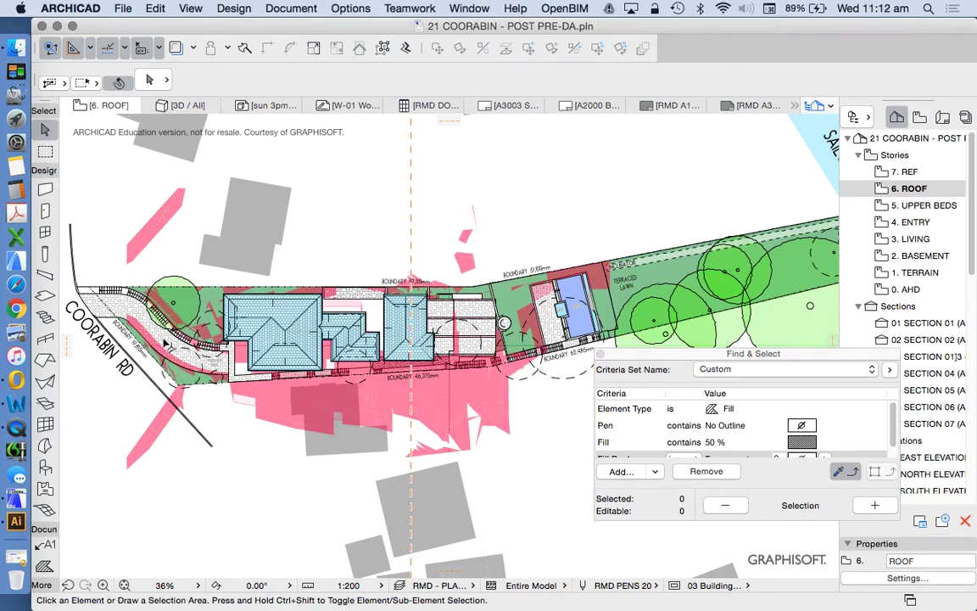
{"action": "scroll", "coordinate": [108, 308], "scroll_direction": "up", "scroll_amount": 4}
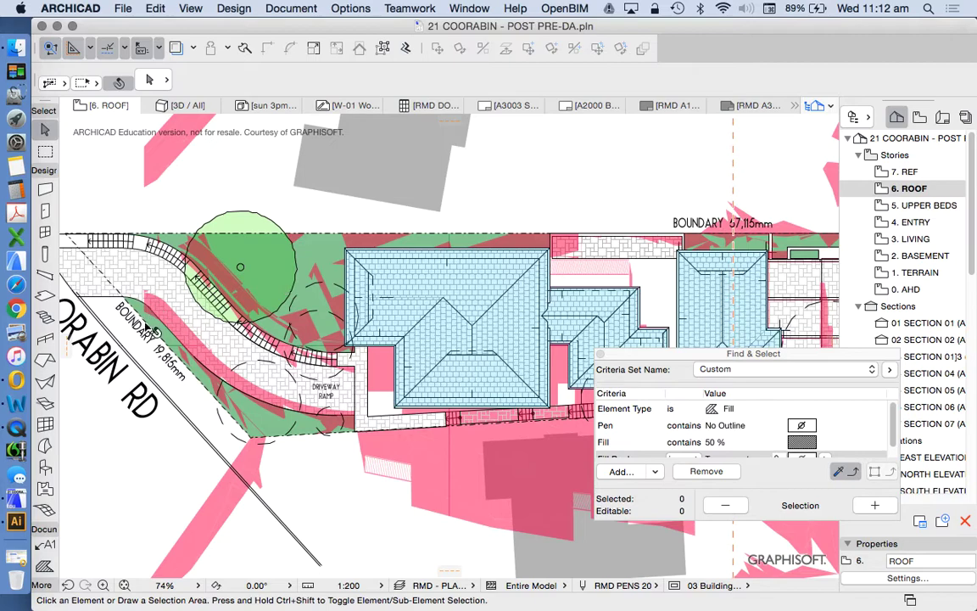
{"action": "scroll", "coordinate": [265, 310], "scroll_direction": "down", "scroll_amount": 4}
{"action": "scroll", "coordinate": [265, 312], "scroll_direction": "down", "scroll_amount": 1}
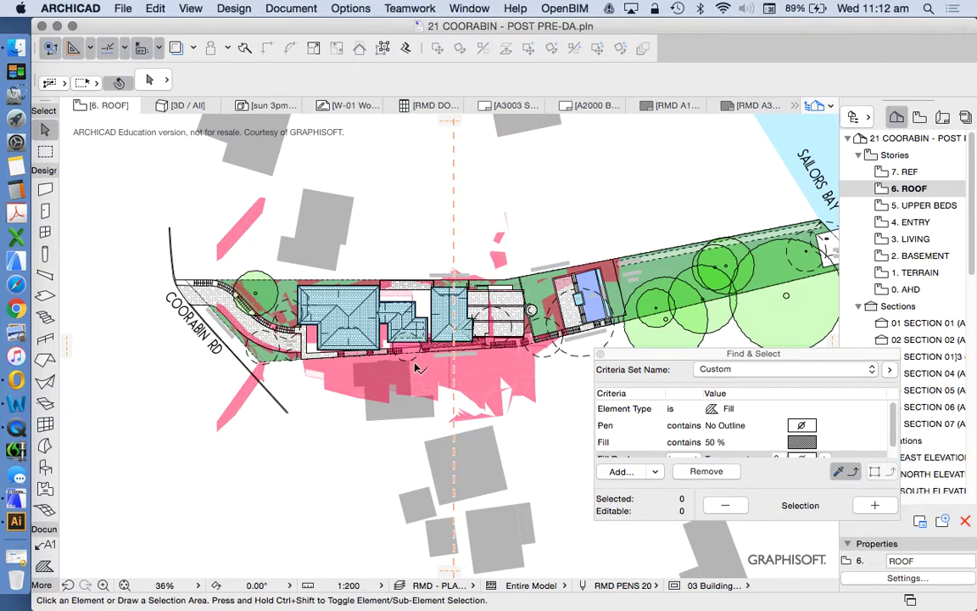
{"action": "scroll", "coordinate": [416, 367], "scroll_direction": "up", "scroll_amount": 3}
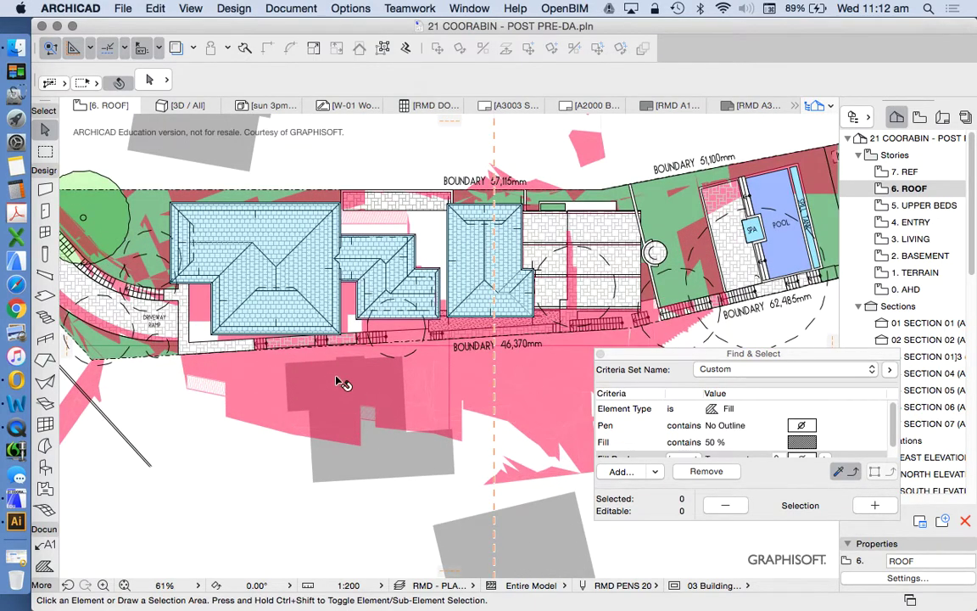
{"action": "scroll", "coordinate": [373, 386], "scroll_direction": "down", "scroll_amount": 1}
{"action": "left_click", "coordinate": [408, 447]}
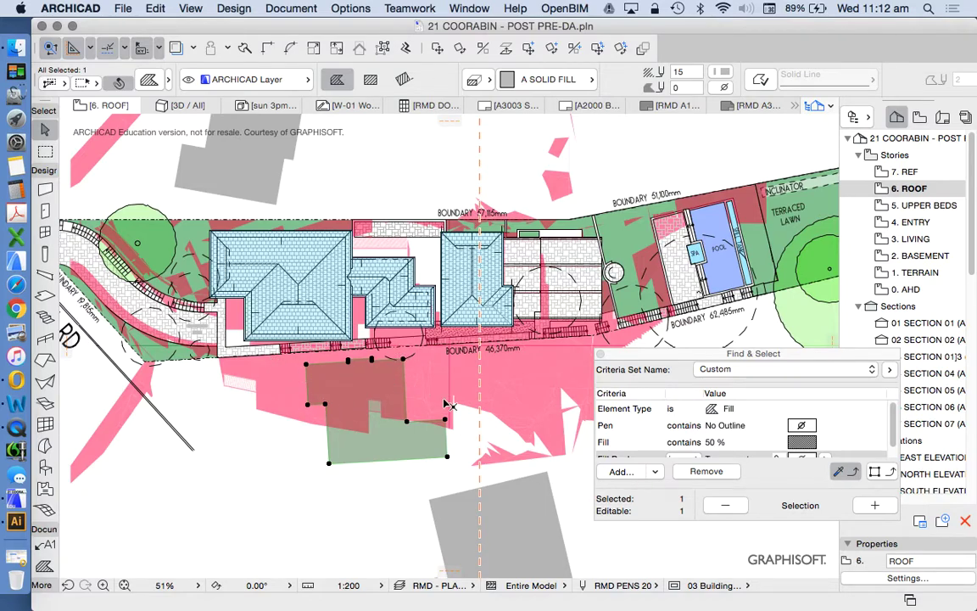
{"action": "scroll", "coordinate": [377, 352], "scroll_direction": "down", "scroll_amount": 4}
{"action": "key", "text": "Escape"}
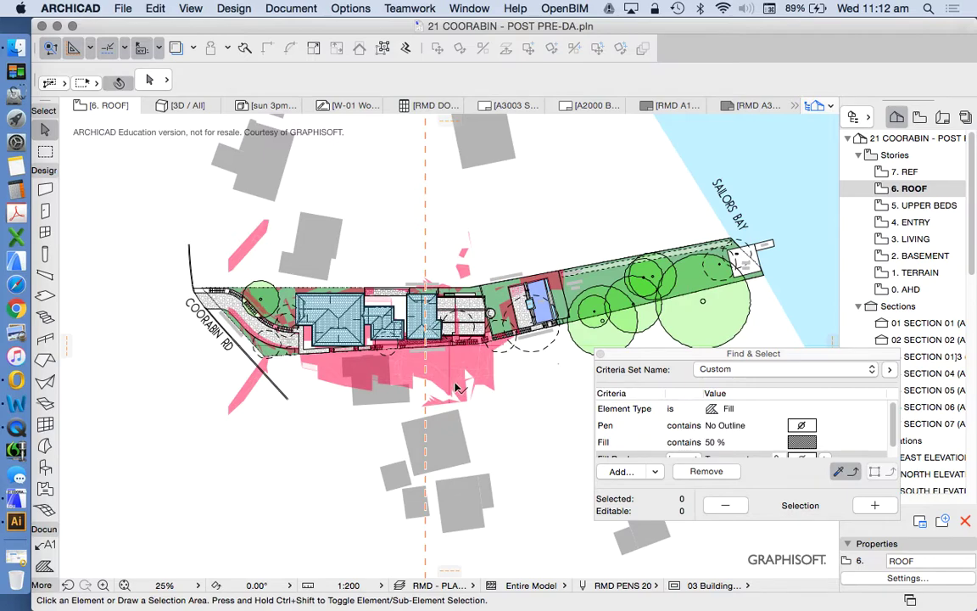
{"action": "scroll", "coordinate": [488, 383], "scroll_direction": "down", "scroll_amount": 2}
{"action": "scroll", "coordinate": [478, 378], "scroll_direction": "up", "scroll_amount": 2}
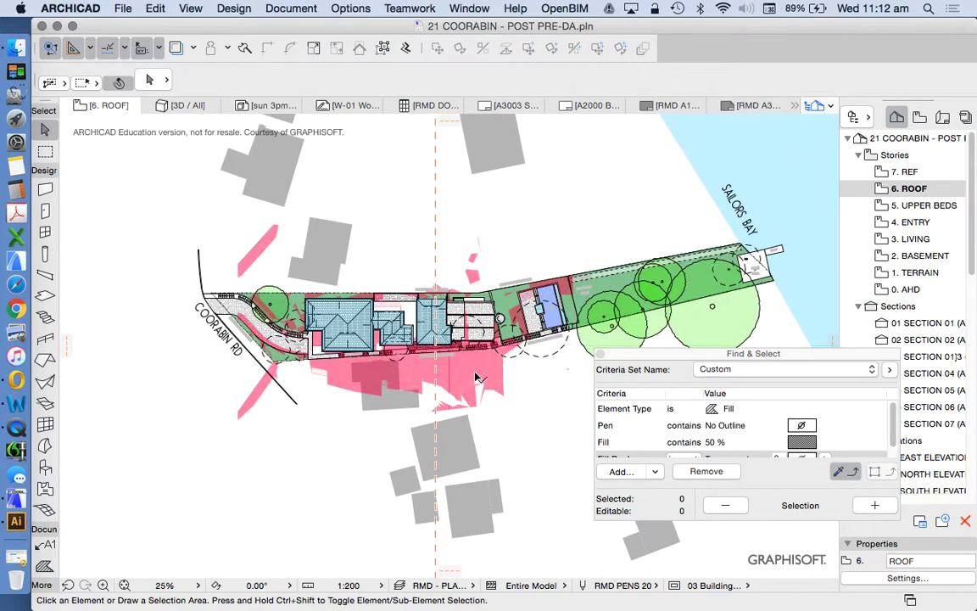